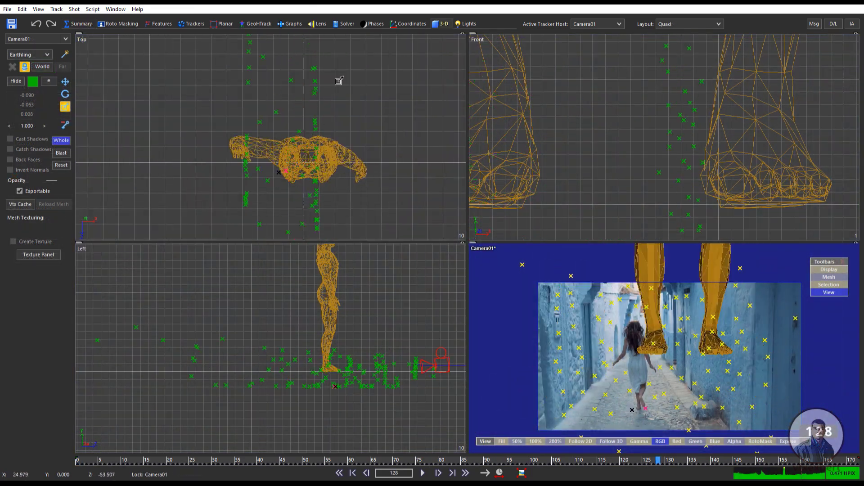
- Scale the Earthling mesh down and move it so its feet rest on the ground line
{"action": "left_click", "coordinate": [66, 107]}
{"action": "left_click_drag", "start_coordinate": [327, 180], "coordinate": [325, 107]}
{"action": "left_click", "coordinate": [65, 82]}
{"action": "left_click_drag", "start_coordinate": [335, 404], "coordinate": [336, 369]}
{"action": "left_click", "coordinate": [65, 107]}
{"action": "left_click_drag", "start_coordinate": [332, 180], "coordinate": [331, 135]}
{"action": "left_click", "coordinate": [66, 81]}
- Scale the Earthling mesh down further to about the size of the running woman in the footage
{"action": "scroll", "coordinate": [669, 354], "scroll_direction": "up", "scroll_amount": 5}
{"action": "scroll", "coordinate": [671, 354], "scroll_direction": "down", "scroll_amount": 6}
{"action": "left_click", "coordinate": [65, 107]}
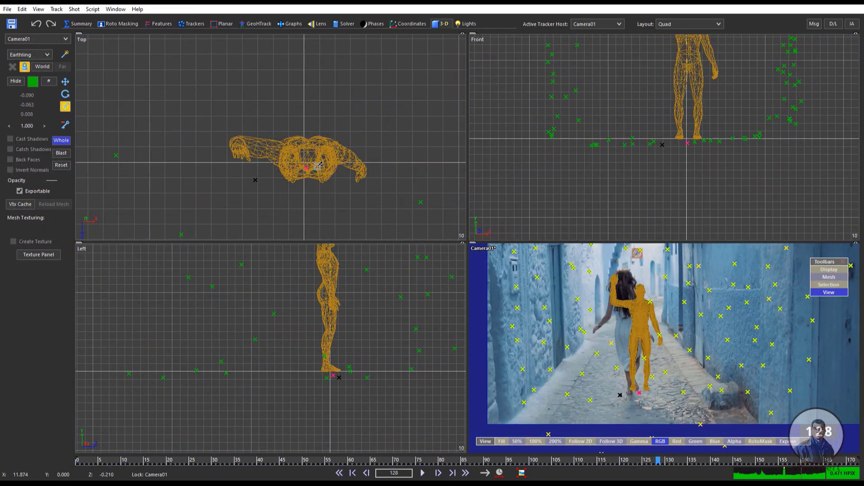
{"action": "left_click_drag", "start_coordinate": [318, 167], "coordinate": [318, 181]}
{"action": "left_click", "coordinate": [66, 82]}
{"action": "scroll", "coordinate": [289, 152], "scroll_direction": "down", "scroll_amount": 3}
{"action": "scroll", "coordinate": [680, 343], "scroll_direction": "up", "scroll_amount": 4}
{"action": "middle_click_drag", "start_coordinate": [680, 343], "coordinate": [742, 382]}
- Place the Earthling mesh beside the woman at frame 132 and show the shot in the Camera layout
{"action": "scroll", "coordinate": [655, 351], "scroll_direction": "down", "scroll_amount": 3}
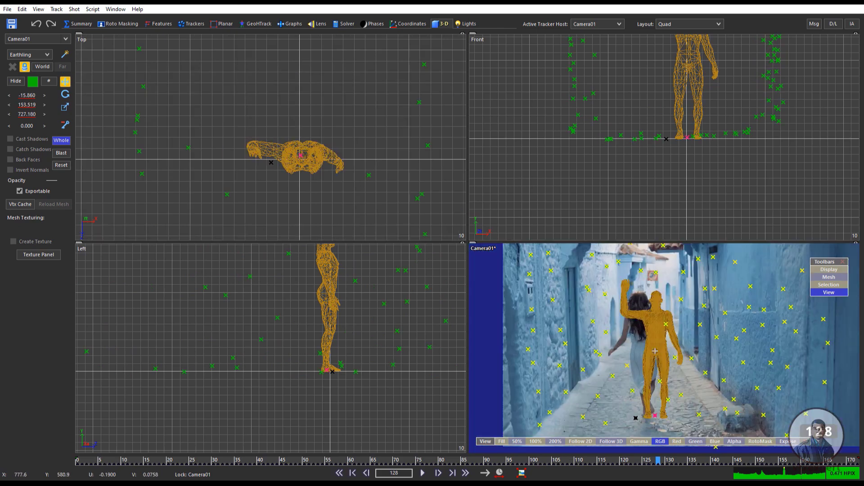
{"action": "left_click_drag", "start_coordinate": [658, 460], "coordinate": [676, 460]}
{"action": "scroll", "coordinate": [567, 333], "scroll_direction": "up", "scroll_amount": 4}
{"action": "scroll", "coordinate": [642, 360], "scroll_direction": "down", "scroll_amount": 4}
{"action": "left_click", "coordinate": [474, 242]}
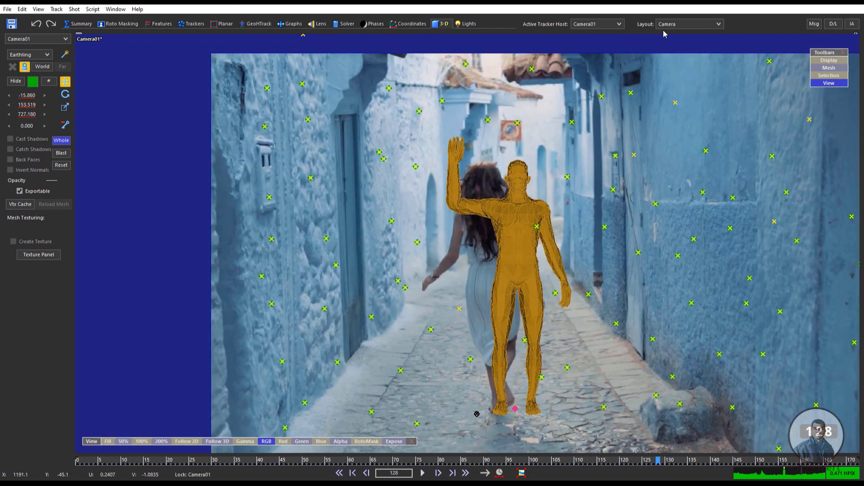
{"action": "left_click", "coordinate": [690, 24]}
{"action": "left_click", "coordinate": [670, 99]}
{"action": "left_click_drag", "start_coordinate": [675, 118], "coordinate": [756, 117]}
{"action": "left_click", "coordinate": [689, 24]}
{"action": "left_click", "coordinate": [666, 35]}
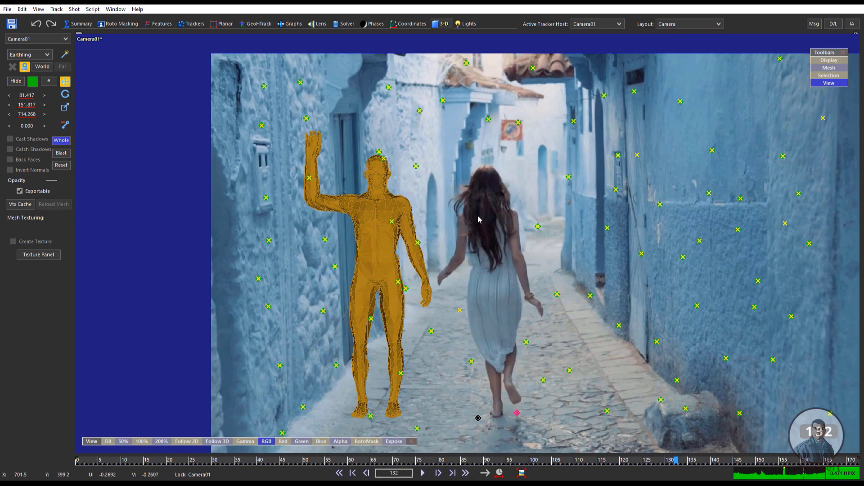
- Start a new scene and discard the changes to the current one
{"action": "key", "text": "F4"}
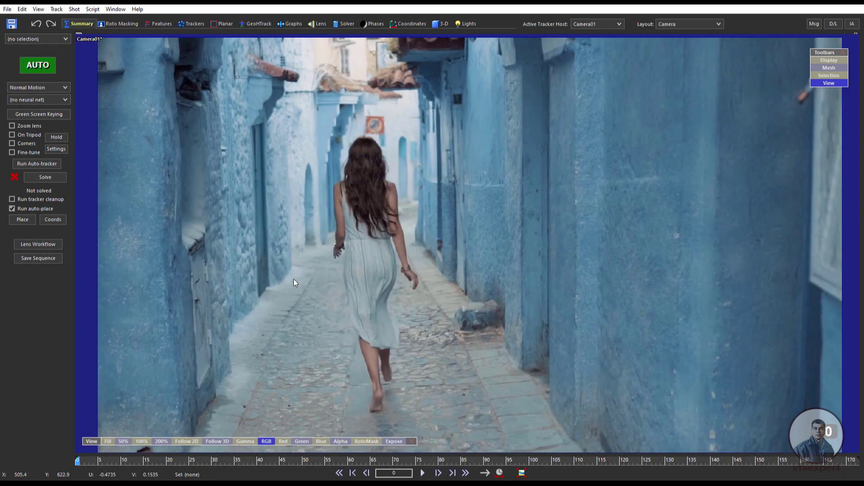
{"action": "left_click", "coordinate": [8, 9]}
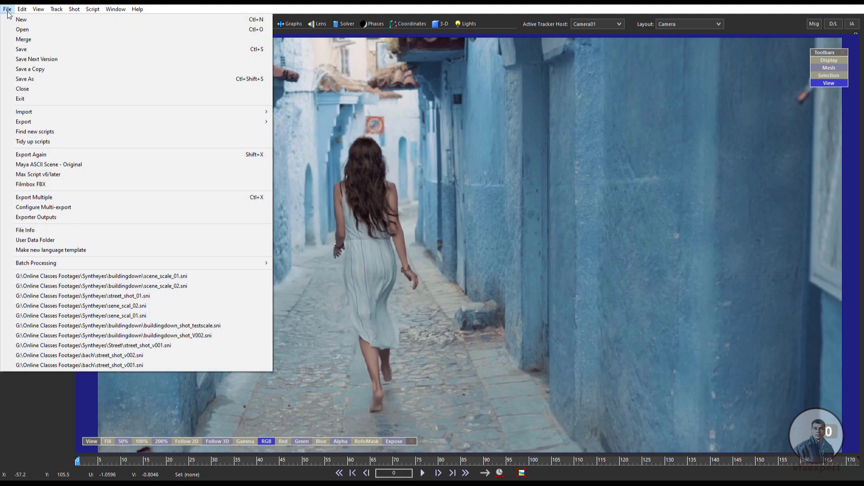
{"action": "left_click", "coordinate": [20, 19]}
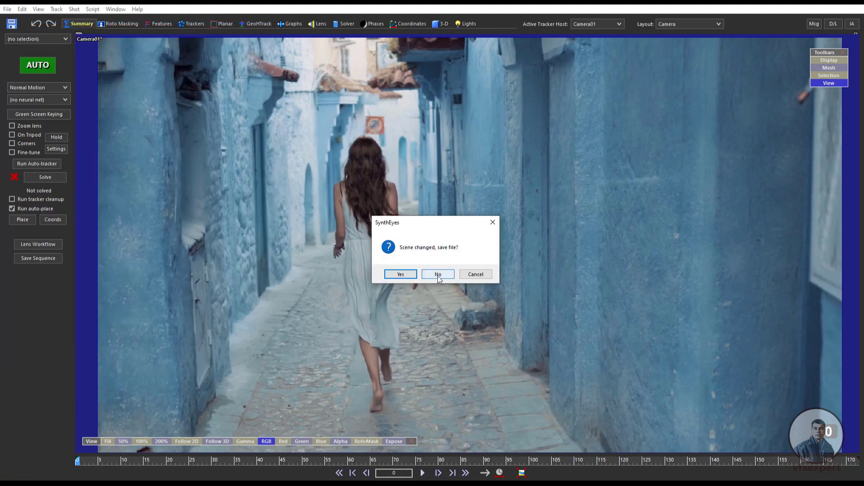
{"action": "left_click", "coordinate": [438, 274]}
- Load the street_girl_00001 image sequence as the shot with a frame rate of 25 fps
{"action": "left_click", "coordinate": [473, 126]}
{"action": "left_click", "coordinate": [435, 135]}
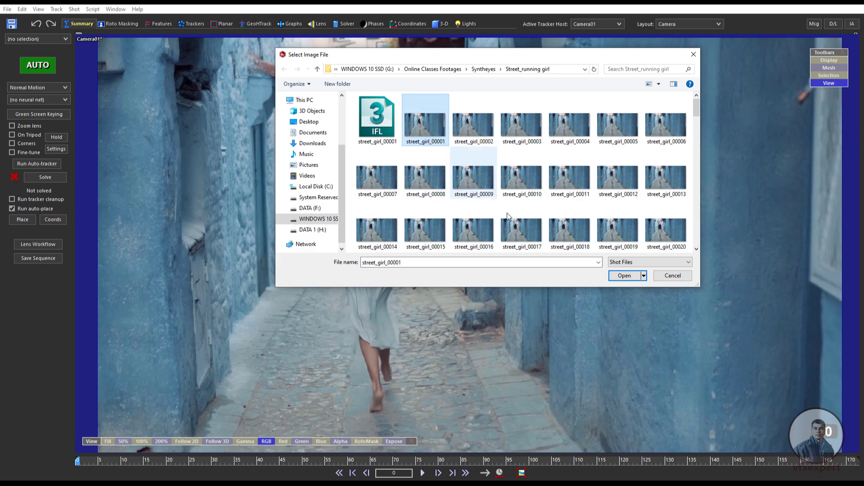
{"action": "left_click", "coordinate": [624, 276]}
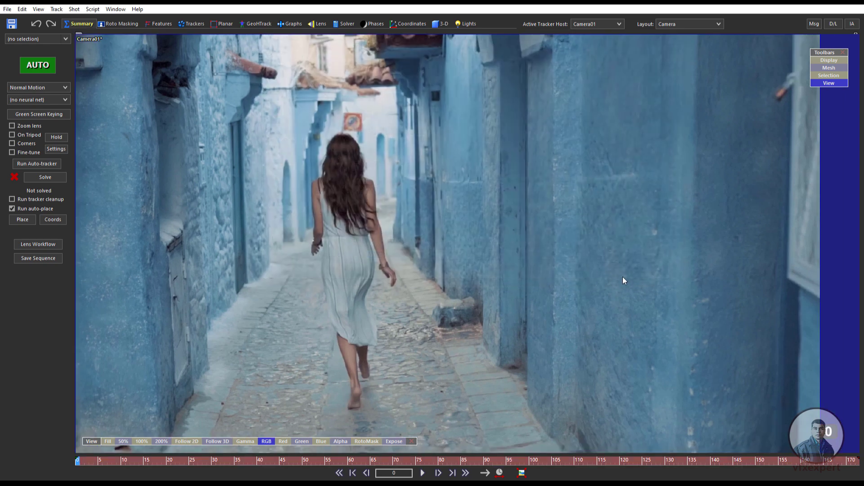
{"action": "left_click", "coordinate": [351, 202]}
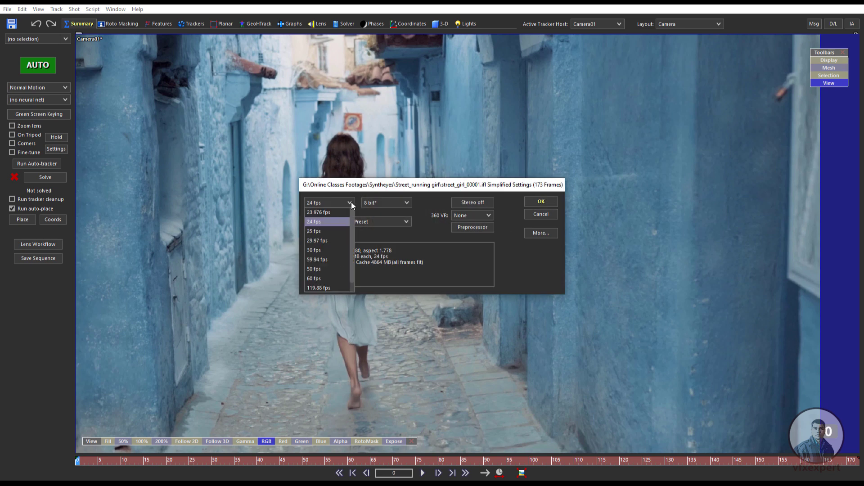
{"action": "left_click", "coordinate": [317, 231]}
{"action": "left_click", "coordinate": [535, 202]}
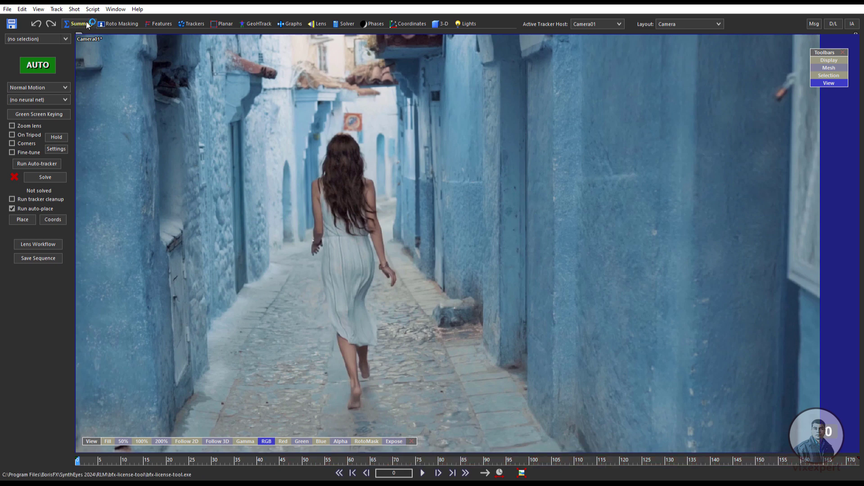
- Run the automatic tracking and solve on the shot, and clean up the bad auto trackers
{"action": "left_click", "coordinate": [44, 67]}
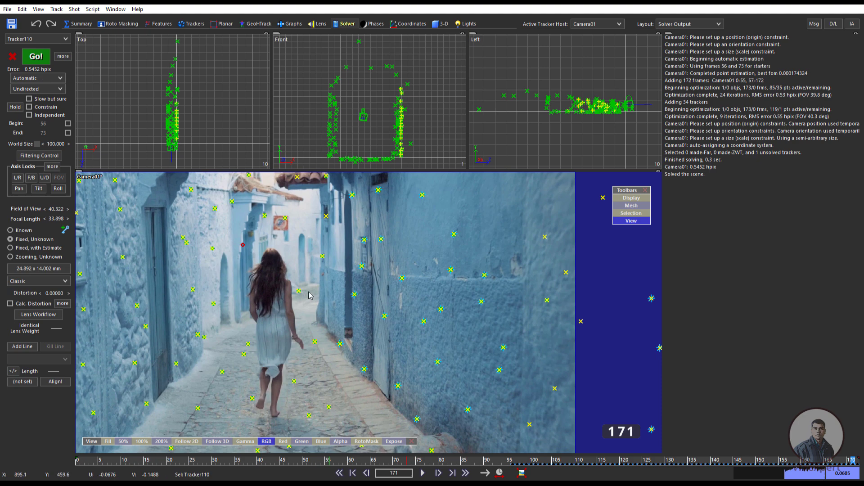
{"action": "left_click", "coordinate": [58, 10]}
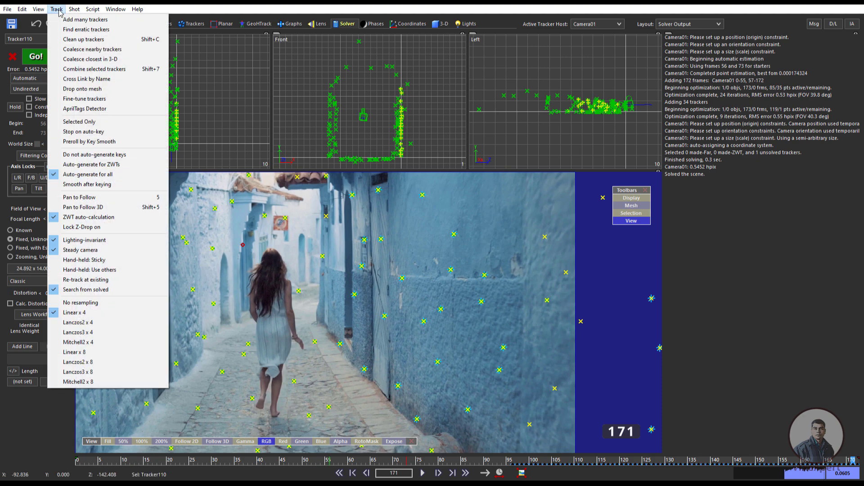
{"action": "left_click", "coordinate": [83, 39]}
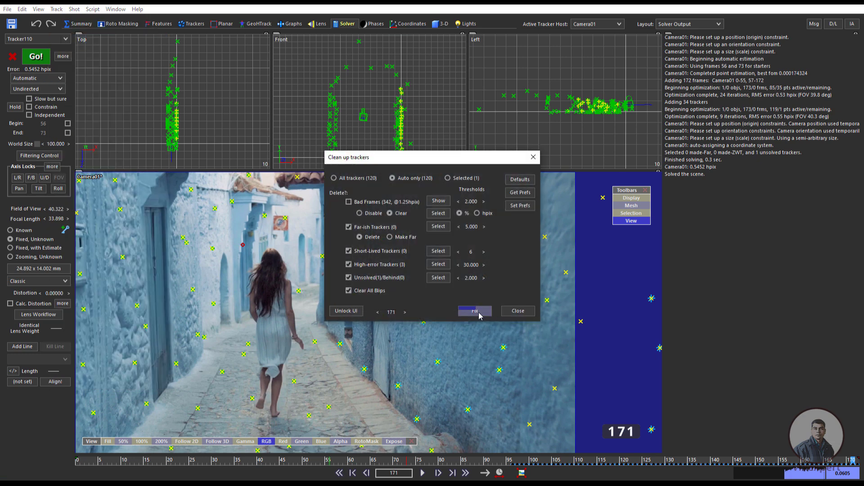
{"action": "left_click", "coordinate": [474, 311]}
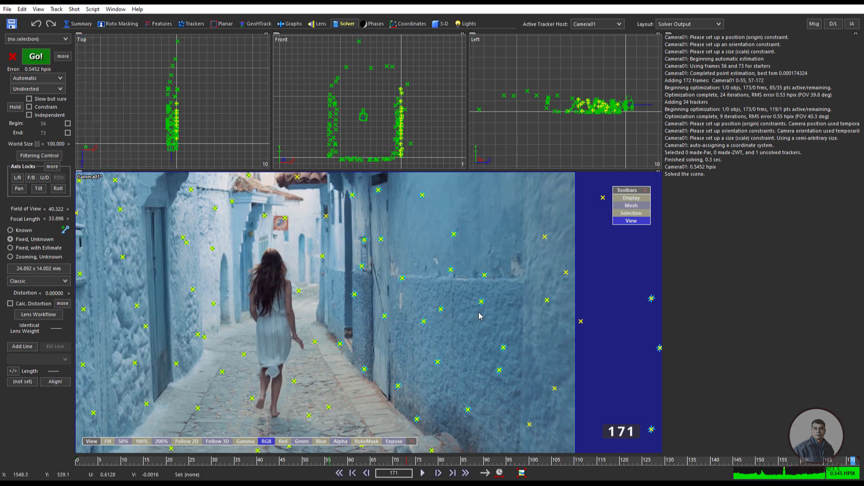
- Solve the camera again in Refine mode
{"action": "left_click", "coordinate": [60, 79]}
{"action": "left_click", "coordinate": [41, 106]}
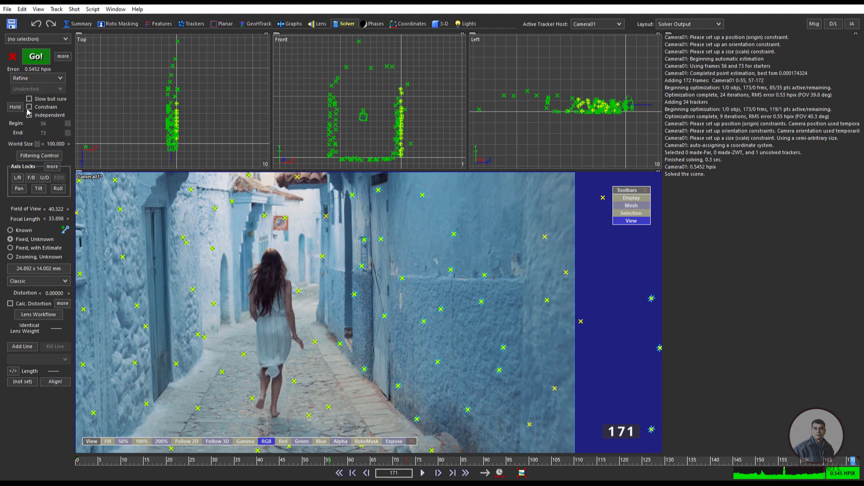
{"action": "left_click", "coordinate": [36, 58]}
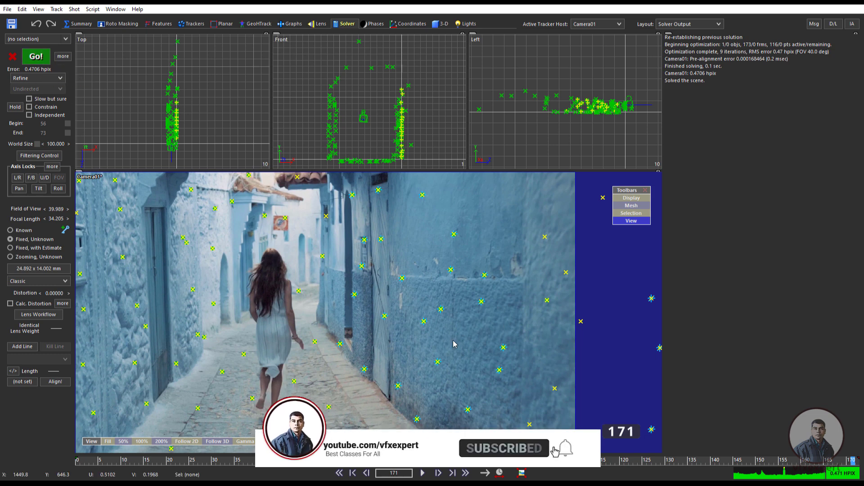
- Play the solved shot to check the trackers and return to the first frame
{"action": "left_click", "coordinate": [422, 473]}
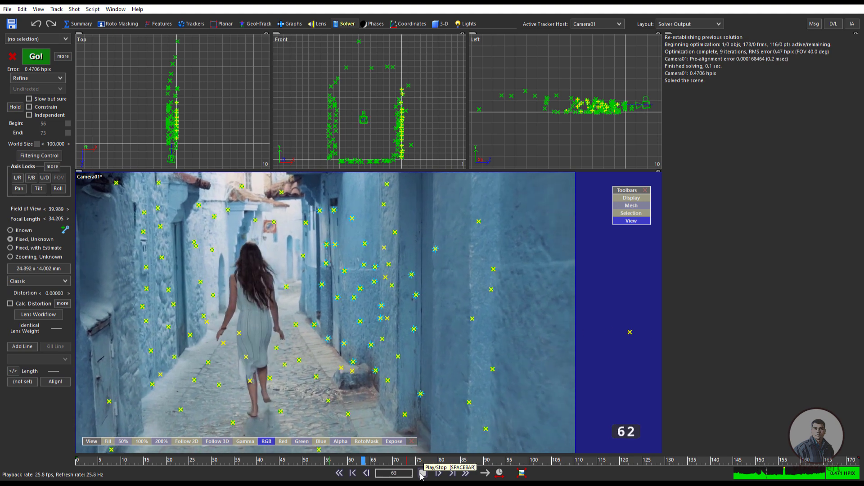
{"action": "left_click", "coordinate": [421, 473]}
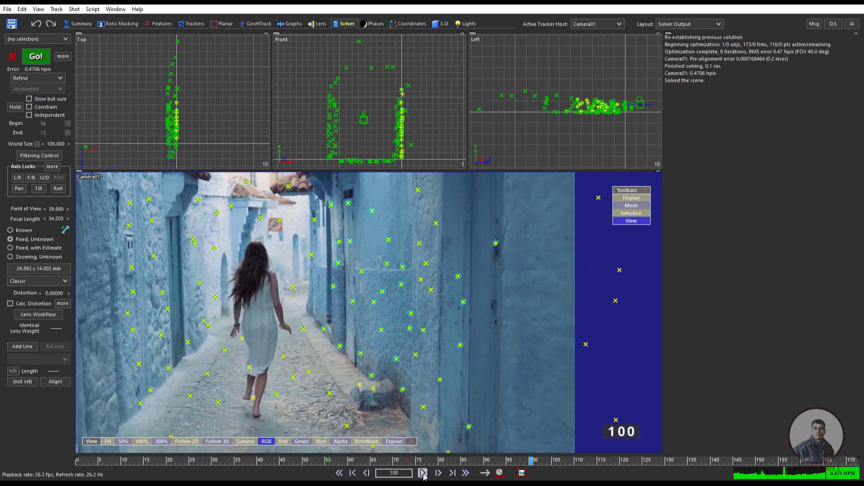
{"action": "left_click", "coordinate": [352, 472]}
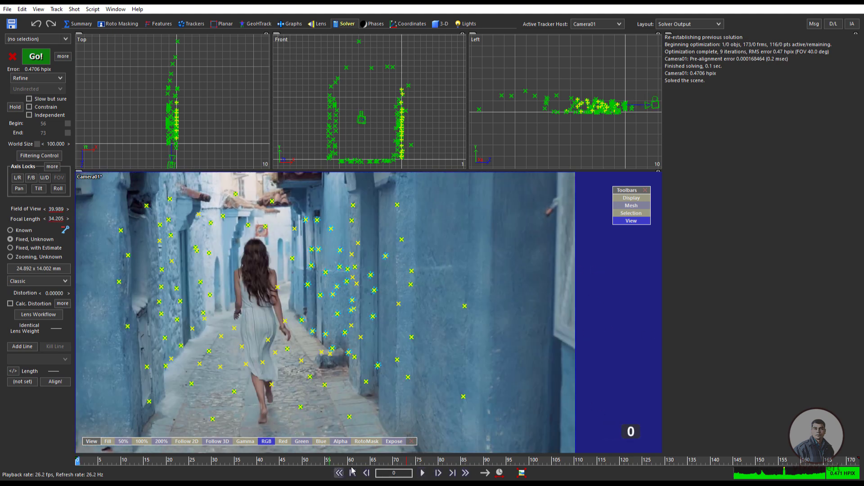
- Set the coordinates of all trackers to Unconstrained and check the constrained points list
{"action": "left_click", "coordinate": [442, 26]}
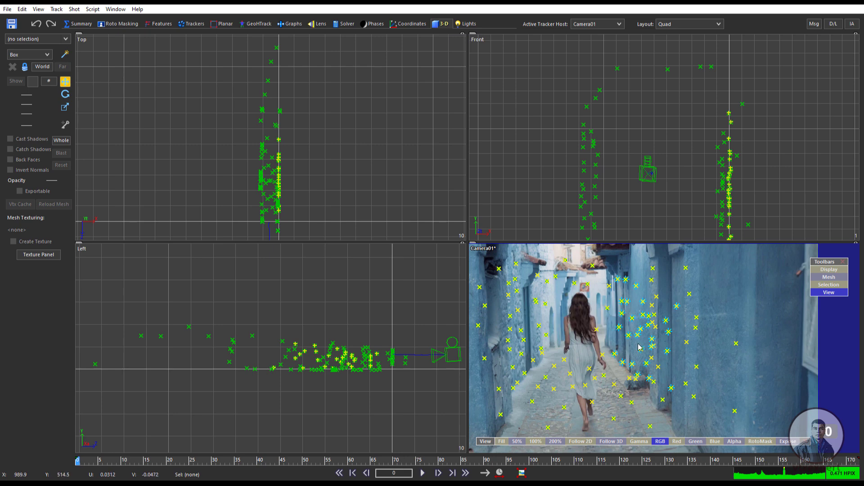
{"action": "scroll", "coordinate": [642, 328], "scroll_direction": "up", "scroll_amount": 2}
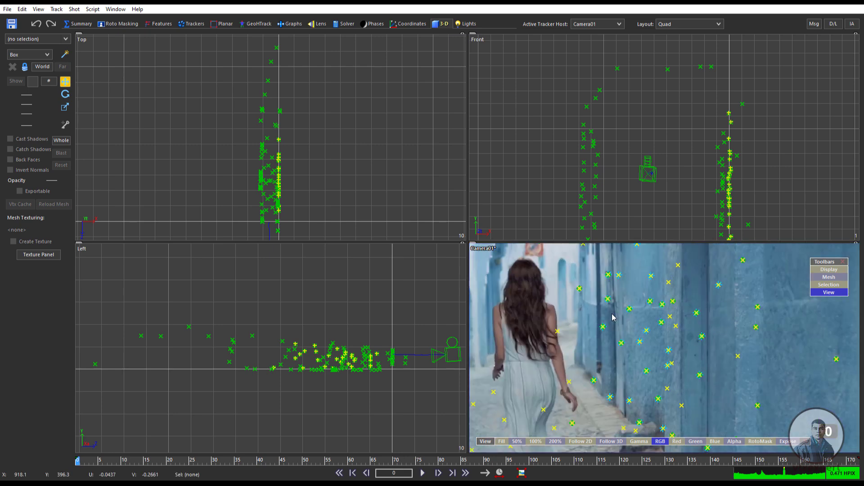
{"action": "scroll", "coordinate": [630, 348], "scroll_direction": "down", "scroll_amount": 3}
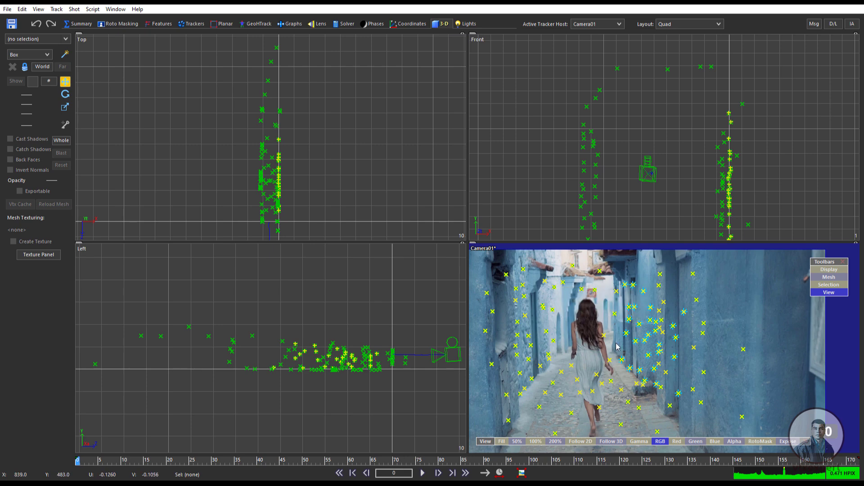
{"action": "key", "text": "ctrl+a"}
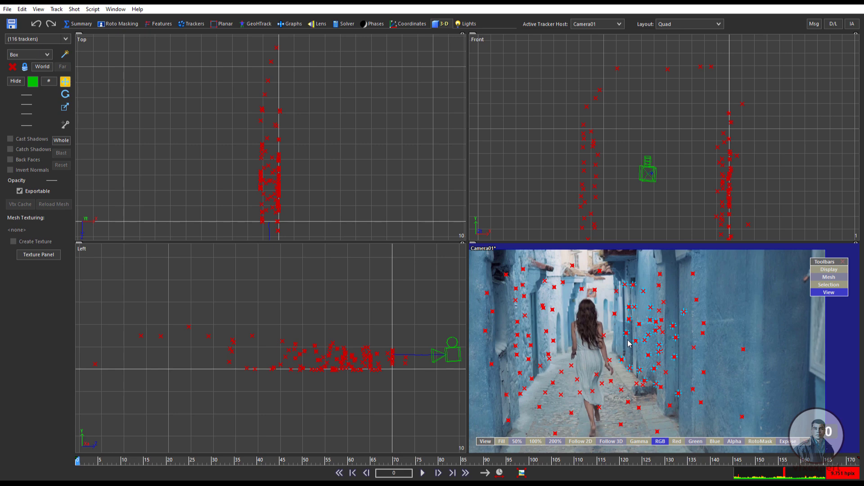
{"action": "right_click", "coordinate": [626, 158]}
{"action": "mouse_move", "coordinate": [656, 173]}
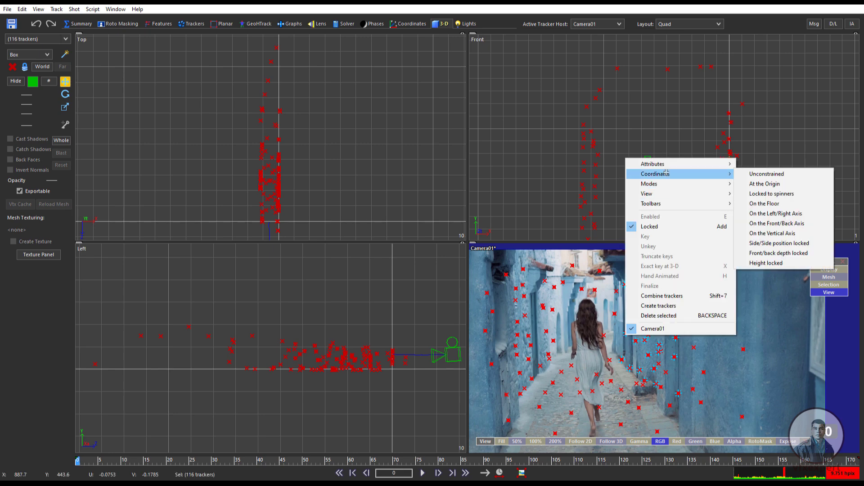
{"action": "left_click", "coordinate": [772, 174]}
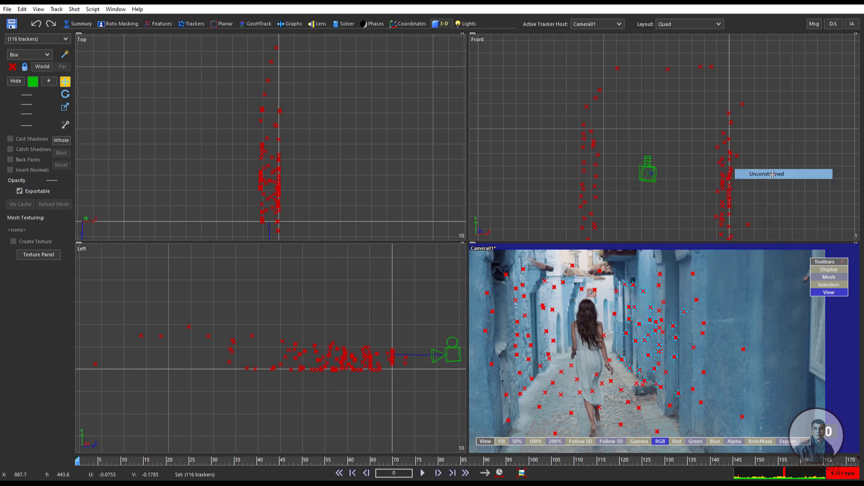
{"action": "left_click", "coordinate": [620, 349]}
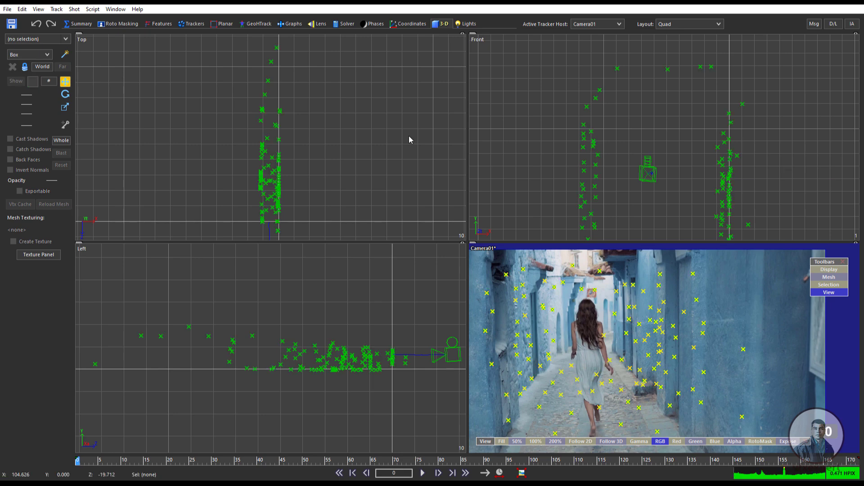
{"action": "left_click", "coordinate": [398, 25]}
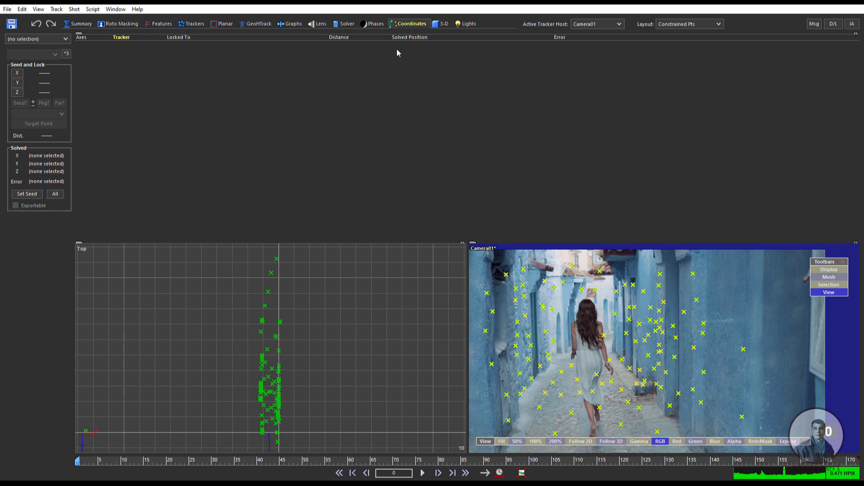
{"action": "left_click", "coordinate": [443, 24]}
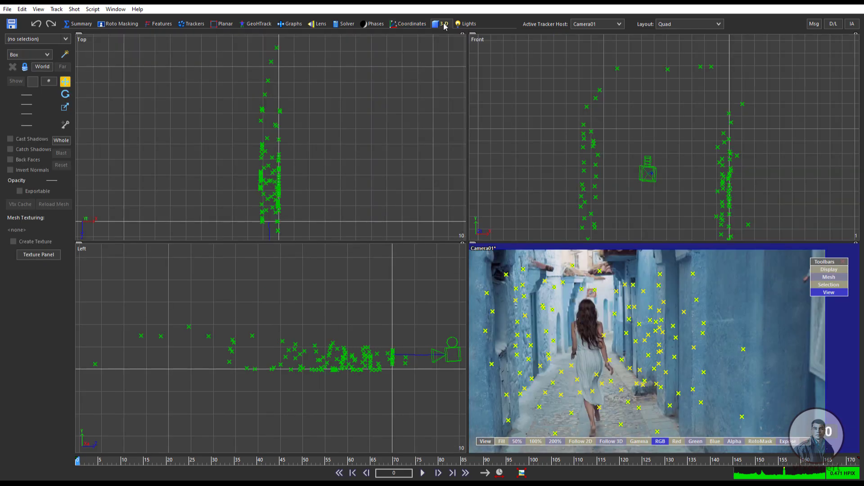
- Scrub to frame 133 and examine the ground trackers around the woman's feet in the front and camera views
{"action": "scroll", "coordinate": [632, 355], "scroll_direction": "down", "scroll_amount": 5}
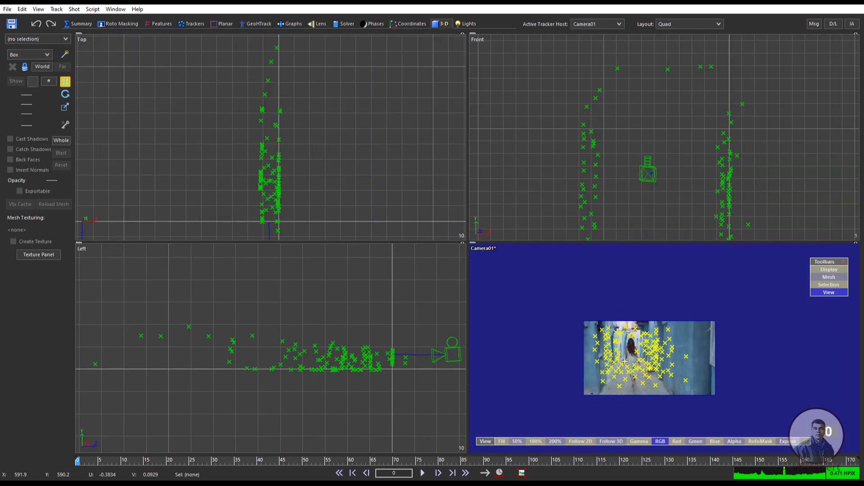
{"action": "scroll", "coordinate": [633, 355], "scroll_direction": "up", "scroll_amount": 3}
{"action": "middle_click_drag", "start_coordinate": [633, 355], "coordinate": [615, 355]}
{"action": "scroll", "coordinate": [641, 170], "scroll_direction": "down", "scroll_amount": 3}
{"action": "scroll", "coordinate": [633, 190], "scroll_direction": "up", "scroll_amount": 5}
{"action": "middle_click_drag", "start_coordinate": [639, 225], "coordinate": [615, 178]}
{"action": "scroll", "coordinate": [631, 344], "scroll_direction": "up", "scroll_amount": 4}
{"action": "middle_click_drag", "start_coordinate": [631, 343], "coordinate": [658, 324]}
{"action": "scroll", "coordinate": [658, 324], "scroll_direction": "down", "scroll_amount": 2}
{"action": "left_click_drag", "start_coordinate": [504, 462], "coordinate": [681, 460]}
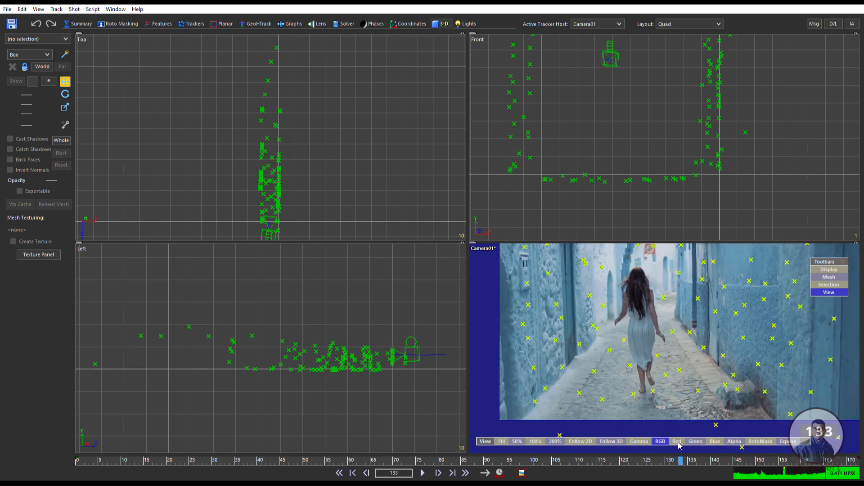
- Colour the ground tracker beside the woman's foot black, checking it up to frame 135
{"action": "left_click", "coordinate": [633, 395]}
{"action": "left_click", "coordinate": [648, 460]}
{"action": "left_click_drag", "start_coordinate": [648, 460], "coordinate": [689, 460]}
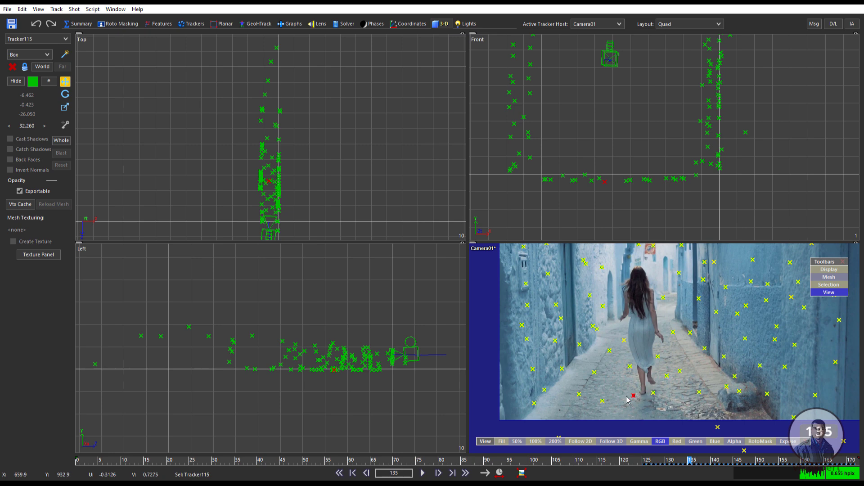
{"action": "mouse_move", "coordinate": [634, 396]}
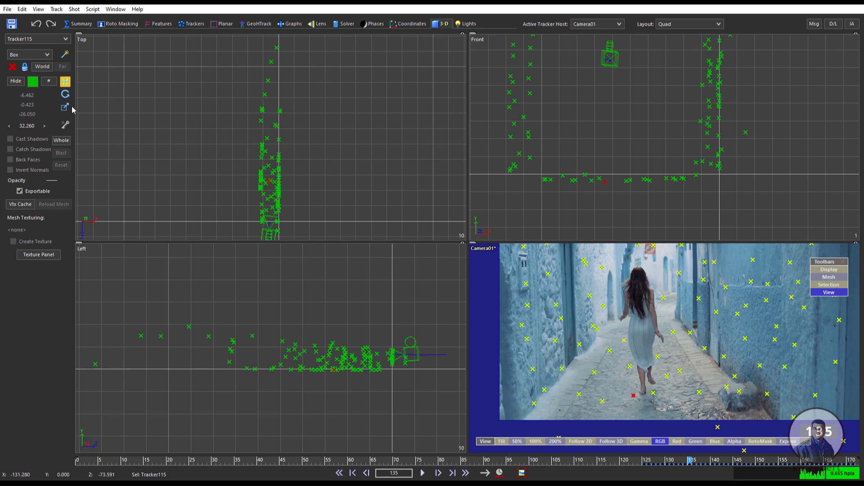
{"action": "left_click", "coordinate": [32, 82]}
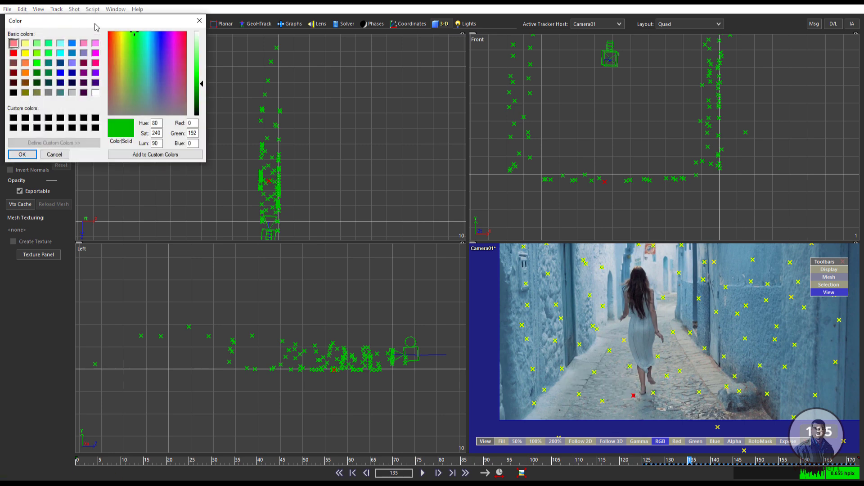
{"action": "left_click_drag", "start_coordinate": [95, 27], "coordinate": [260, 72]}
{"action": "left_click", "coordinate": [177, 137]}
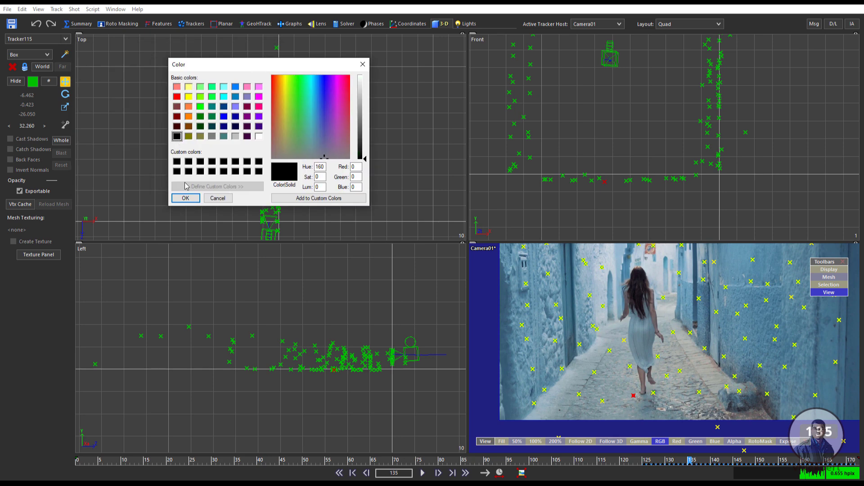
{"action": "left_click", "coordinate": [185, 198]}
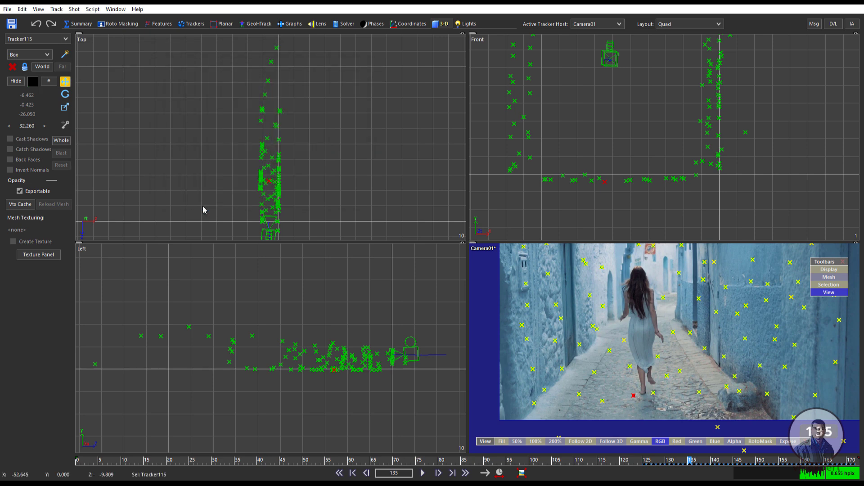
{"action": "left_click", "coordinate": [633, 405]}
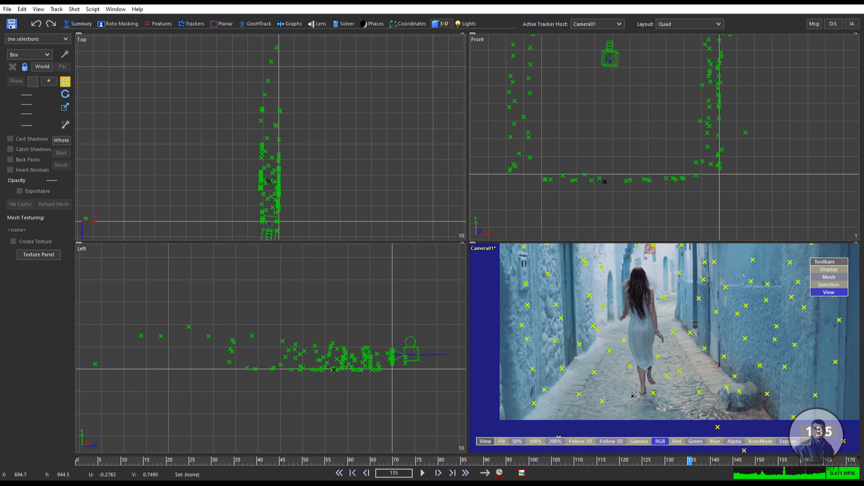
{"action": "scroll", "coordinate": [588, 179], "scroll_direction": "up", "scroll_amount": 3}
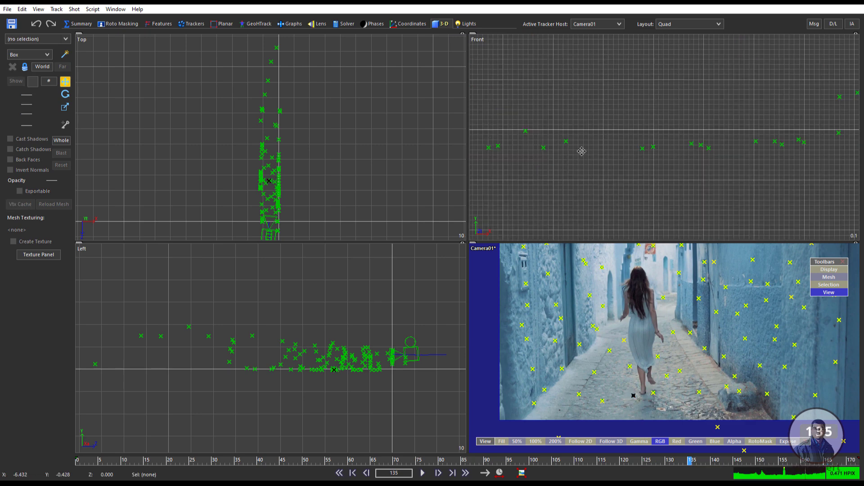
- Select the camera in Whole mode and move the entire scene in the Top view so the black tracker sits on the origin
{"action": "scroll", "coordinate": [276, 195], "scroll_direction": "up", "scroll_amount": 3}
{"action": "middle_click_drag", "start_coordinate": [291, 211], "coordinate": [303, 151]}
{"action": "scroll", "coordinate": [303, 151], "scroll_direction": "down", "scroll_amount": 3}
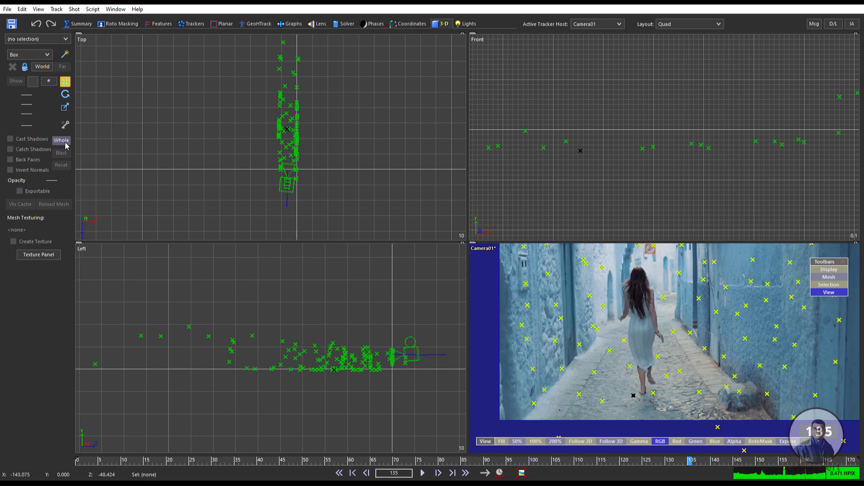
{"action": "left_click", "coordinate": [286, 182]}
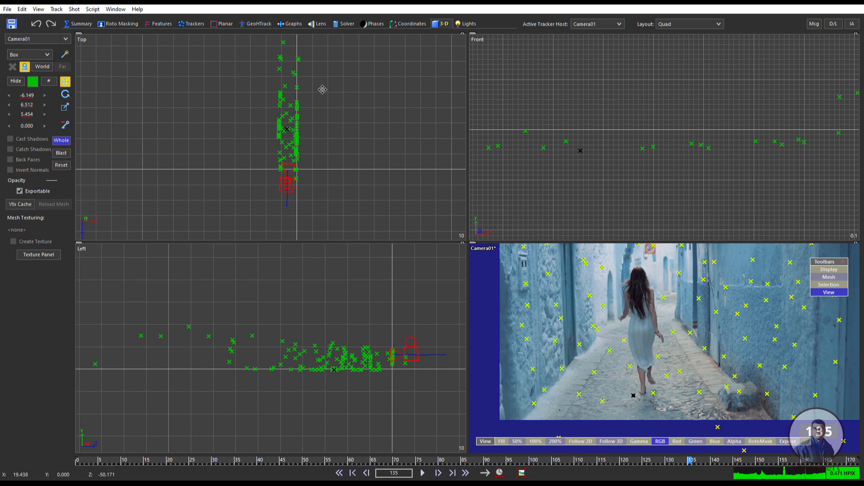
{"action": "scroll", "coordinate": [289, 131], "scroll_direction": "up", "scroll_amount": 4}
{"action": "left_click_drag", "start_coordinate": [290, 131], "coordinate": [310, 207]}
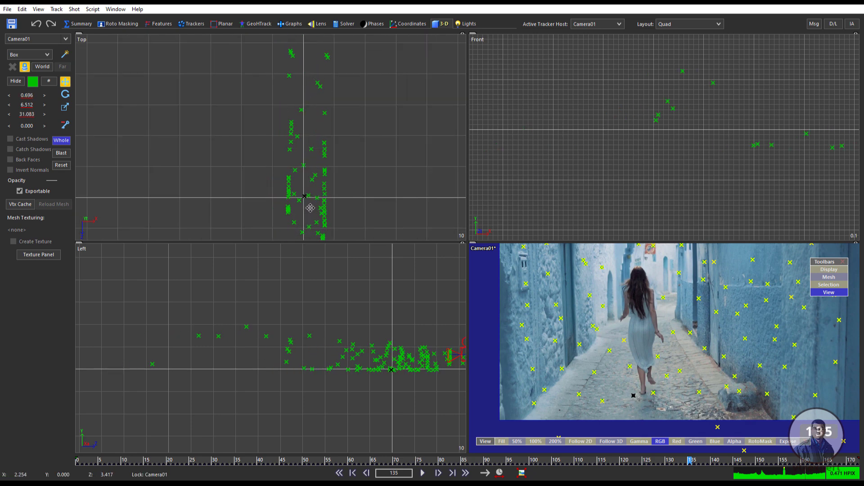
- Move the whole scene in the Front view so the black ground tracker lies on the intersection of the origin axes
{"action": "scroll", "coordinate": [611, 180], "scroll_direction": "down", "scroll_amount": 5}
{"action": "middle_click_drag", "start_coordinate": [683, 180], "coordinate": [638, 186]}
{"action": "scroll", "coordinate": [625, 171], "scroll_direction": "up", "scroll_amount": 2}
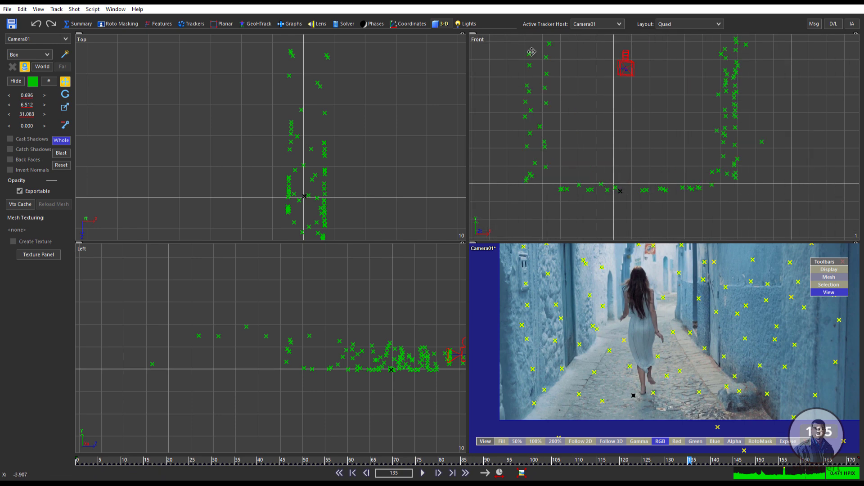
{"action": "scroll", "coordinate": [629, 166], "scroll_direction": "up", "scroll_amount": 5}
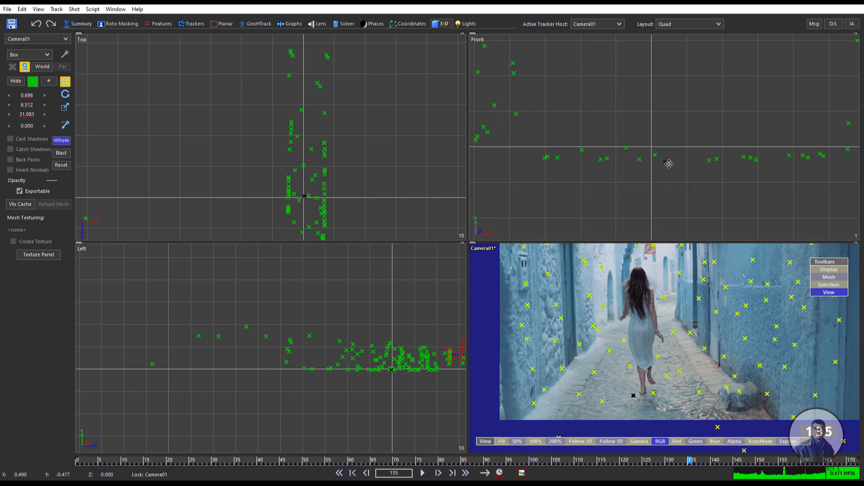
{"action": "left_click_drag", "start_coordinate": [667, 163], "coordinate": [653, 149]}
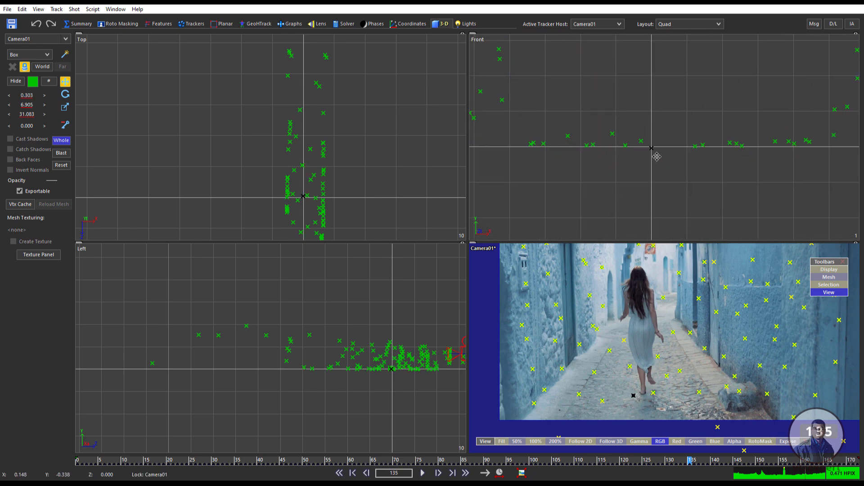
{"action": "scroll", "coordinate": [568, 182], "scroll_direction": "down", "scroll_amount": 3}
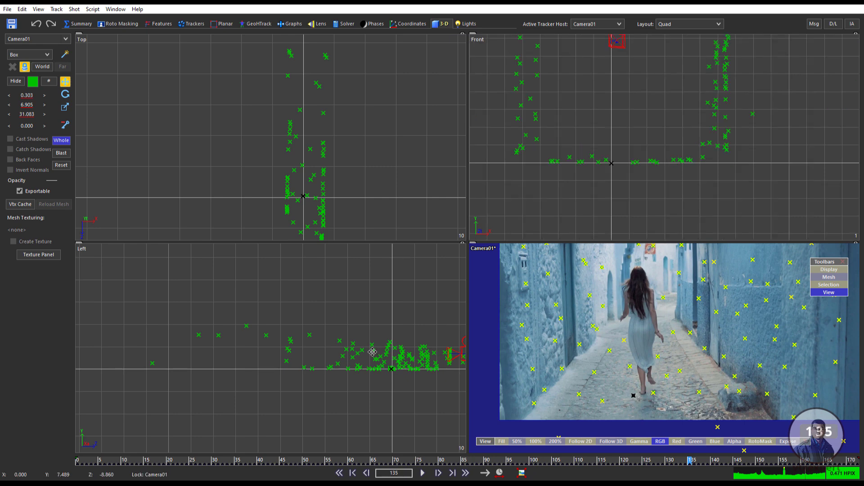
- Shift the whole scene along its depth in the Left view to put the black tracker exactly on the origin
{"action": "scroll", "coordinate": [356, 345], "scroll_direction": "down", "scroll_amount": 2}
{"action": "scroll", "coordinate": [356, 345], "scroll_direction": "up", "scroll_amount": 5}
{"action": "scroll", "coordinate": [356, 345], "scroll_direction": "up", "scroll_amount": 4}
{"action": "middle_click_drag", "start_coordinate": [345, 324], "coordinate": [277, 356]}
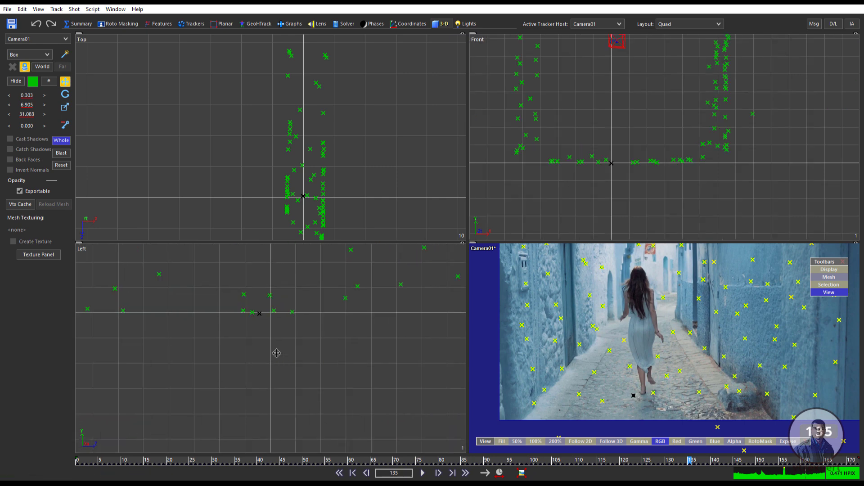
{"action": "left_click_drag", "start_coordinate": [270, 315], "coordinate": [279, 315]}
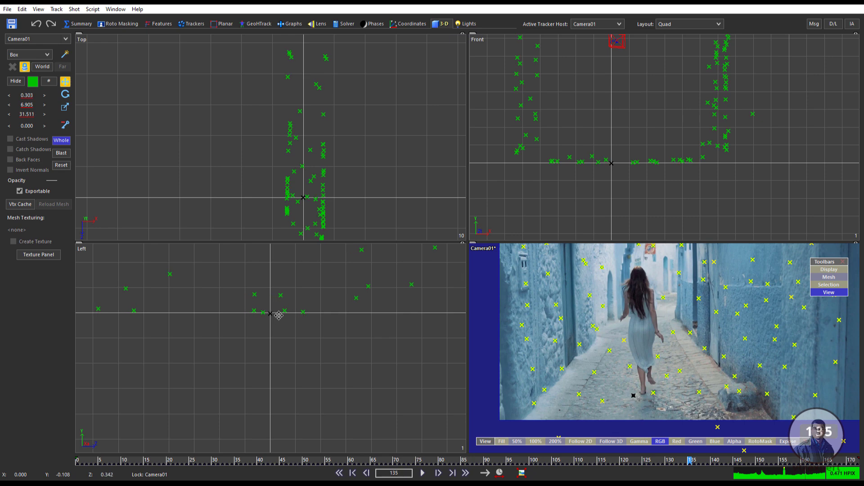
- Switch to the Quad Perspective layout, lock the perspective view to the camera and return to frame 0
{"action": "scroll", "coordinate": [636, 342], "scroll_direction": "down", "scroll_amount": 3}
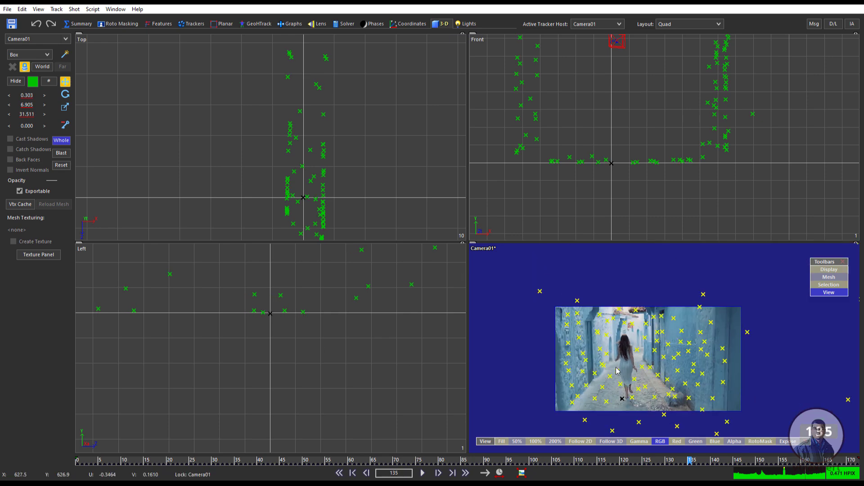
{"action": "scroll", "coordinate": [636, 343], "scroll_direction": "up", "scroll_amount": 2}
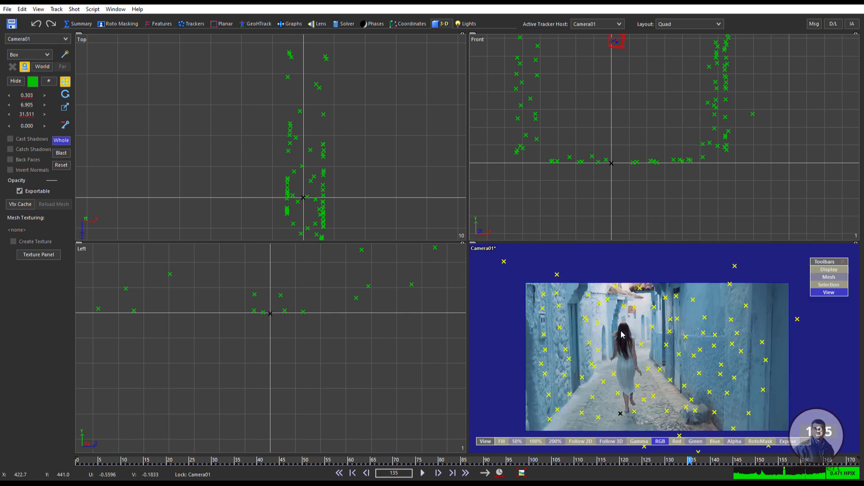
{"action": "scroll", "coordinate": [625, 401], "scroll_direction": "up", "scroll_amount": 2}
{"action": "left_click", "coordinate": [687, 24]}
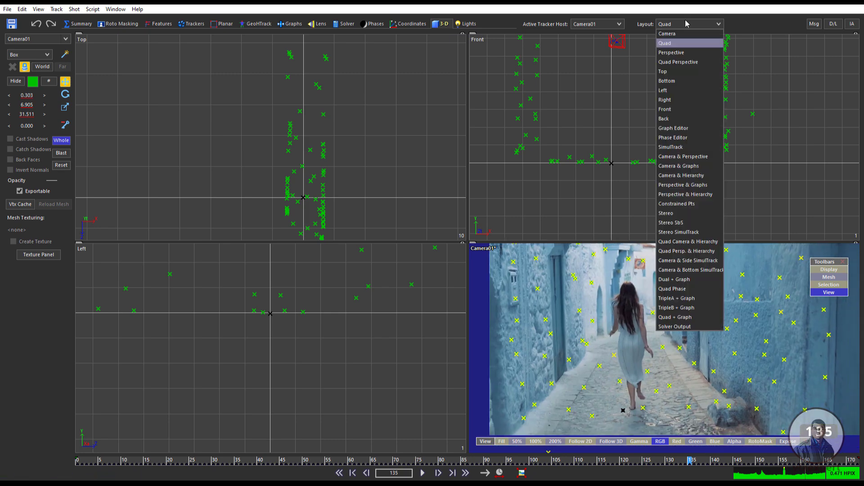
{"action": "left_click", "coordinate": [688, 63]}
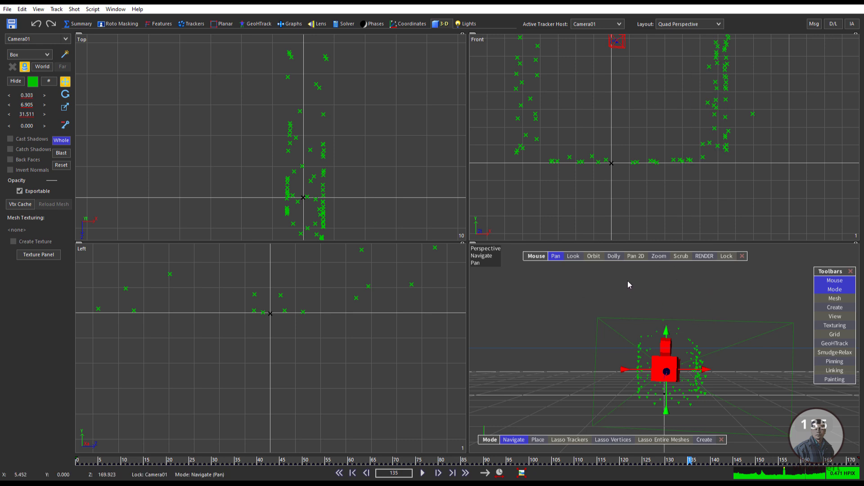
{"action": "left_click", "coordinate": [725, 256]}
{"action": "scroll", "coordinate": [675, 363], "scroll_direction": "up", "scroll_amount": 1}
{"action": "left_click_drag", "start_coordinate": [495, 461], "coordinate": [79, 456]}
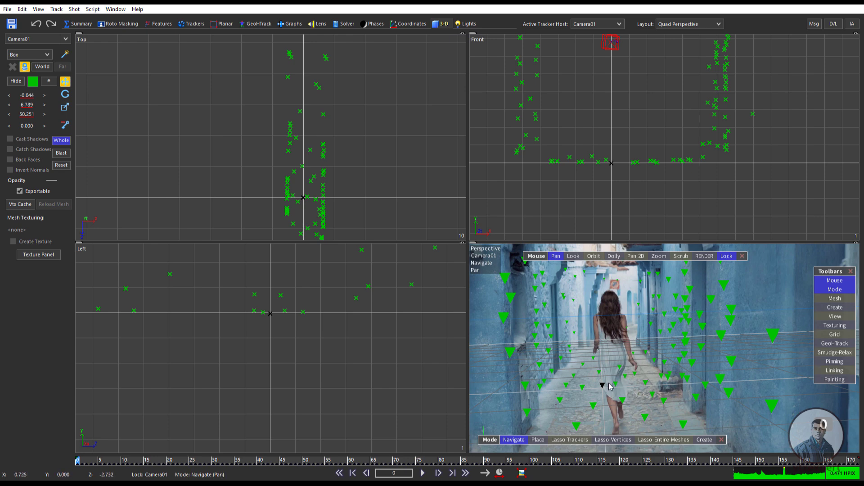
- Rotate the whole scene slightly in the Top view to line the alley's tracker rows up with the depth axis
{"action": "scroll", "coordinate": [336, 172], "scroll_direction": "down", "scroll_amount": 3}
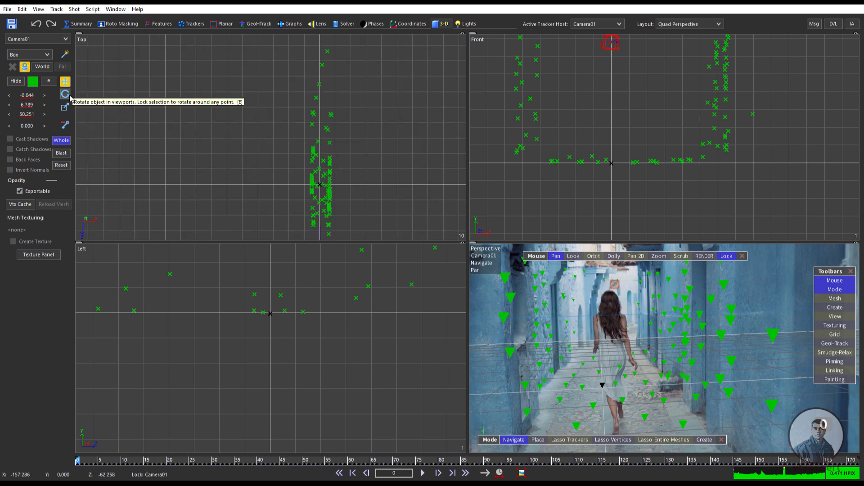
{"action": "scroll", "coordinate": [360, 194], "scroll_direction": "down", "scroll_amount": 2}
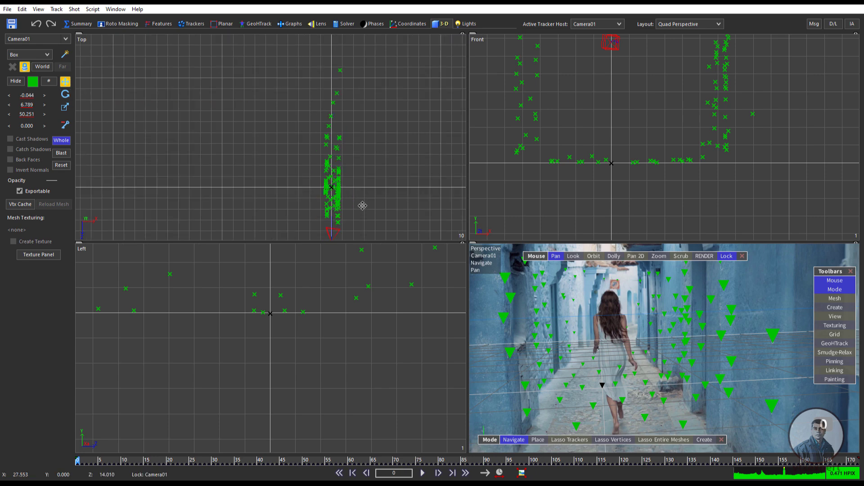
{"action": "middle_click_drag", "start_coordinate": [362, 207], "coordinate": [330, 178]}
{"action": "left_click_drag", "start_coordinate": [558, 460], "coordinate": [24, 436]}
{"action": "scroll", "coordinate": [312, 350], "scroll_direction": "down", "scroll_amount": 10}
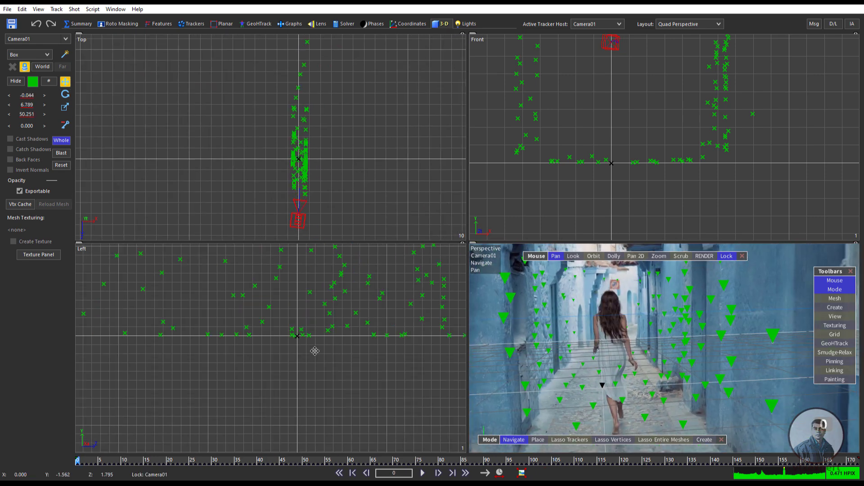
{"action": "middle_click_drag", "start_coordinate": [344, 343], "coordinate": [341, 368]}
{"action": "left_click", "coordinate": [65, 94]}
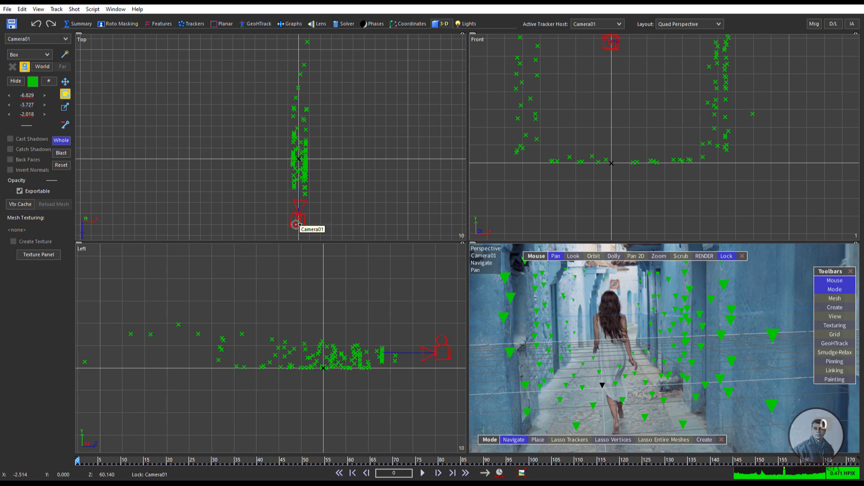
{"action": "left_click_drag", "start_coordinate": [298, 109], "coordinate": [299, 91]}
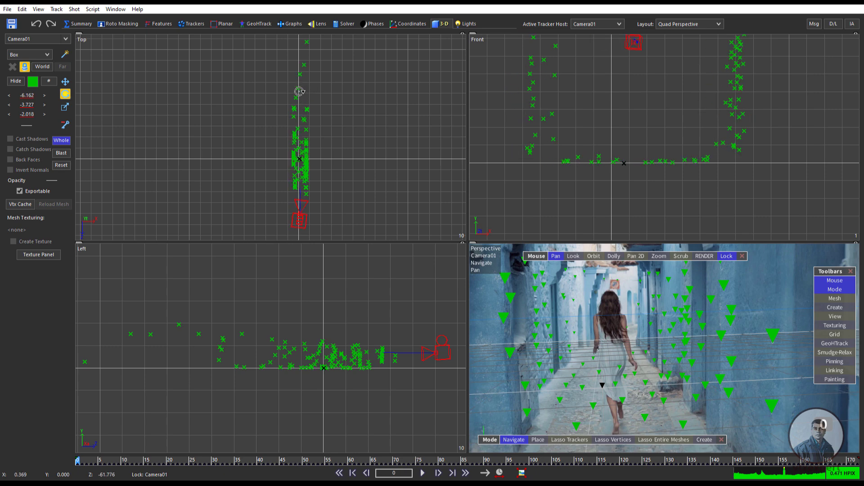
- Try to tilt the whole scene by rotating it in the Left view
{"action": "scroll", "coordinate": [360, 358], "scroll_direction": "down", "scroll_amount": 3}
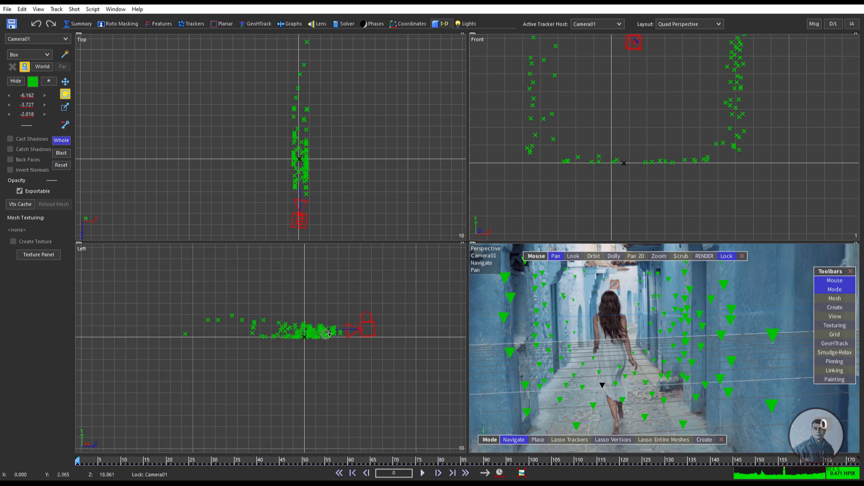
{"action": "scroll", "coordinate": [326, 335], "scroll_direction": "up", "scroll_amount": 3}
{"action": "left_click_drag", "start_coordinate": [414, 293], "coordinate": [417, 294]}
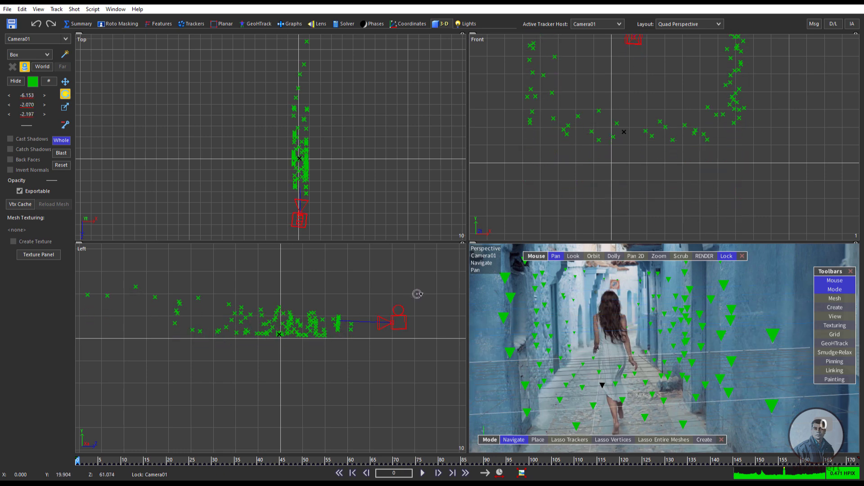
{"action": "left_click_drag", "start_coordinate": [417, 294], "coordinate": [416, 293]}
- Roll the whole scene slightly in the Front view, move the black tracker back to the origin, and check the alignment in the other views
{"action": "left_click_drag", "start_coordinate": [666, 137], "coordinate": [651, 178]}
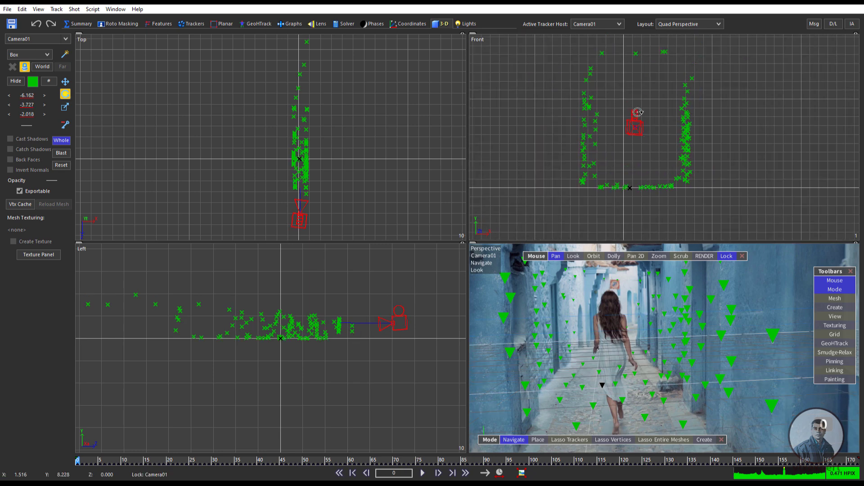
{"action": "left_click_drag", "start_coordinate": [636, 105], "coordinate": [634, 103]}
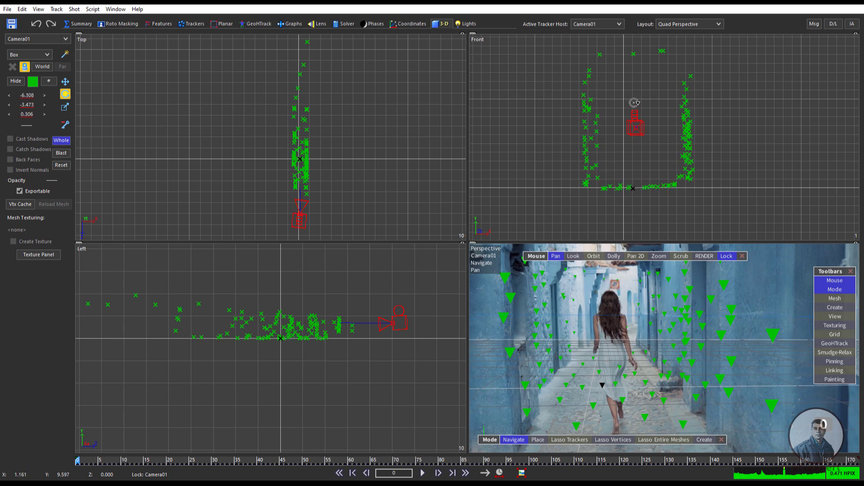
{"action": "scroll", "coordinate": [635, 206], "scroll_direction": "up", "scroll_amount": 4}
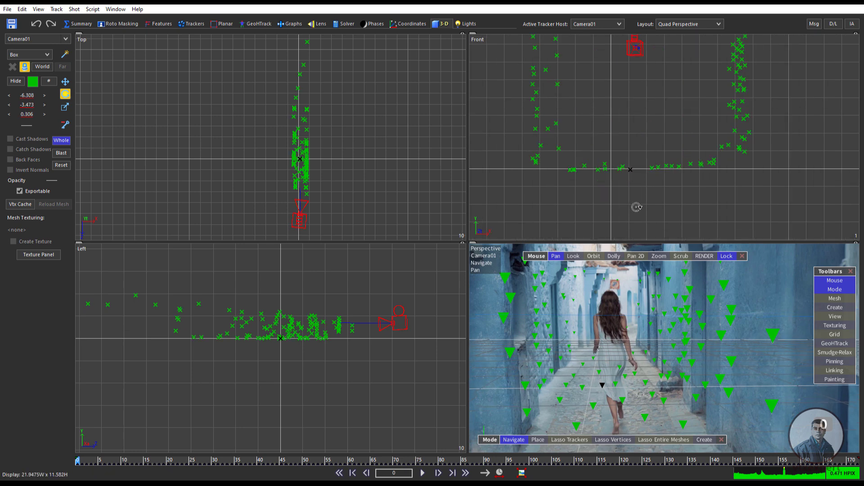
{"action": "left_click", "coordinate": [65, 81]}
{"action": "left_click_drag", "start_coordinate": [641, 182], "coordinate": [636, 168]}
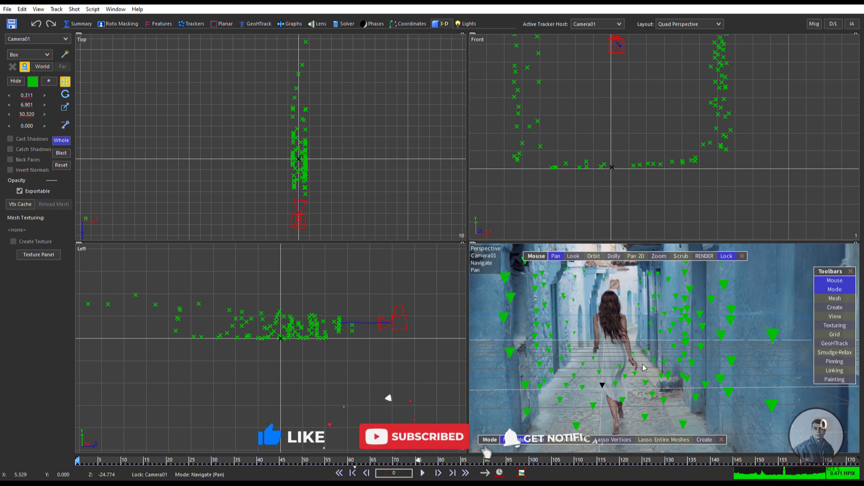
{"action": "middle_click_drag", "start_coordinate": [384, 416], "coordinate": [323, 416]}
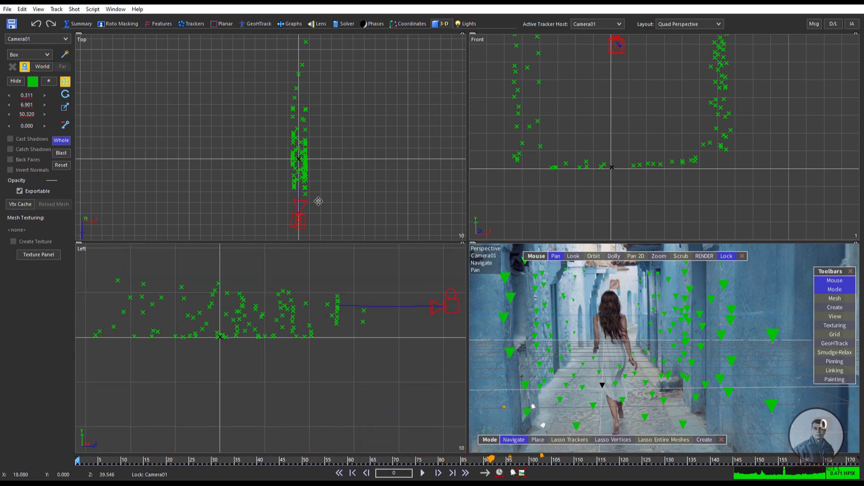
{"action": "scroll", "coordinate": [339, 210], "scroll_direction": "up", "scroll_amount": 6}
{"action": "scroll", "coordinate": [348, 215], "scroll_direction": "down", "scroll_amount": 6}
{"action": "middle_click_drag", "start_coordinate": [348, 199], "coordinate": [357, 204]}
{"action": "scroll", "coordinate": [333, 360], "scroll_direction": "down", "scroll_amount": 3}
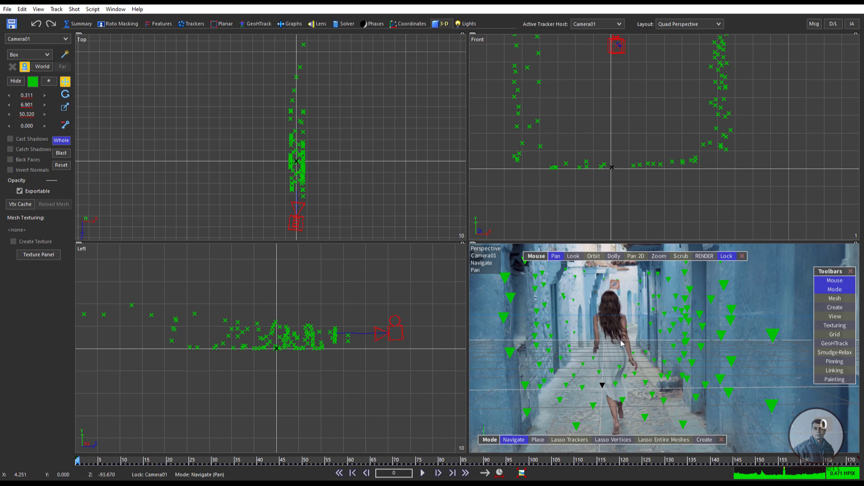
- Save the scene as a SynthEyes file in the Street_running girl folder
{"action": "left_click", "coordinate": [8, 9]}
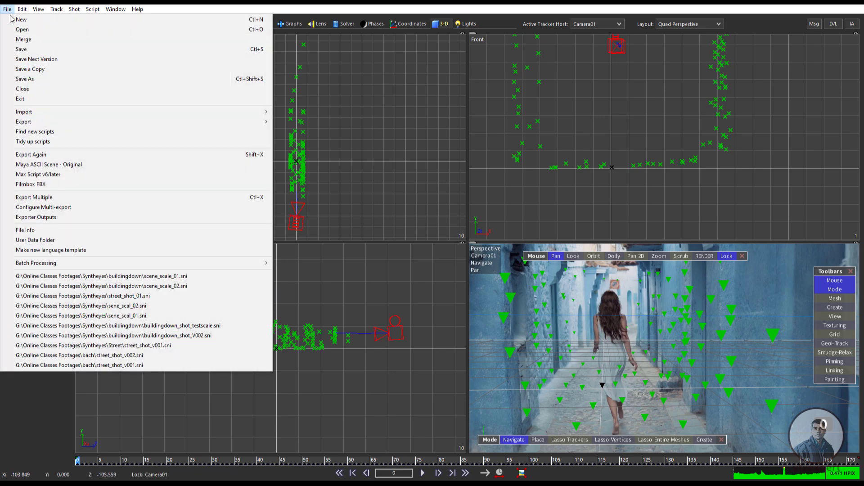
{"action": "left_click", "coordinate": [33, 50]}
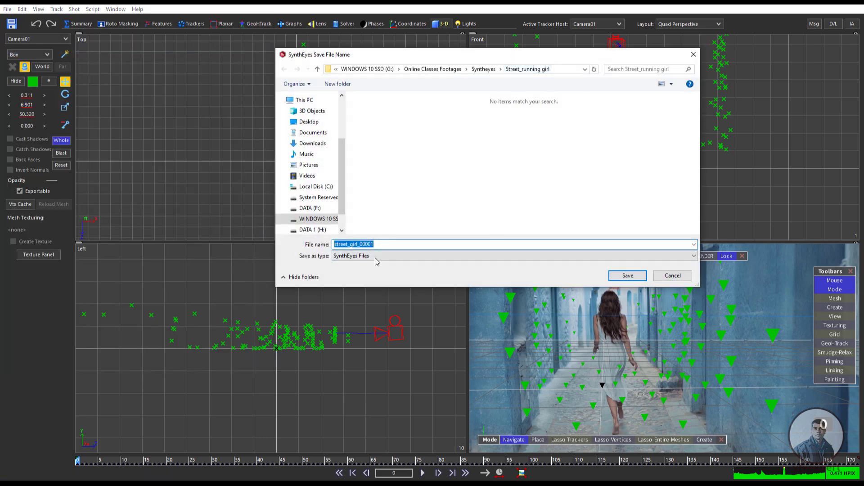
{"action": "left_click_drag", "start_coordinate": [382, 243], "coordinate": [357, 244]}
{"action": "key", "text": "Return"}
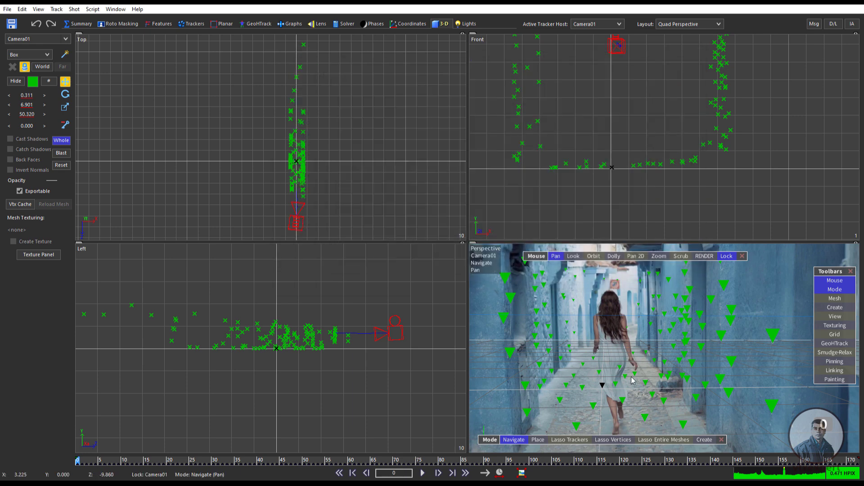
- Switch back to the Quad layout and frame the running woman in the camera view
{"action": "left_click", "coordinate": [715, 26]}
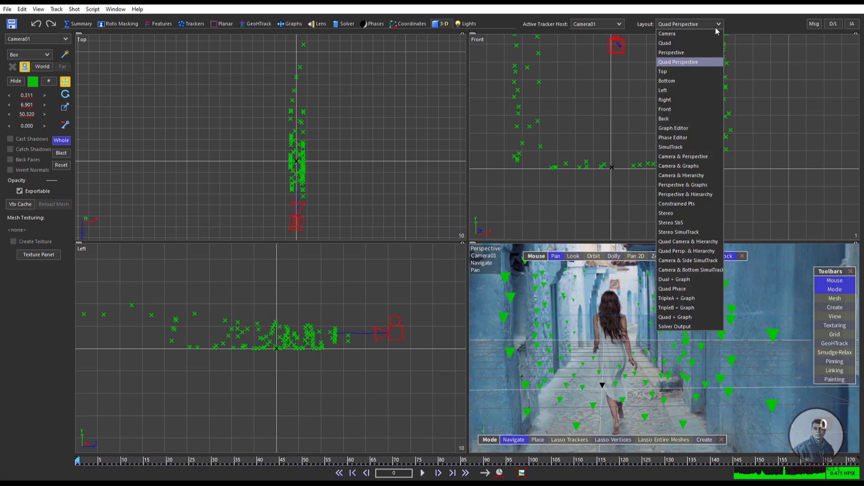
{"action": "left_click", "coordinate": [669, 44]}
{"action": "scroll", "coordinate": [606, 345], "scroll_direction": "up", "scroll_amount": 3}
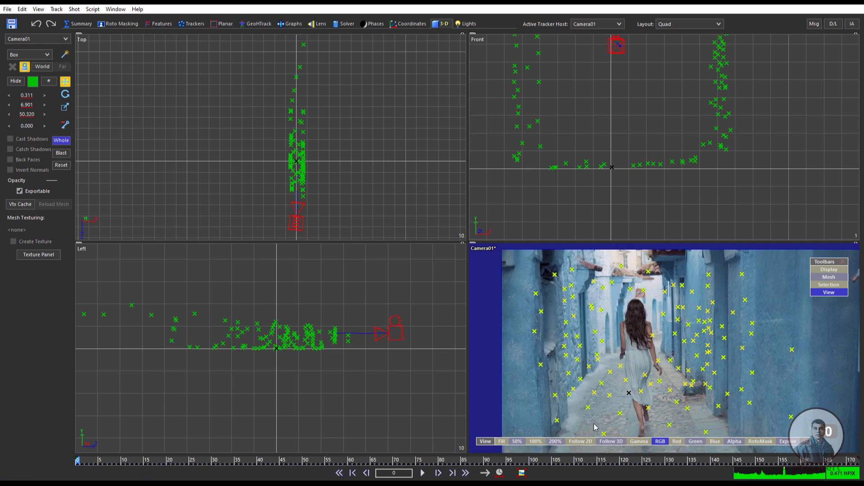
{"action": "middle_click_drag", "start_coordinate": [594, 427], "coordinate": [578, 407]}
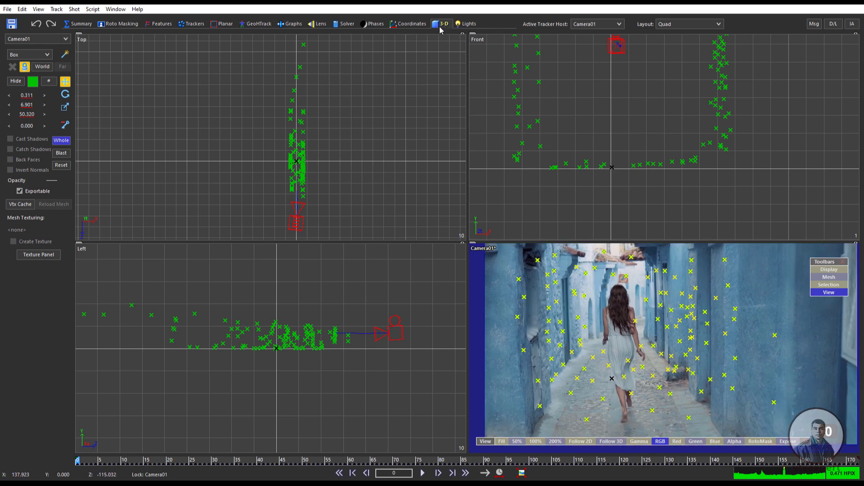
- Create an Earthling figure at the scene origin in the Top view
{"action": "left_click", "coordinate": [47, 54]}
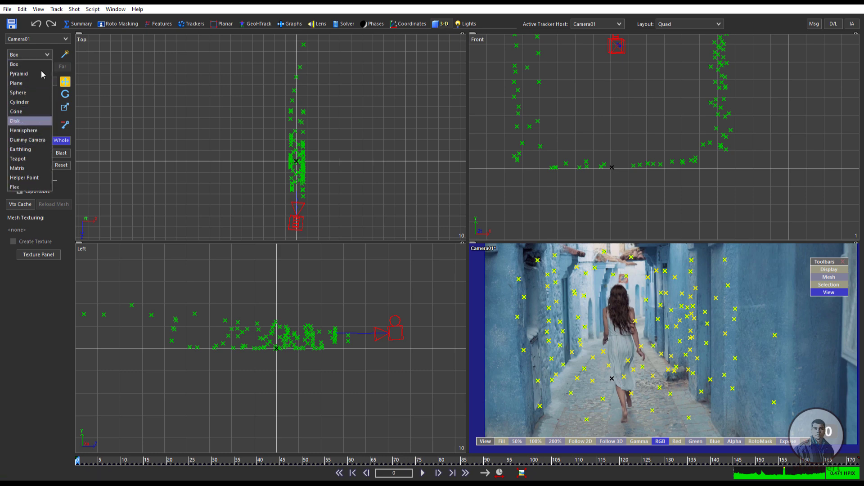
{"action": "left_click", "coordinate": [31, 149]}
{"action": "scroll", "coordinate": [306, 146], "scroll_direction": "up", "scroll_amount": 2}
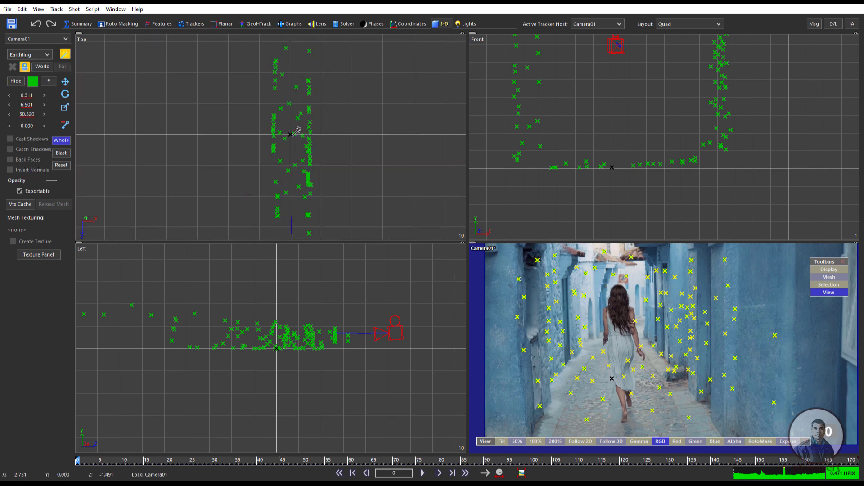
{"action": "left_click_drag", "start_coordinate": [297, 130], "coordinate": [312, 31]}
- Set the Earthling's scale to 180 on all three axes
{"action": "left_click", "coordinate": [26, 96]}
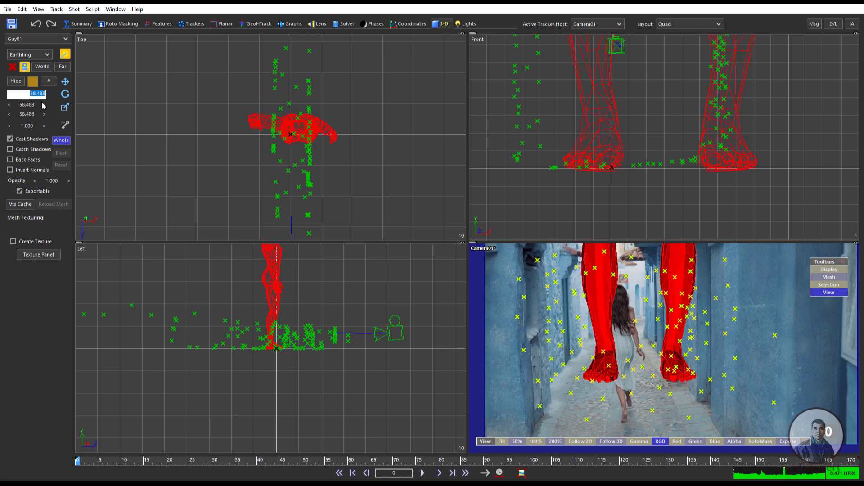
{"action": "type", "text": "180"}
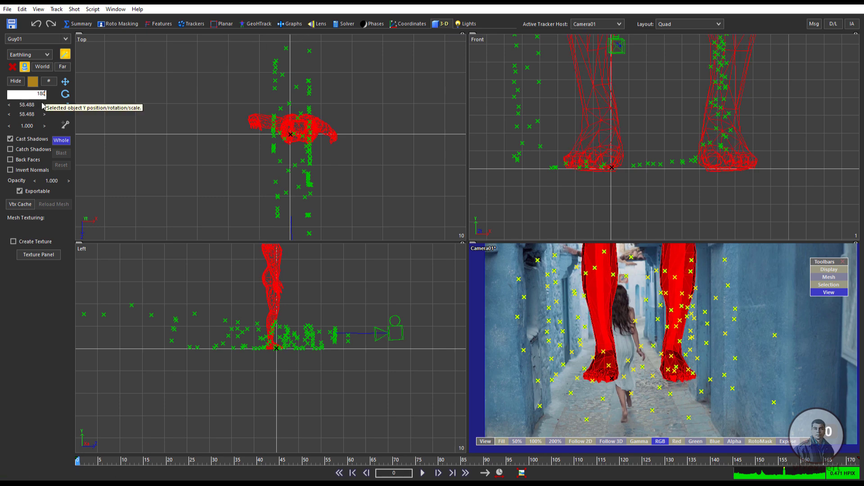
{"action": "key", "text": "Return"}
{"action": "left_click", "coordinate": [27, 104]}
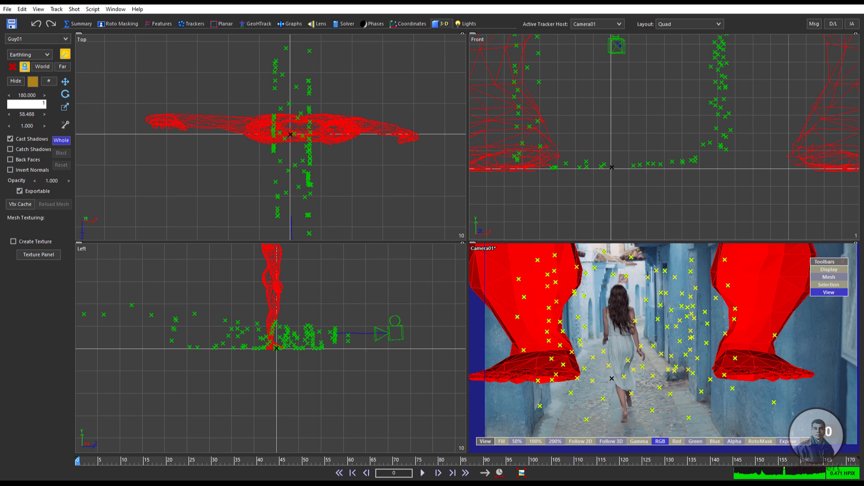
{"action": "type", "text": "180"}
{"action": "key", "text": "Return"}
{"action": "left_click", "coordinate": [27, 113]}
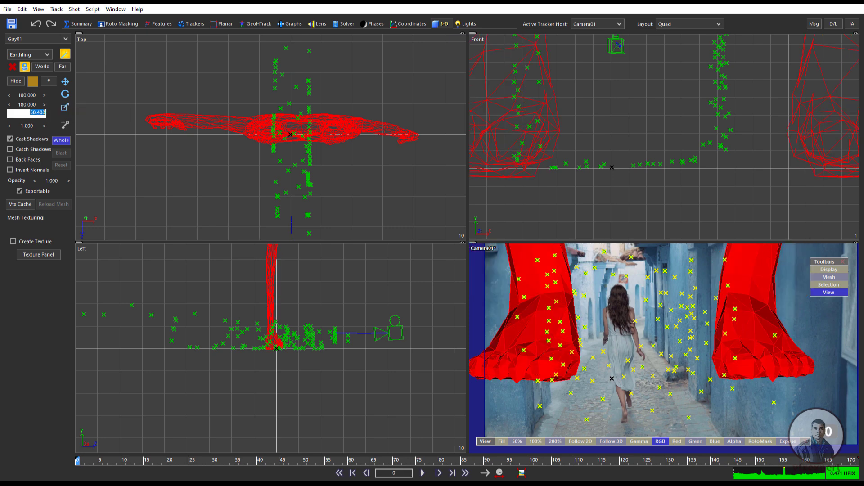
{"action": "type", "text": "180"}
{"action": "key", "text": "Return"}
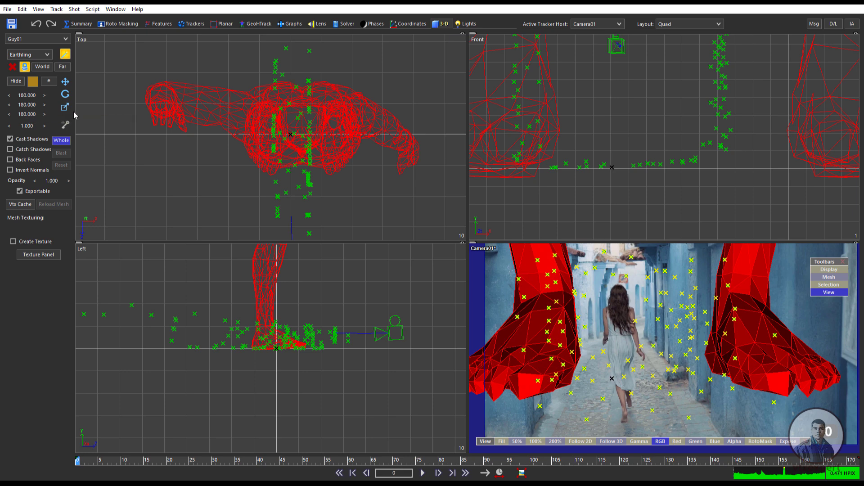
- Go to frame 128 and examine the running woman's feet in the camera view to identify a ground tracker beside them
{"action": "scroll", "coordinate": [644, 321], "scroll_direction": "down", "scroll_amount": 5}
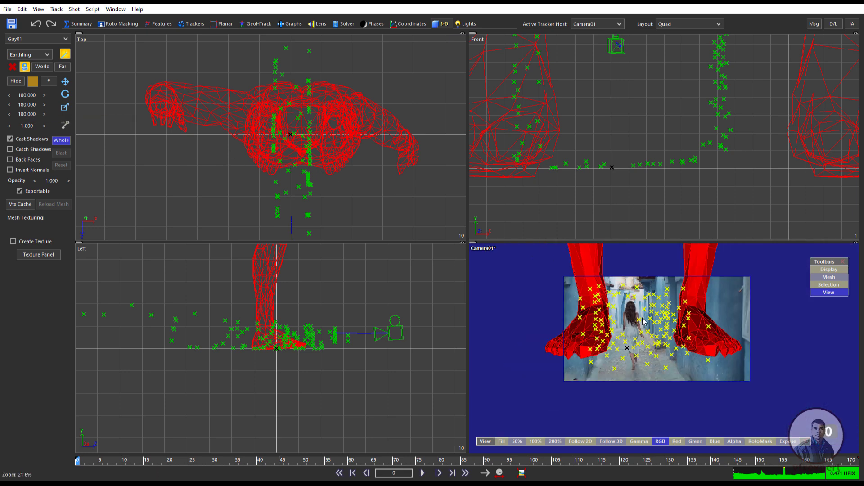
{"action": "scroll", "coordinate": [618, 346], "scroll_direction": "up", "scroll_amount": 5}
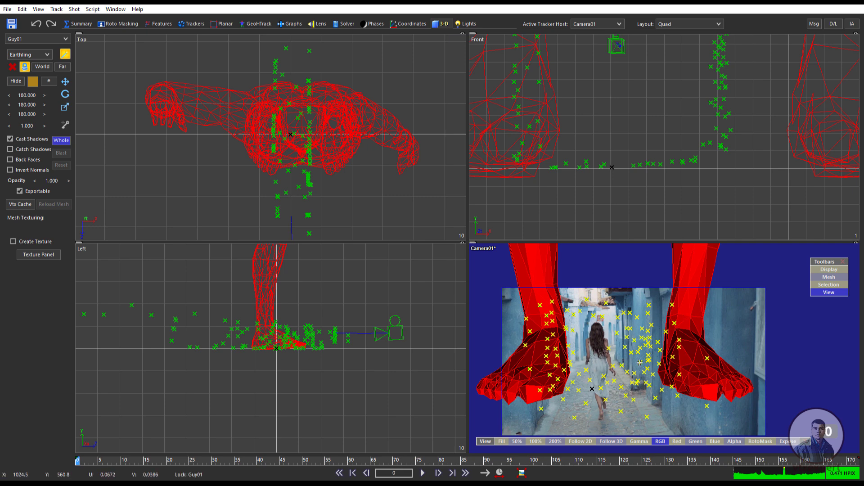
{"action": "scroll", "coordinate": [603, 355], "scroll_direction": "up", "scroll_amount": 3}
{"action": "scroll", "coordinate": [621, 333], "scroll_direction": "down", "scroll_amount": 3}
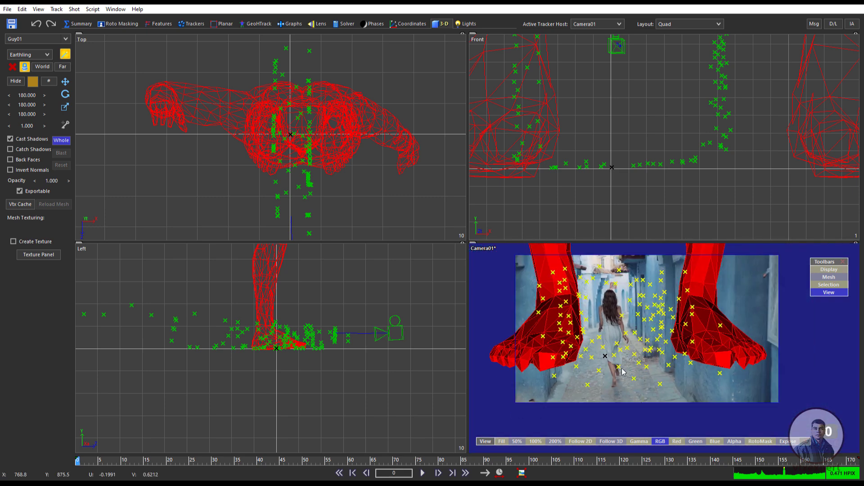
{"action": "scroll", "coordinate": [619, 318], "scroll_direction": "up", "scroll_amount": 3}
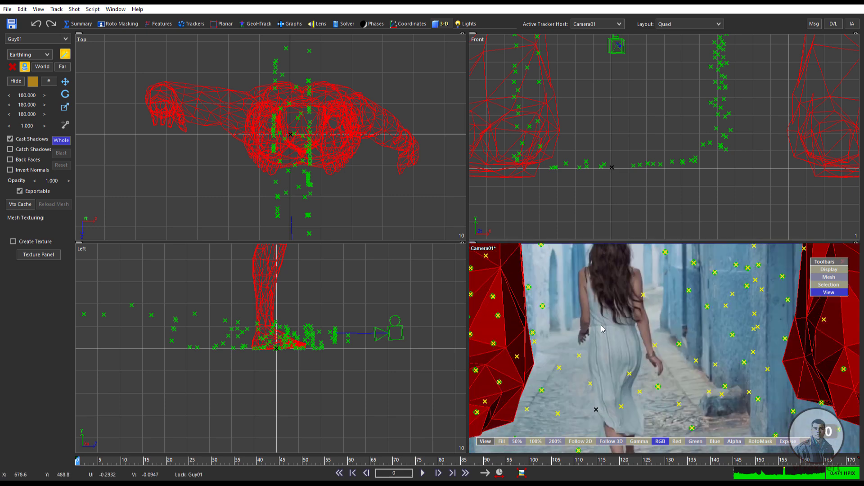
{"action": "scroll", "coordinate": [606, 321], "scroll_direction": "down", "scroll_amount": 4}
{"action": "left_click_drag", "start_coordinate": [498, 463], "coordinate": [667, 455]}
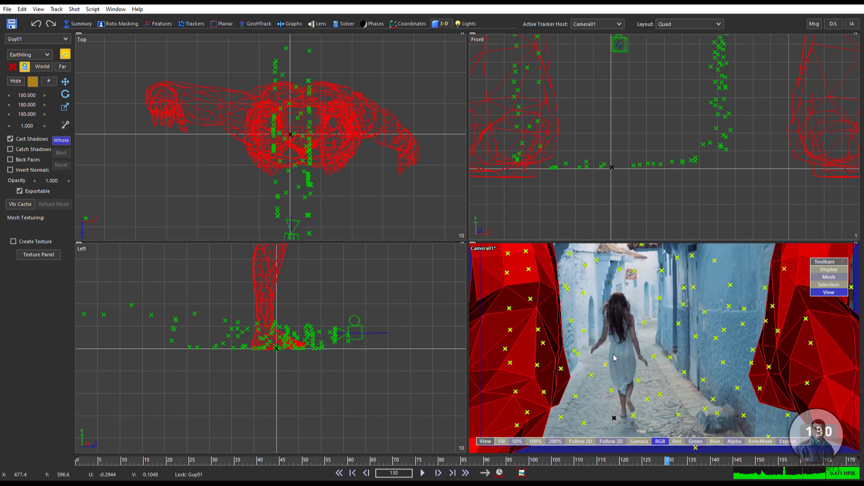
{"action": "scroll", "coordinate": [613, 355], "scroll_direction": "up", "scroll_amount": 5}
{"action": "scroll", "coordinate": [639, 369], "scroll_direction": "down", "scroll_amount": 5}
{"action": "scroll", "coordinate": [658, 383], "scroll_direction": "up", "scroll_amount": 2}
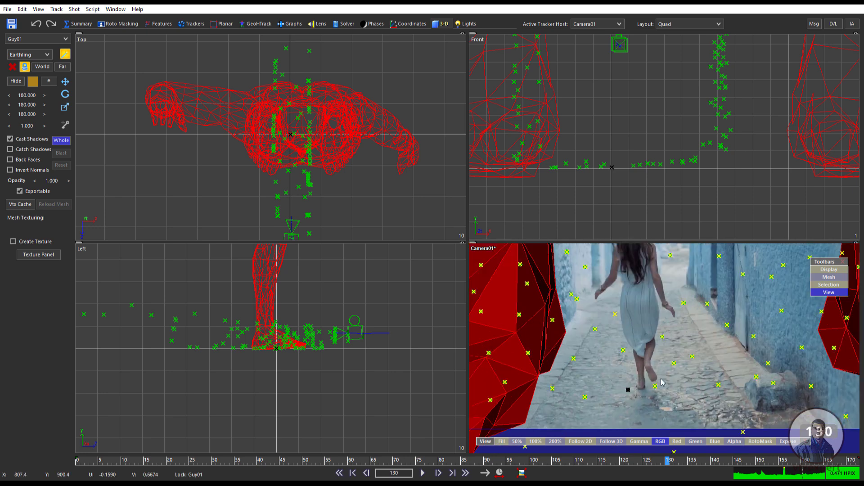
{"action": "mouse_move", "coordinate": [668, 456]}
{"action": "left_mouse_down"}
{"action": "mouse_move", "coordinate": [506, 457]}
{"action": "mouse_move", "coordinate": [644, 462]}
{"action": "mouse_move", "coordinate": [538, 450]}
{"action": "mouse_move", "coordinate": [658, 450]}
{"action": "left_mouse_up"}
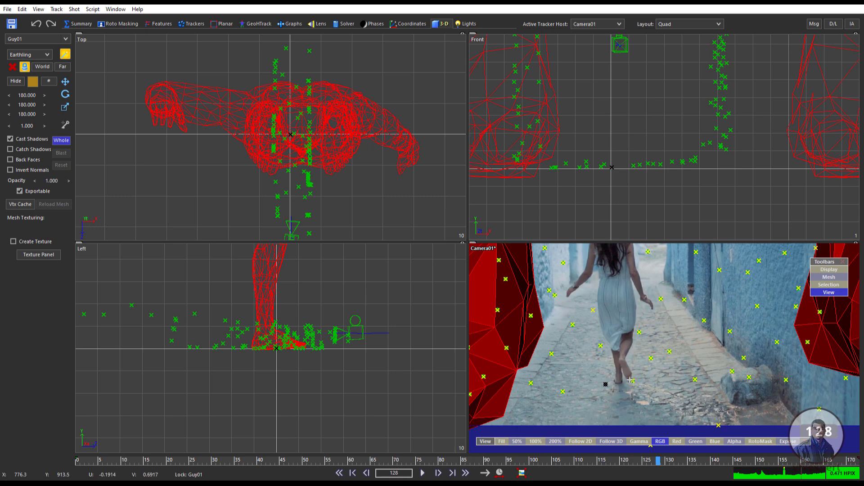
{"action": "scroll", "coordinate": [624, 334], "scroll_direction": "down", "scroll_amount": 4}
{"action": "middle_click_drag", "start_coordinate": [624, 334], "coordinate": [603, 364]}
{"action": "scroll", "coordinate": [608, 387], "scroll_direction": "up", "scroll_amount": 4}
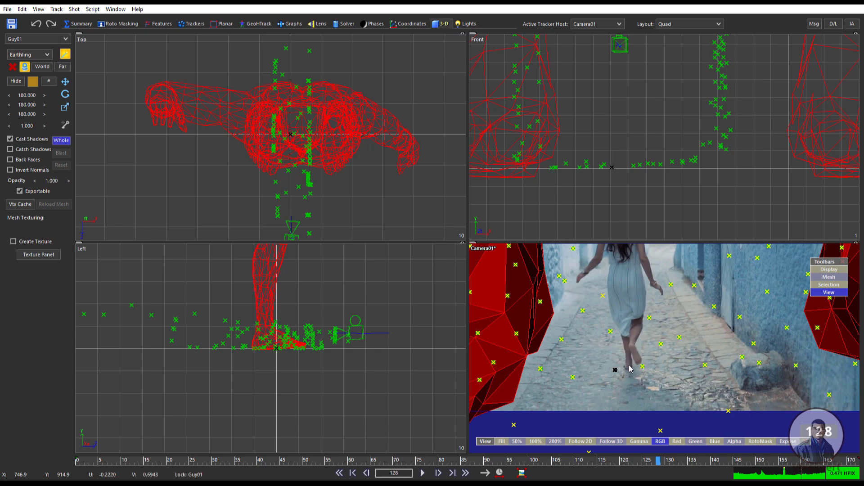
{"action": "mouse_move", "coordinate": [642, 366]}
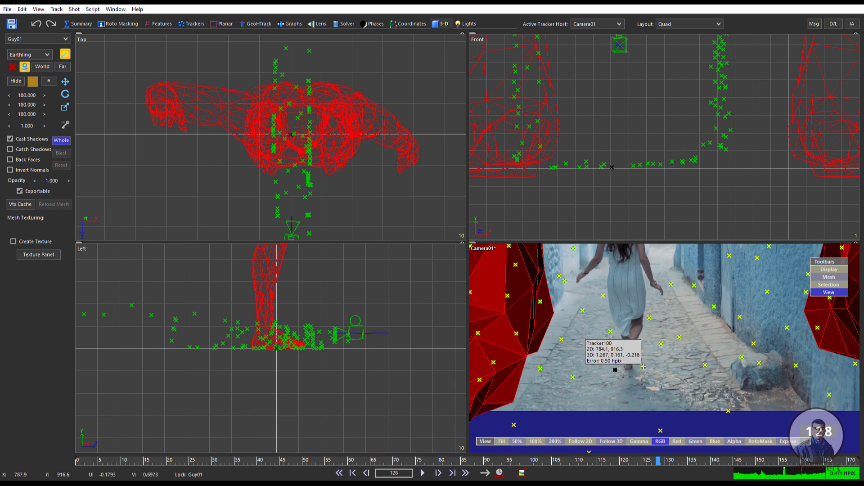
- Turn off whole-scene mode and color Tracker100 beside the woman's foot pink (255, 0, 128)
{"action": "left_click", "coordinate": [63, 142]}
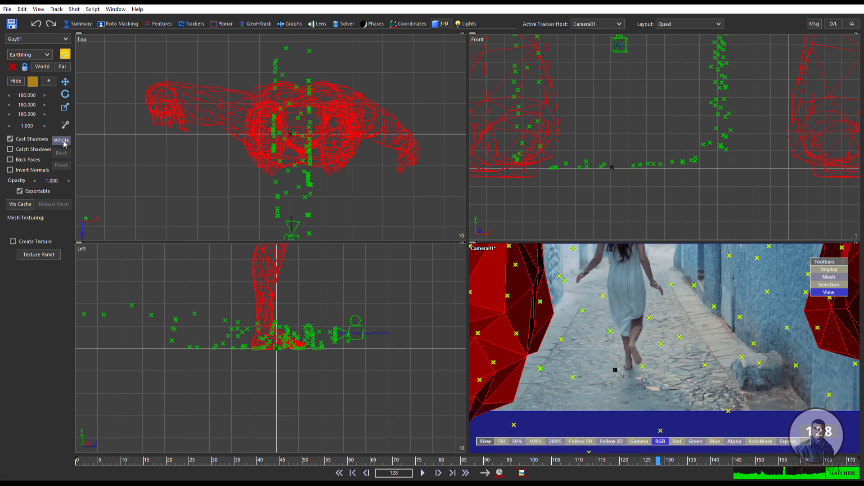
{"action": "left_click", "coordinate": [643, 366]}
{"action": "left_click", "coordinate": [33, 82]}
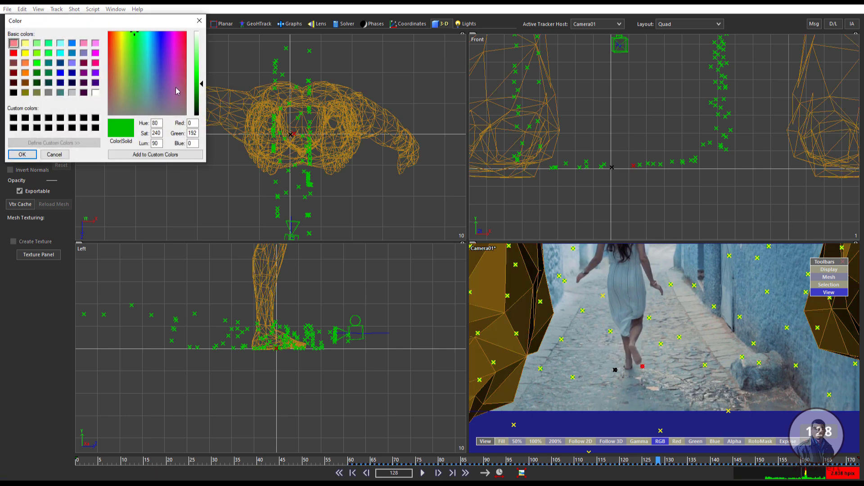
{"action": "left_click_drag", "start_coordinate": [128, 28], "coordinate": [264, 219]}
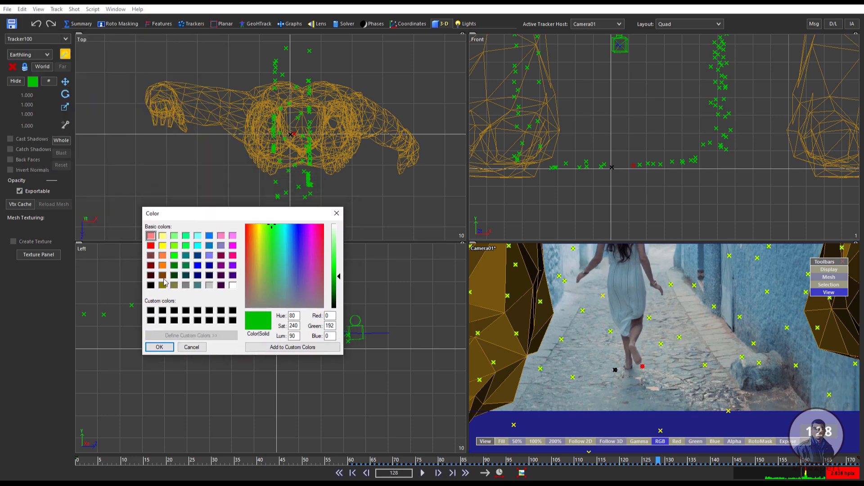
{"action": "left_click", "coordinate": [232, 255]}
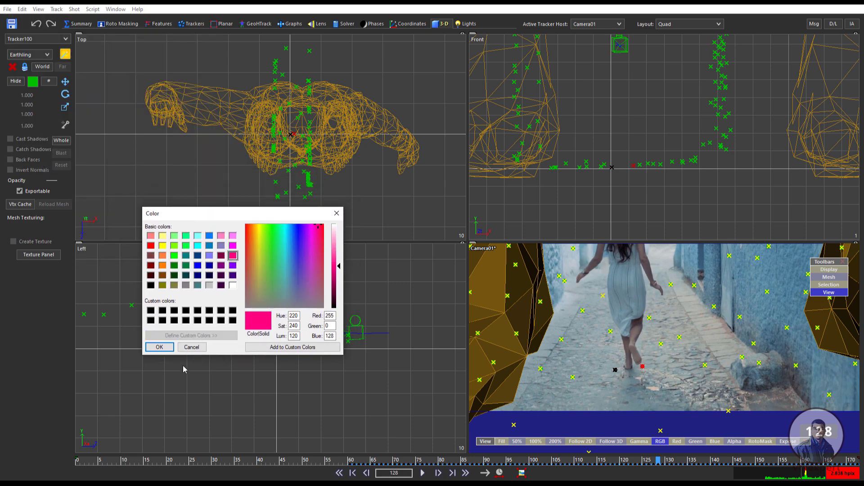
{"action": "left_click", "coordinate": [159, 347]}
{"action": "left_click", "coordinate": [566, 287]}
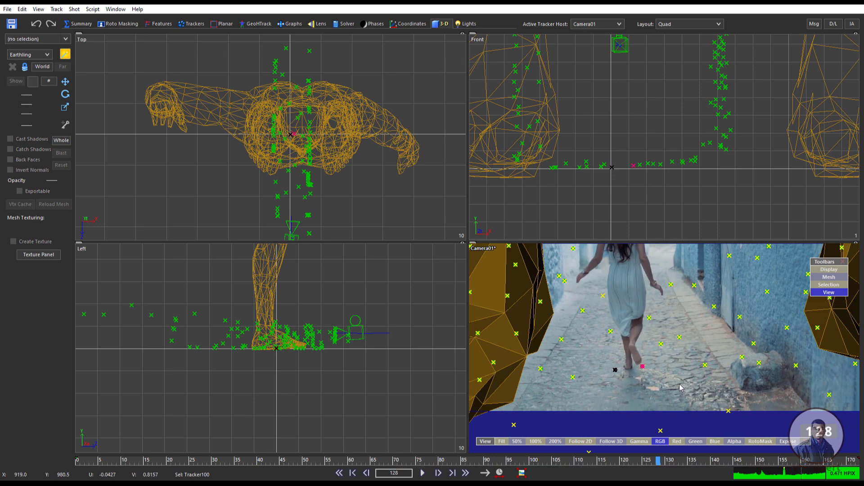
- Move the Earthling in the Front view to about X 0.97, Y -0.11, centred between the black and pink ground trackers
{"action": "scroll", "coordinate": [303, 139], "scroll_direction": "up", "scroll_amount": 3}
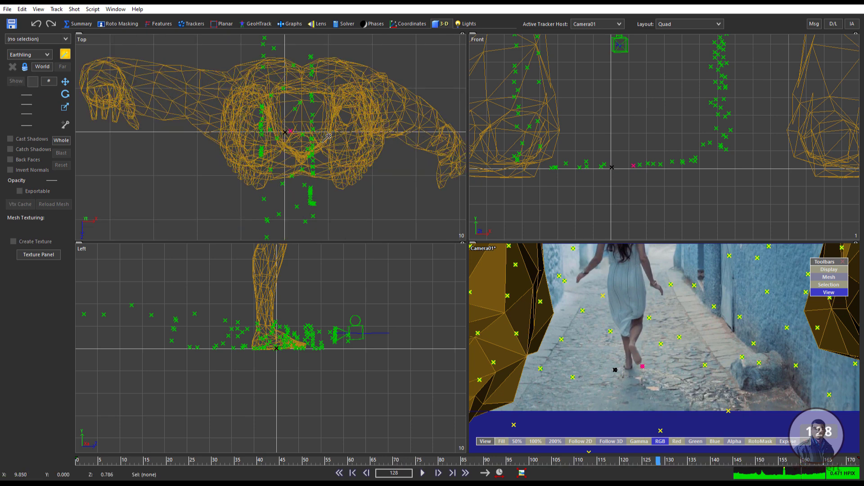
{"action": "scroll", "coordinate": [614, 170], "scroll_direction": "down", "scroll_amount": 5}
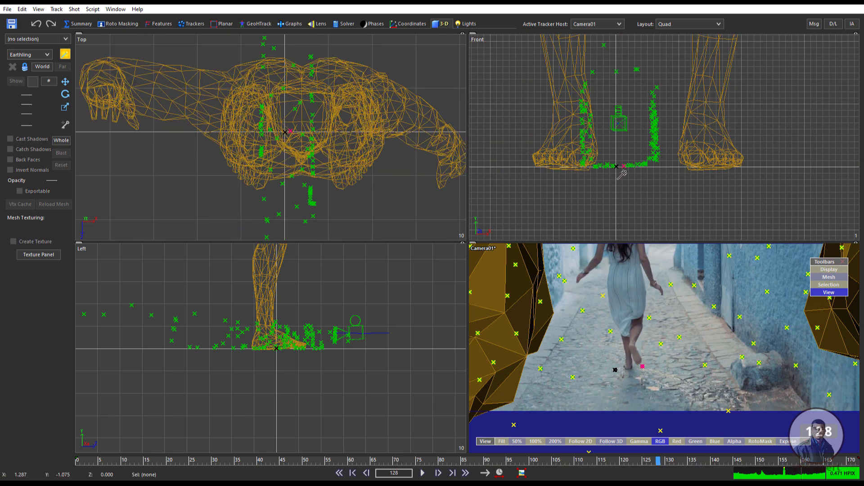
{"action": "scroll", "coordinate": [626, 185], "scroll_direction": "up", "scroll_amount": 2}
{"action": "left_click", "coordinate": [65, 81]}
{"action": "left_click", "coordinate": [670, 166]}
{"action": "scroll", "coordinate": [700, 195], "scroll_direction": "up", "scroll_amount": 2}
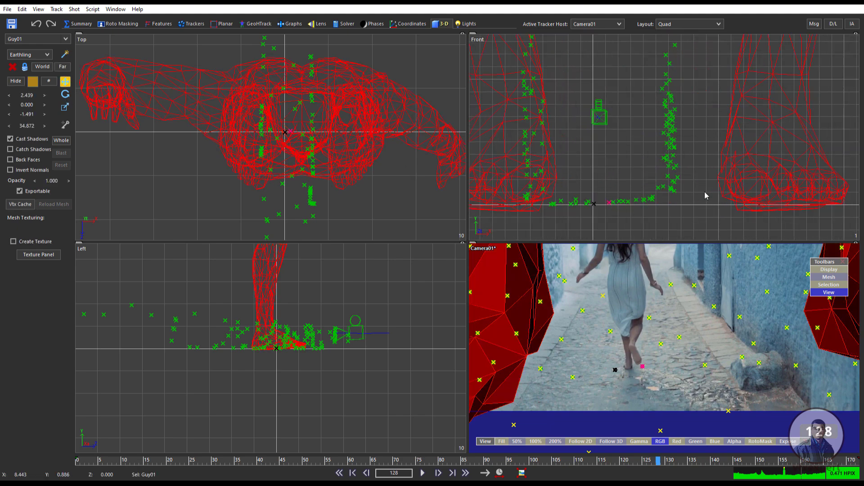
{"action": "scroll", "coordinate": [330, 373], "scroll_direction": "up", "scroll_amount": 4}
{"action": "scroll", "coordinate": [331, 374], "scroll_direction": "down", "scroll_amount": 5}
{"action": "scroll", "coordinate": [613, 376], "scroll_direction": "down", "scroll_amount": 2}
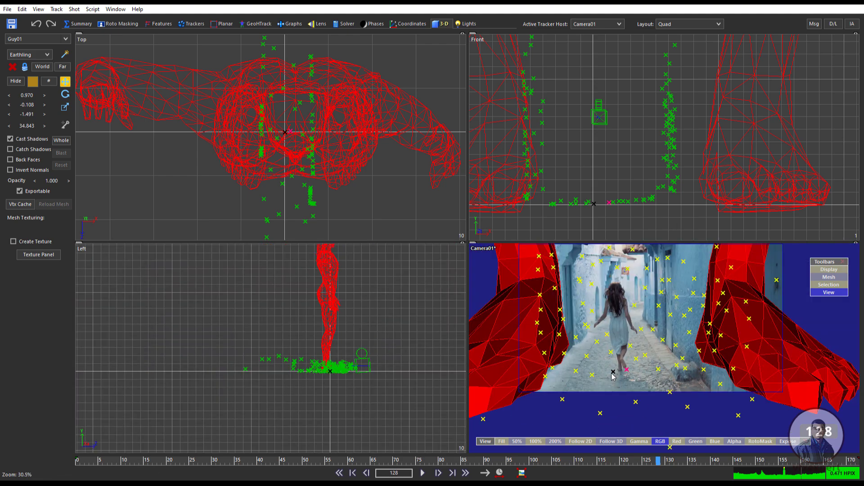
{"action": "scroll", "coordinate": [613, 376], "scroll_direction": "down", "scroll_amount": 3}
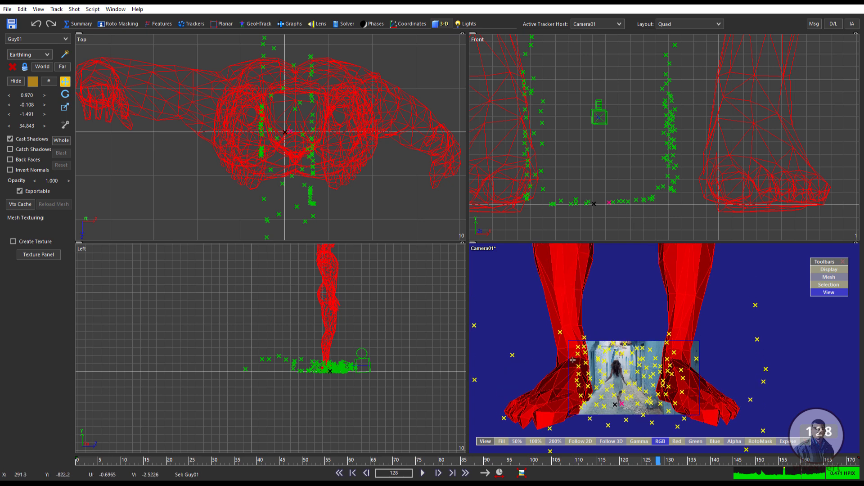
{"action": "scroll", "coordinate": [622, 383], "scroll_direction": "up", "scroll_amount": 4}
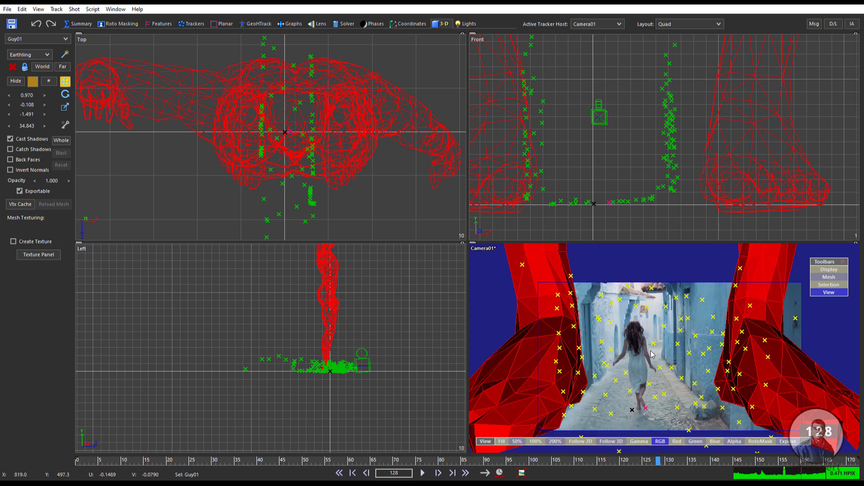
- Scale the whole scene down slightly in the Top view with whole-scene mode on
{"action": "left_click", "coordinate": [65, 108]}
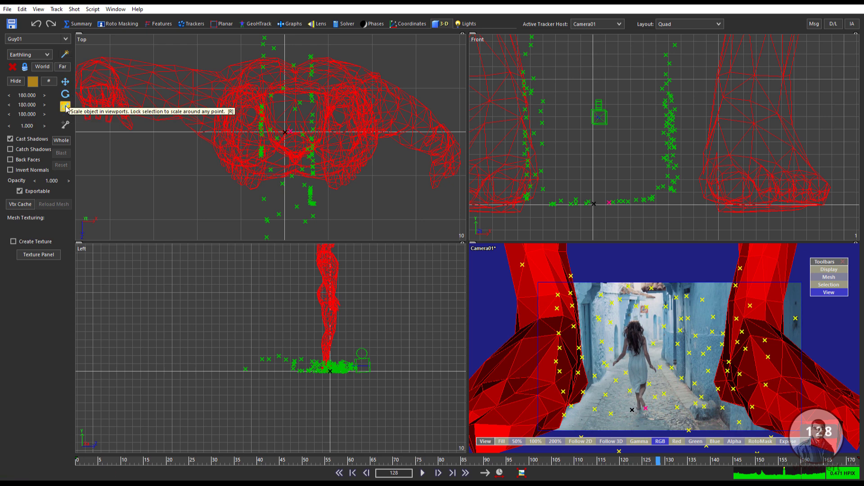
{"action": "left_click", "coordinate": [59, 142]}
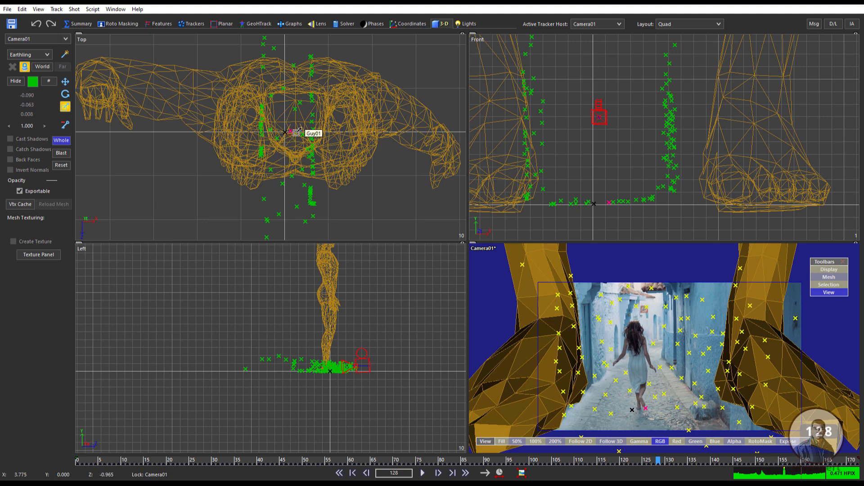
{"action": "mouse_move", "coordinate": [297, 133]}
{"action": "left_mouse_down"}
{"action": "mouse_move", "coordinate": [305, 118]}
{"action": "mouse_move", "coordinate": [296, 138]}
{"action": "left_mouse_up"}
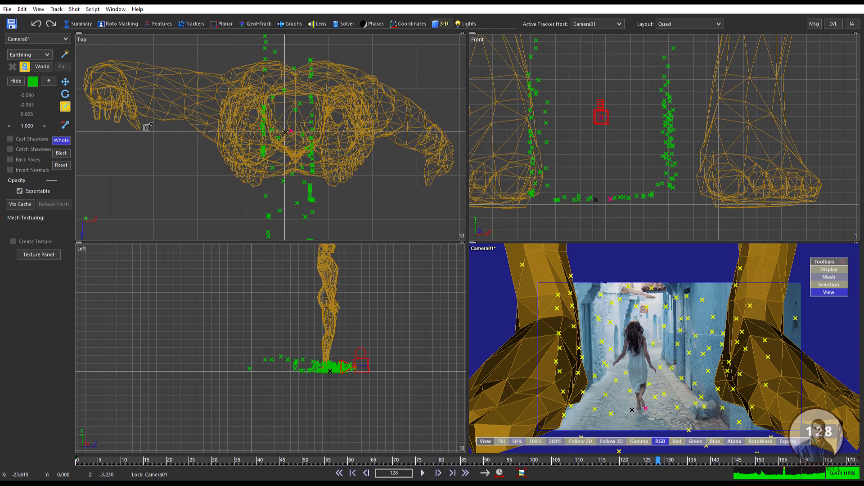
- Turn off whole-scene mode and reset the Earthling's scale to 180 on all three axes
{"action": "left_click", "coordinate": [61, 139]}
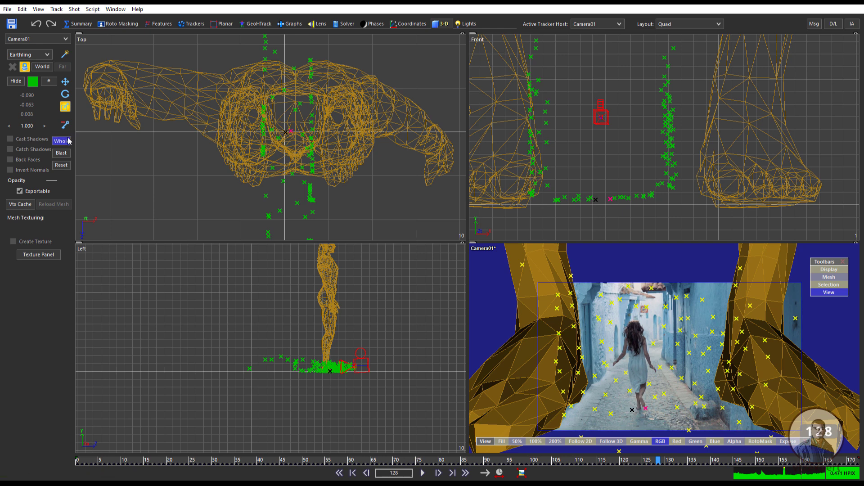
{"action": "left_click", "coordinate": [220, 101]}
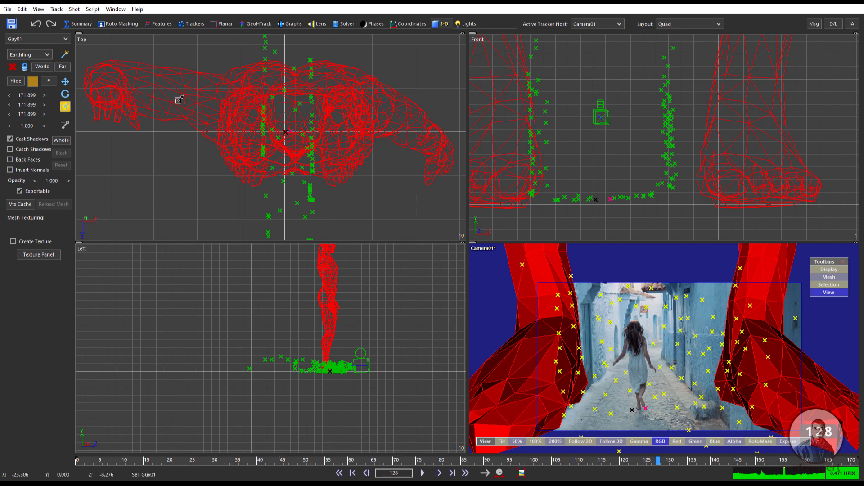
{"action": "double_click", "coordinate": [28, 96]}
{"action": "type", "text": "1"}
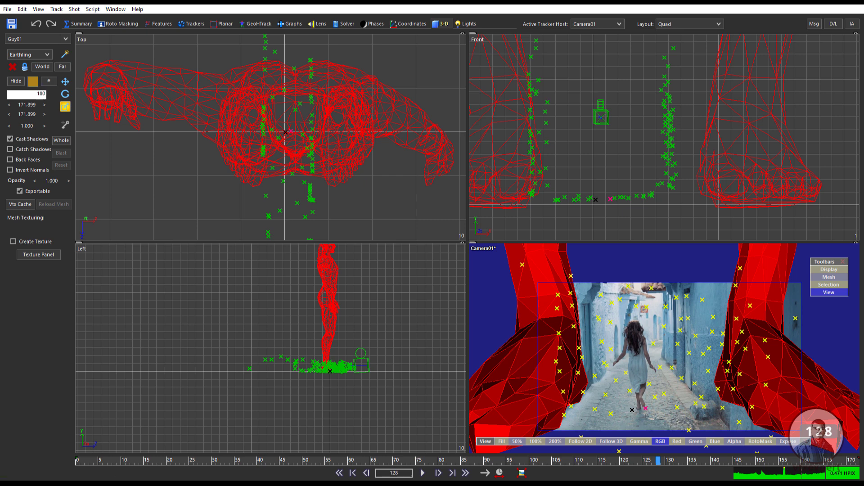
{"action": "type", "text": "80"}
{"action": "key", "text": "Tab"}
{"action": "type", "text": "180"}
{"action": "key", "text": "Tab"}
{"action": "type", "text": "180"}
{"action": "key", "text": "Return"}
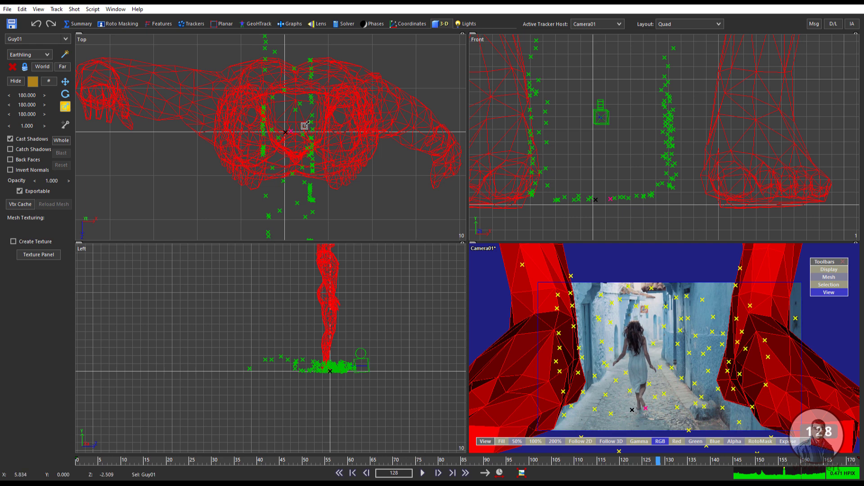
{"action": "scroll", "coordinate": [315, 148], "scroll_direction": "down", "scroll_amount": 2}
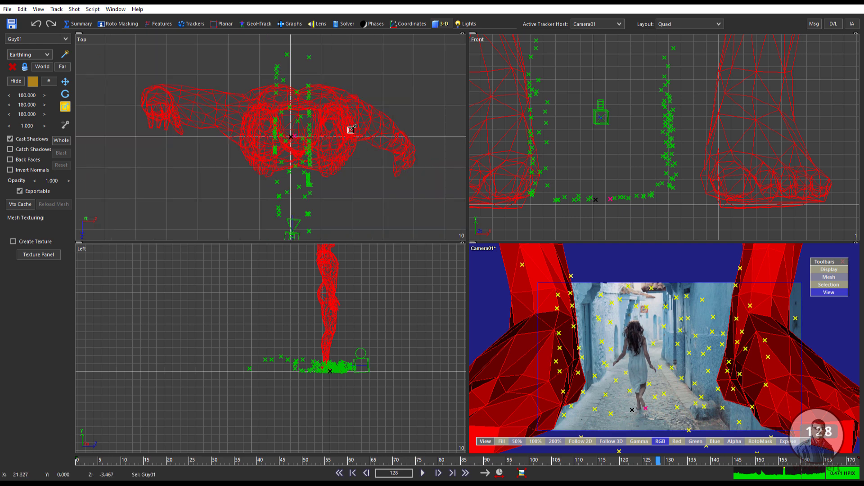
- Turn off Whole affects meshes for the 3-D views so the Earthling keeps its size during whole-scene transforms
{"action": "scroll", "coordinate": [351, 133], "scroll_direction": "up", "scroll_amount": 2}
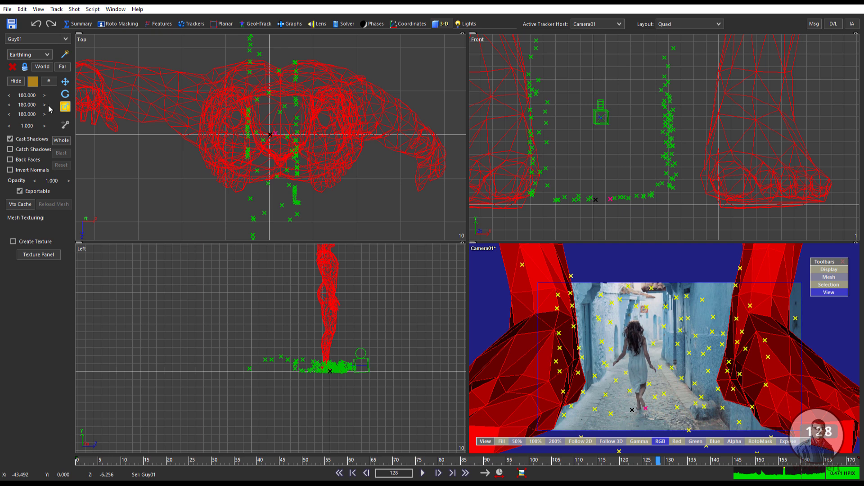
{"action": "right_click", "coordinate": [342, 95]}
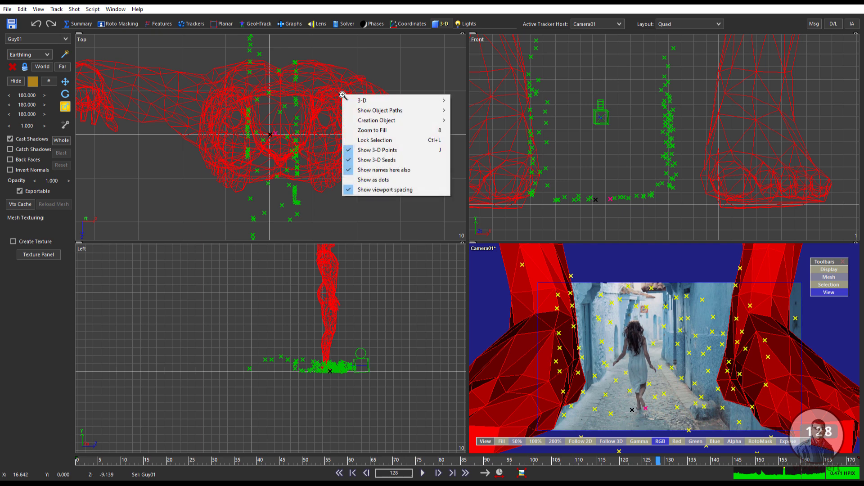
{"action": "mouse_move", "coordinate": [382, 99]}
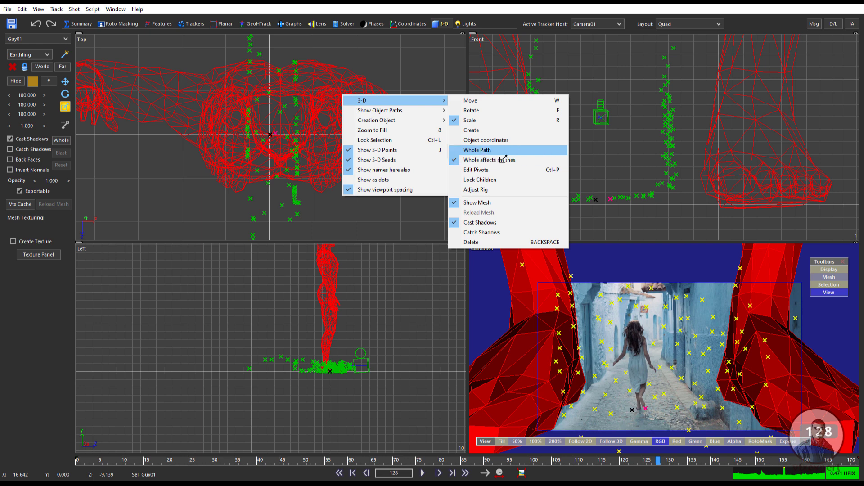
{"action": "left_click", "coordinate": [484, 160]}
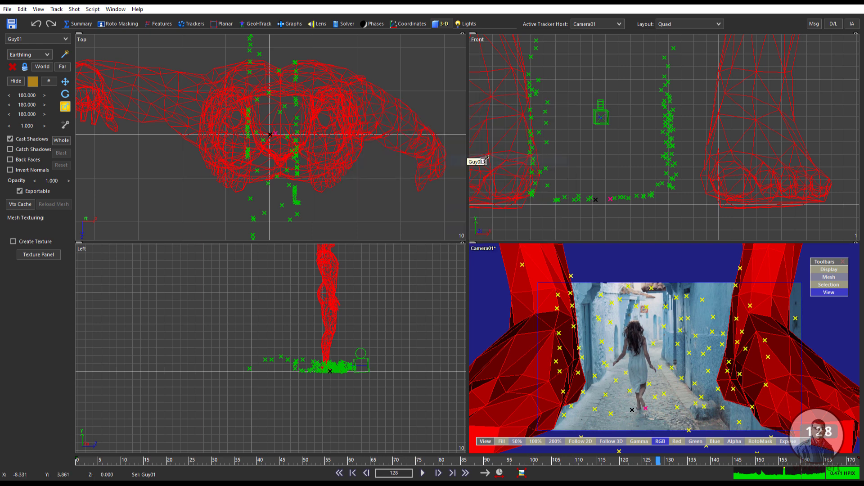
{"action": "right_click", "coordinate": [335, 92]}
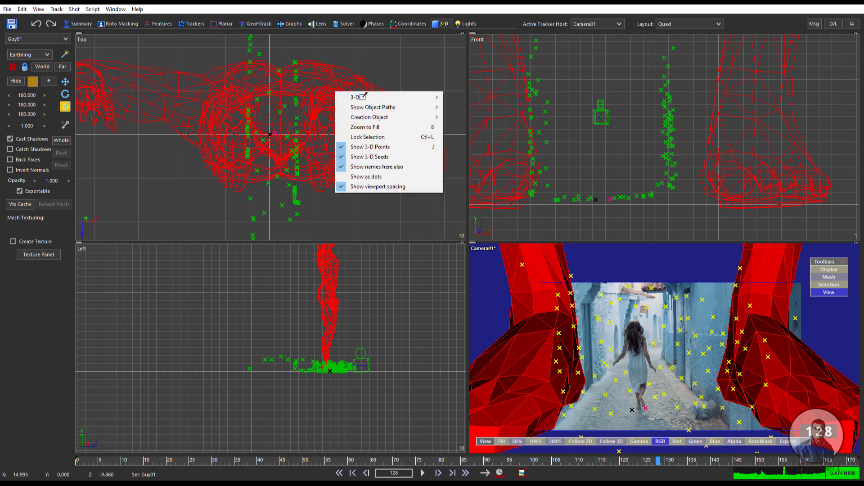
{"action": "mouse_move", "coordinate": [363, 96]}
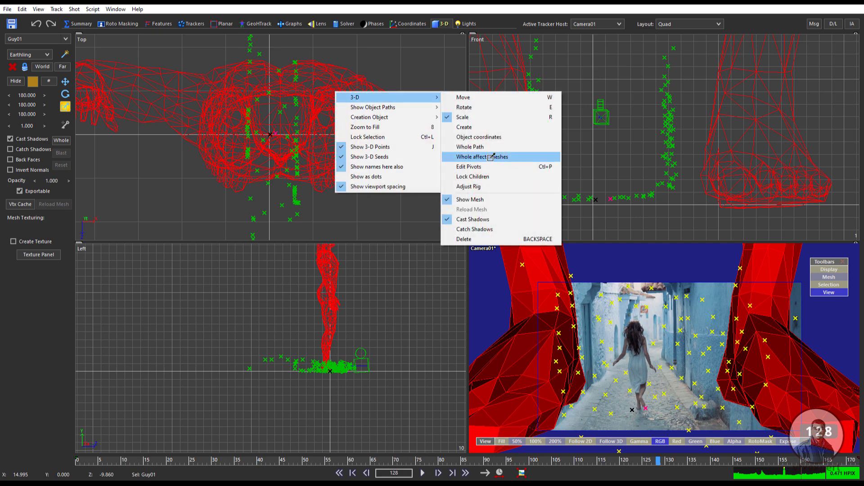
{"action": "left_click", "coordinate": [325, 109]}
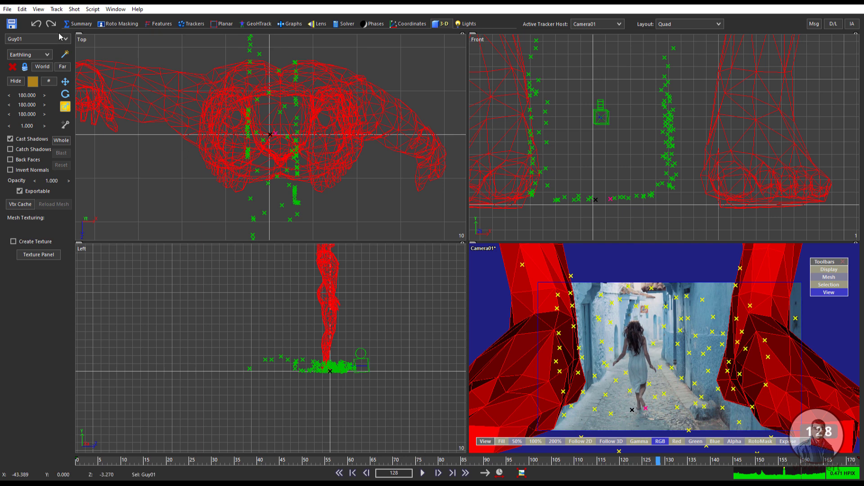
- Turn on whole-scene mode and scale the whole scene up strongly in the Top view around the Earthling
{"action": "left_click", "coordinate": [62, 142]}
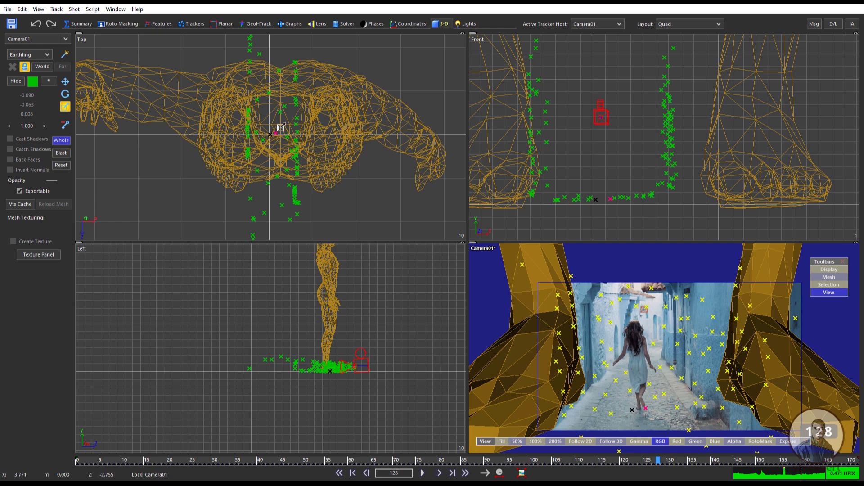
{"action": "left_click_drag", "start_coordinate": [282, 134], "coordinate": [291, 99]}
{"action": "scroll", "coordinate": [321, 151], "scroll_direction": "down", "scroll_amount": 8}
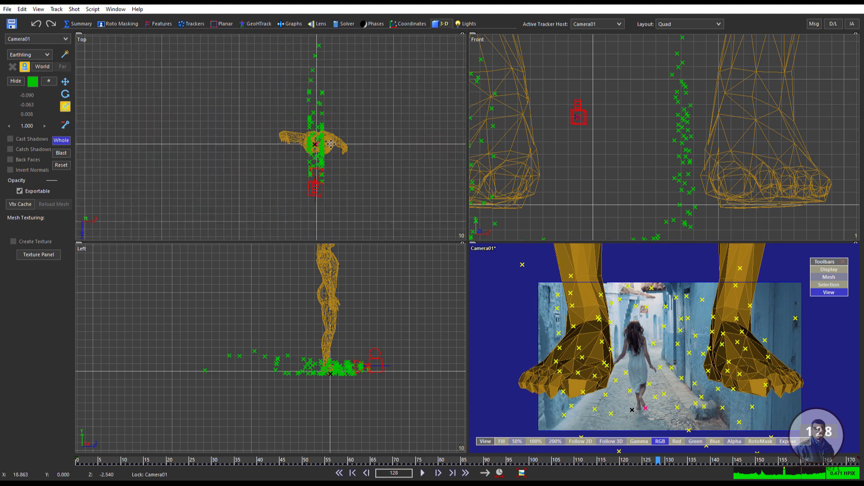
{"action": "scroll", "coordinate": [318, 160], "scroll_direction": "up", "scroll_amount": 3}
{"action": "left_click_drag", "start_coordinate": [319, 146], "coordinate": [342, 39]}
{"action": "scroll", "coordinate": [635, 115], "scroll_direction": "down", "scroll_amount": 5}
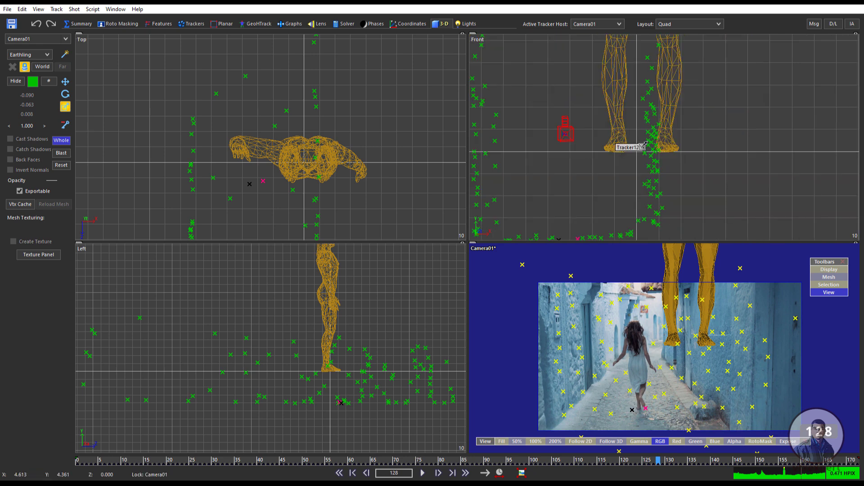
- Move the whole scene until the ground trackers meet the Earthling's feet, with the camera at about X -5.09, Y 47.27, Z 228.41
{"action": "scroll", "coordinate": [657, 156], "scroll_direction": "down", "scroll_amount": 3}
{"action": "left_click", "coordinate": [65, 82]}
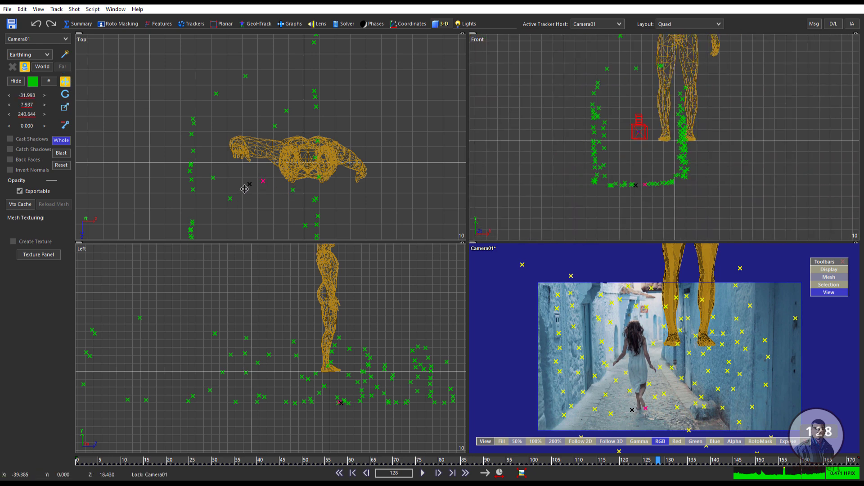
{"action": "left_click_drag", "start_coordinate": [263, 186], "coordinate": [305, 167]}
{"action": "left_click_drag", "start_coordinate": [688, 141], "coordinate": [689, 97]}
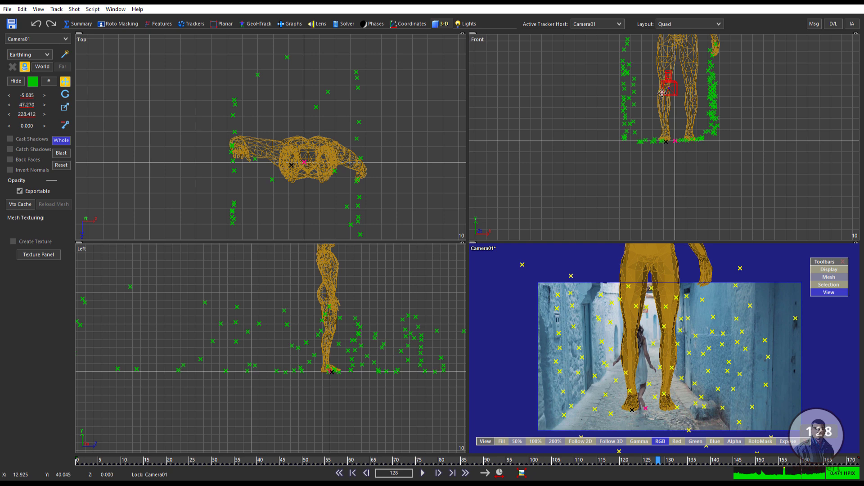
- Scale the whole scene up further and move its ground trackers back to the Earthling's feet, camera at about X -10.45, Y 105.66, Z 513.78
{"action": "scroll", "coordinate": [639, 345], "scroll_direction": "up", "scroll_amount": 2}
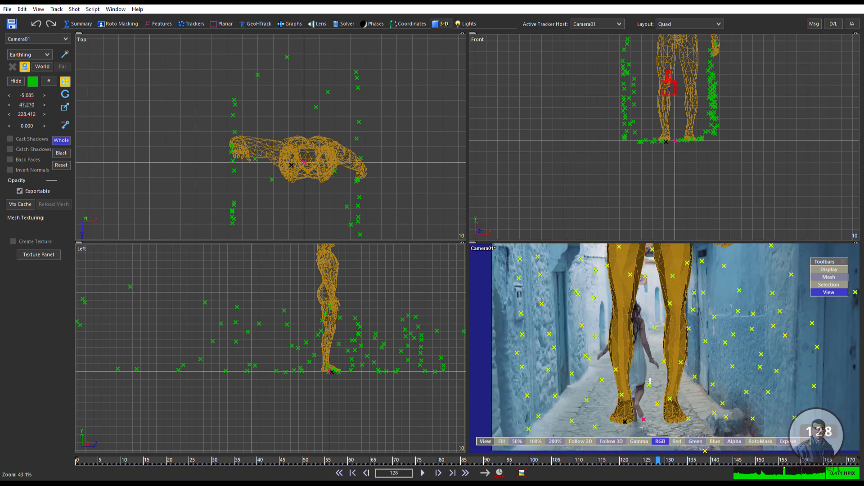
{"action": "scroll", "coordinate": [638, 353], "scroll_direction": "down", "scroll_amount": 2}
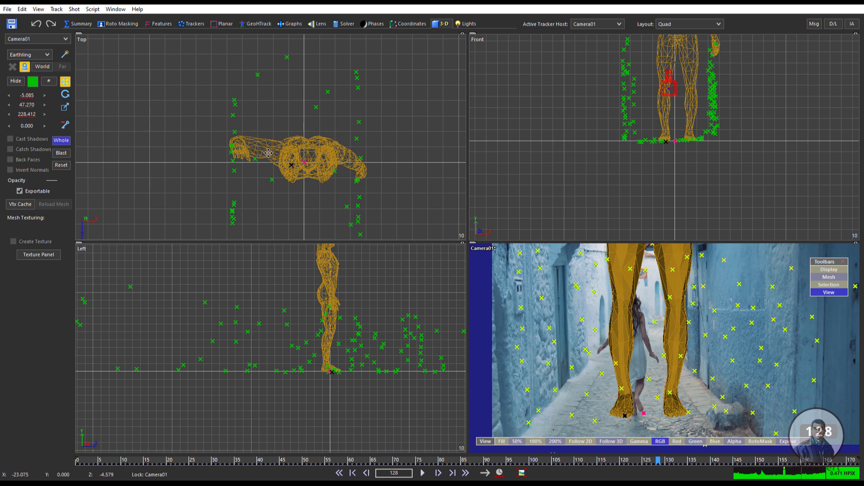
{"action": "left_click", "coordinate": [66, 107]}
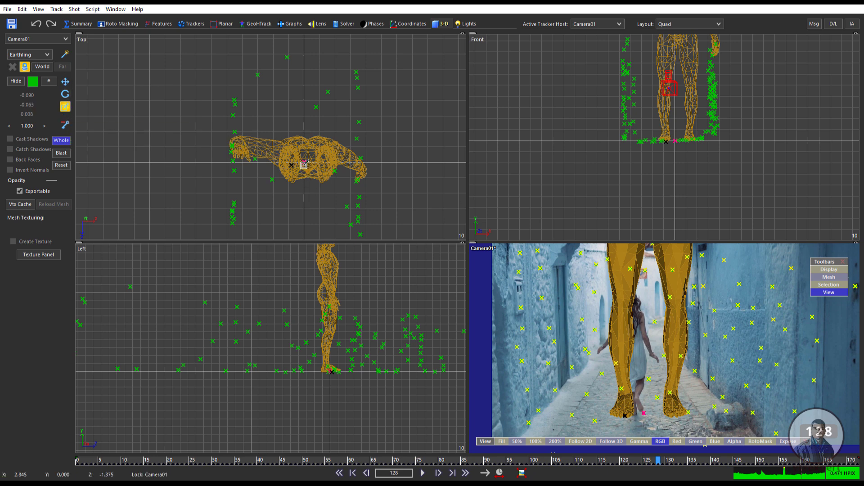
{"action": "left_click_drag", "start_coordinate": [299, 163], "coordinate": [328, 100]}
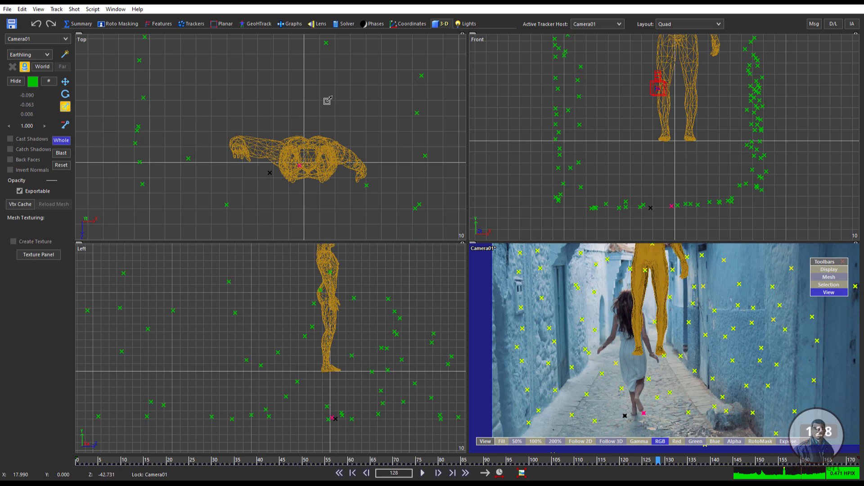
{"action": "left_click", "coordinate": [65, 81]}
{"action": "left_click_drag", "start_coordinate": [671, 185], "coordinate": [707, 114]}
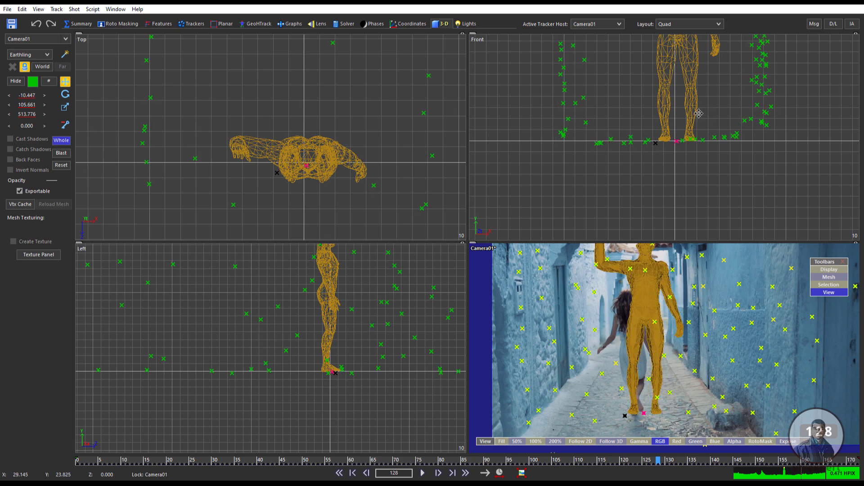
- Enlarge the whole scene once more and realign the pink tracker with the Earthling's feet, camera at about X -18.17, Y 175.00, Z 847.71
{"action": "left_click", "coordinate": [65, 107]}
{"action": "left_click_drag", "start_coordinate": [322, 166], "coordinate": [329, 130]}
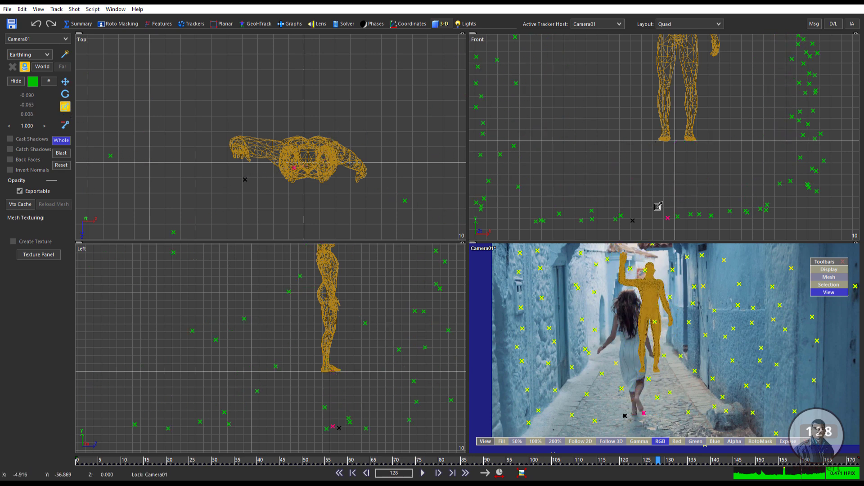
{"action": "left_click", "coordinate": [65, 81]}
{"action": "left_click_drag", "start_coordinate": [666, 216], "coordinate": [715, 137]}
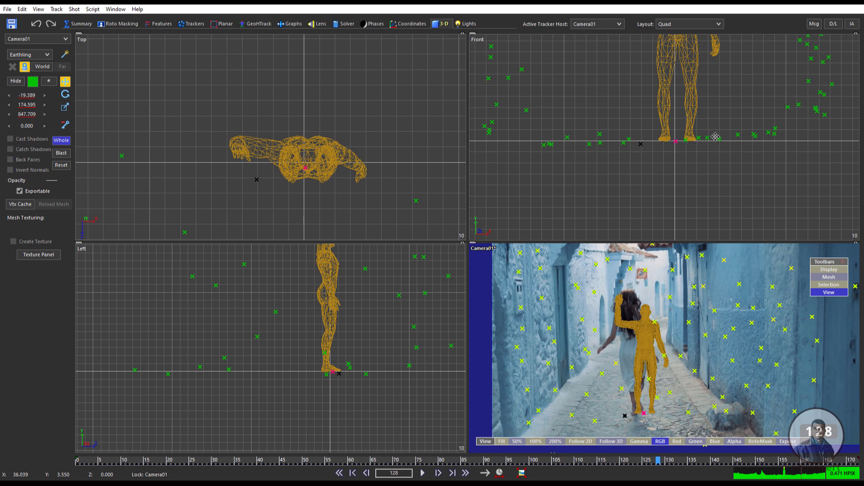
{"action": "left_click_drag", "start_coordinate": [716, 136], "coordinate": [716, 136]}
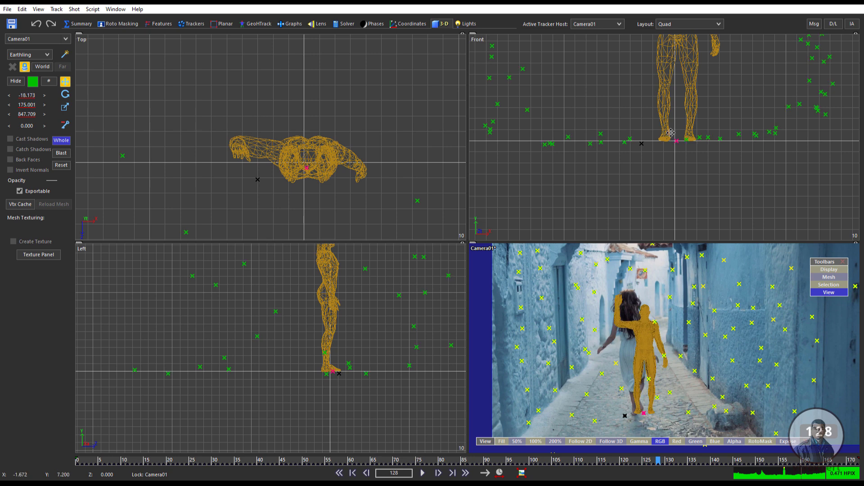
- Scale the whole scene down slightly in the Top view and move its ground trackers back to floor level in the Front view
{"action": "scroll", "coordinate": [716, 136], "scroll_direction": "down", "scroll_amount": 2}
{"action": "scroll", "coordinate": [702, 359], "scroll_direction": "up", "scroll_amount": 5}
{"action": "scroll", "coordinate": [703, 359], "scroll_direction": "down", "scroll_amount": 5}
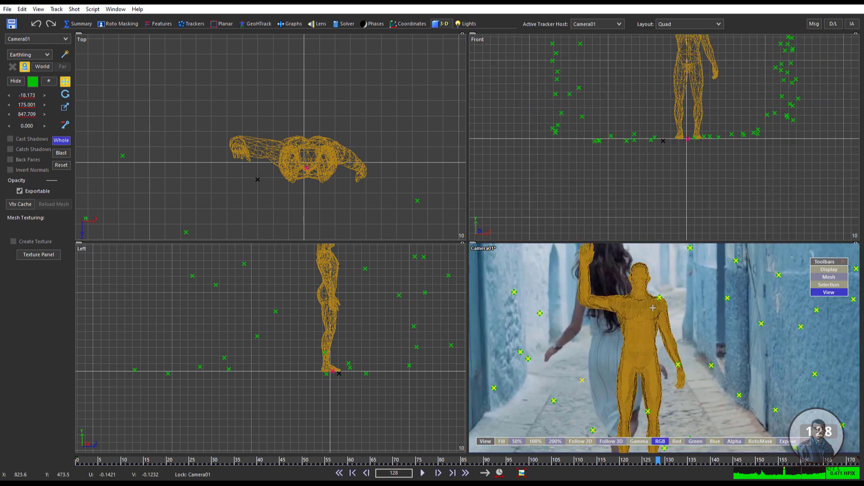
{"action": "left_click", "coordinate": [65, 107]}
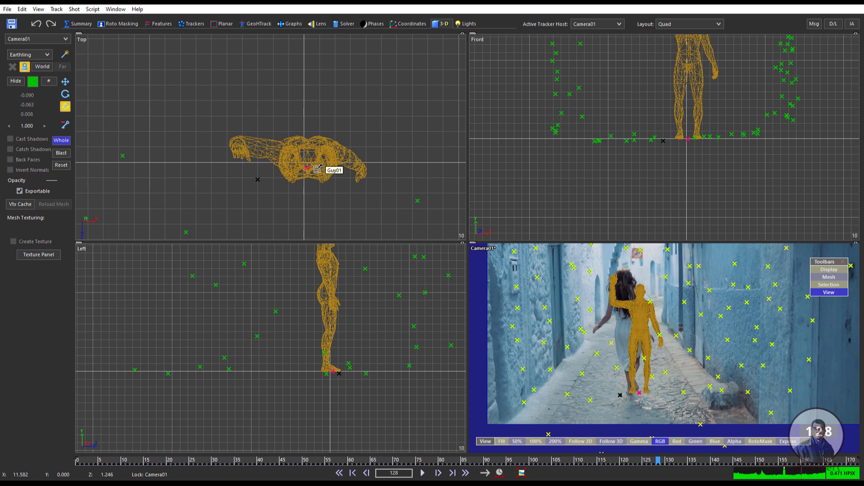
{"action": "left_click_drag", "start_coordinate": [322, 163], "coordinate": [322, 186]}
{"action": "left_click", "coordinate": [65, 82]}
{"action": "left_click_drag", "start_coordinate": [744, 160], "coordinate": [741, 150]}
- Fine-tune the whole scene's scale and its position under the Earthling, with the camera at about X -15.86, Y 153.52, Z 727.18
{"action": "left_click", "coordinate": [65, 107]}
{"action": "left_click_drag", "start_coordinate": [697, 133], "coordinate": [694, 123]}
{"action": "left_click", "coordinate": [65, 81]}
{"action": "left_click_drag", "start_coordinate": [346, 352], "coordinate": [401, 352]}
{"action": "scroll", "coordinate": [342, 178], "scroll_direction": "down", "scroll_amount": 2}
{"action": "left_click_drag", "start_coordinate": [364, 181], "coordinate": [368, 176]}
- Examine the Earthling's height and foot placement against the woman in the camera view
{"action": "scroll", "coordinate": [687, 344], "scroll_direction": "up", "scroll_amount": 4}
{"action": "scroll", "coordinate": [681, 341], "scroll_direction": "down", "scroll_amount": 4}
{"action": "middle_click_drag", "start_coordinate": [655, 331], "coordinate": [668, 350]}
{"action": "scroll", "coordinate": [670, 354], "scroll_direction": "up", "scroll_amount": 1}
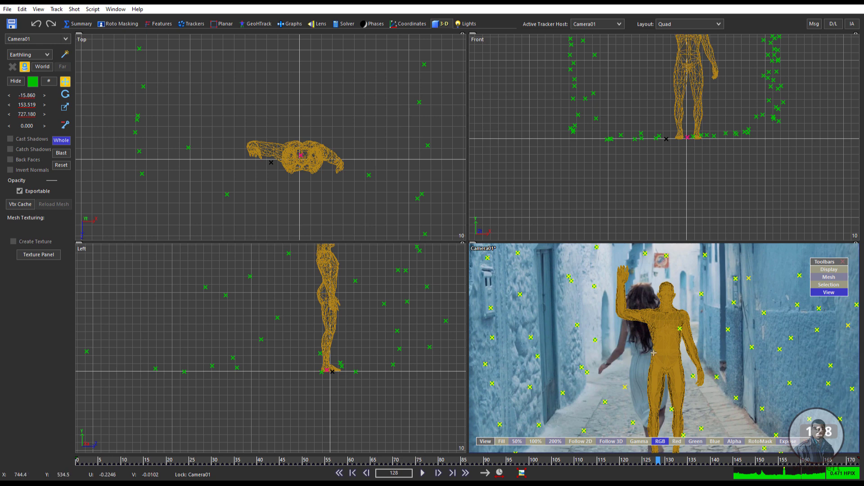
{"action": "scroll", "coordinate": [653, 352], "scroll_direction": "down", "scroll_amount": 3}
{"action": "middle_click_drag", "start_coordinate": [661, 364], "coordinate": [639, 353]}
{"action": "scroll", "coordinate": [641, 355], "scroll_direction": "up", "scroll_amount": 3}
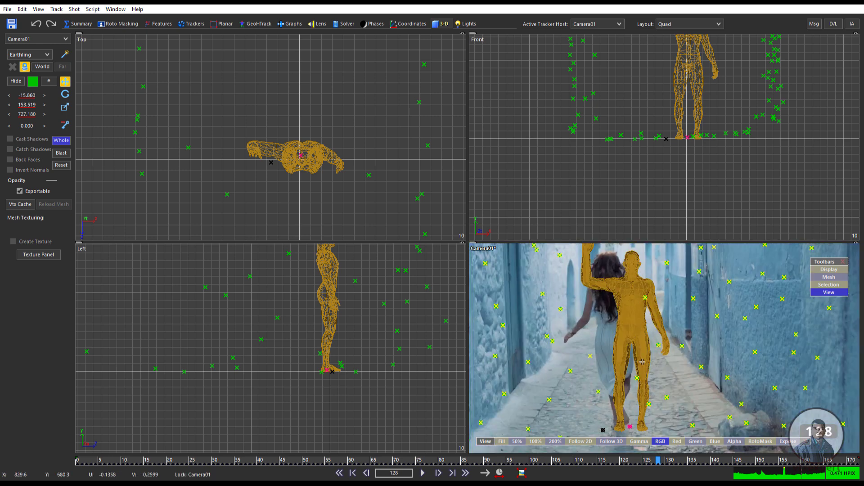
{"action": "scroll", "coordinate": [642, 361], "scroll_direction": "down", "scroll_amount": 3}
{"action": "scroll", "coordinate": [665, 358], "scroll_direction": "up", "scroll_amount": 2}
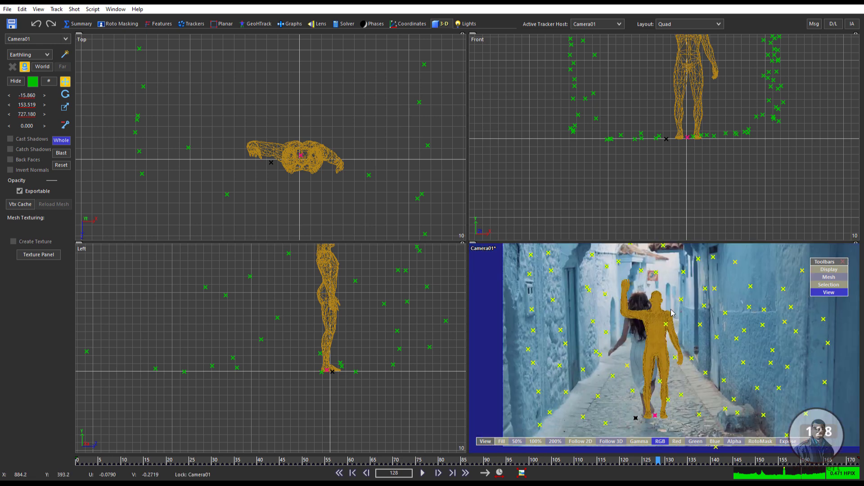
{"action": "scroll", "coordinate": [651, 344], "scroll_direction": "down", "scroll_amount": 3}
{"action": "scroll", "coordinate": [639, 354], "scroll_direction": "up", "scroll_amount": 3}
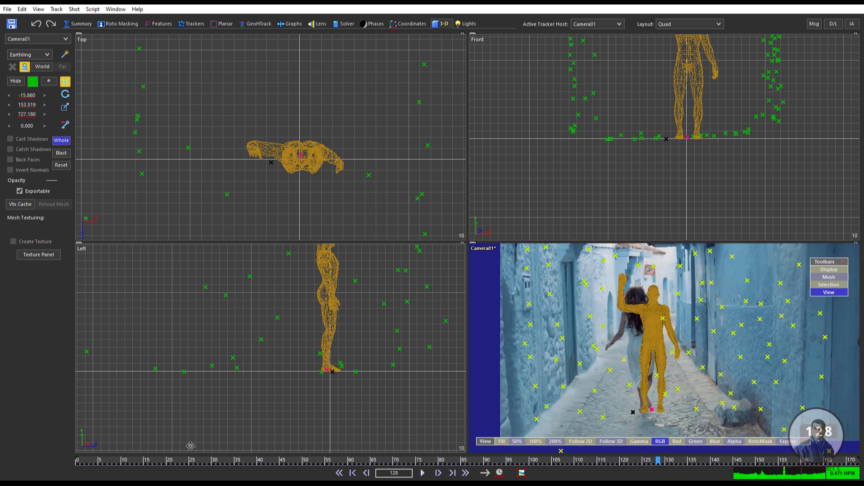
{"action": "mouse_move", "coordinate": [668, 461]}
{"action": "left_mouse_down"}
{"action": "mouse_move", "coordinate": [228, 429]}
{"action": "mouse_move", "coordinate": [676, 464]}
{"action": "mouse_move", "coordinate": [658, 465]}
{"action": "left_mouse_up"}
{"action": "scroll", "coordinate": [653, 411], "scroll_direction": "up", "scroll_amount": 3}
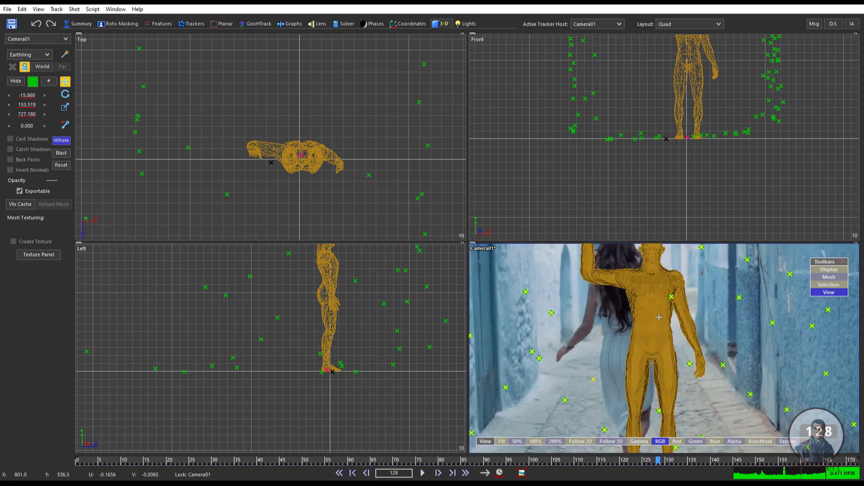
{"action": "scroll", "coordinate": [688, 387], "scroll_direction": "down", "scroll_amount": 2}
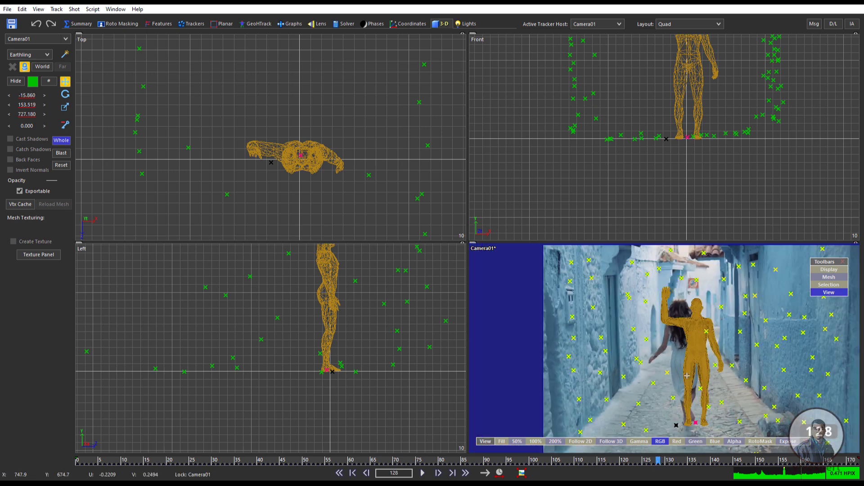
{"action": "scroll", "coordinate": [689, 373], "scroll_direction": "up", "scroll_amount": 1}
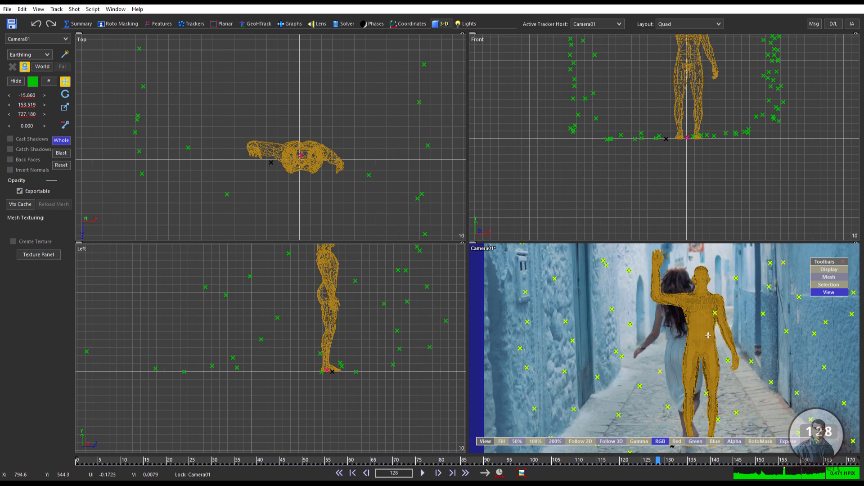
{"action": "scroll", "coordinate": [683, 357], "scroll_direction": "down", "scroll_amount": 2}
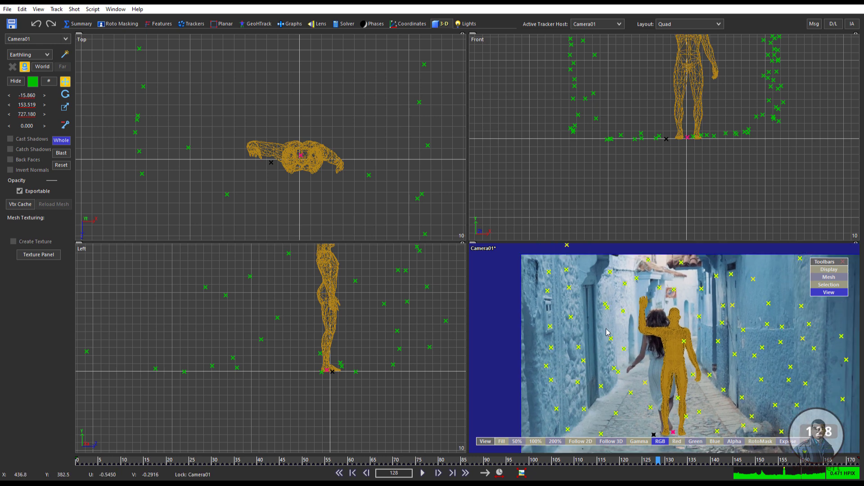
- Inspect the Earthling beside the woman in the Camera layout and return to the Quad layout
{"action": "left_click", "coordinate": [698, 24]}
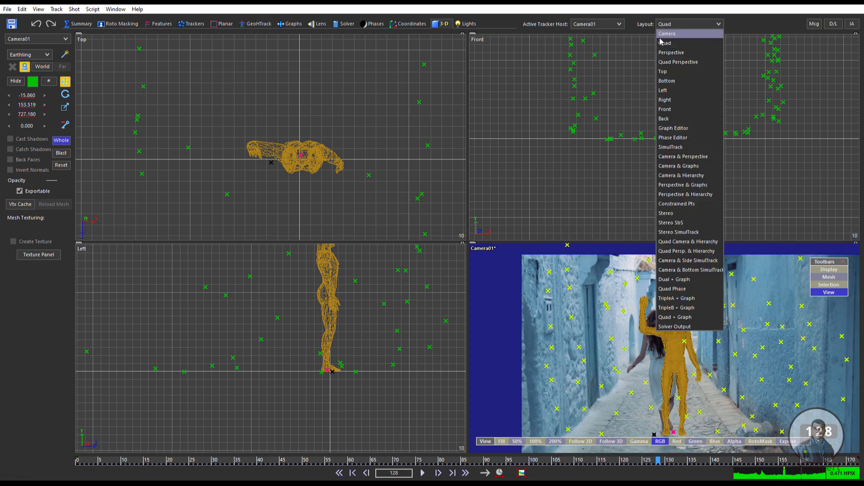
{"action": "left_click", "coordinate": [674, 37]}
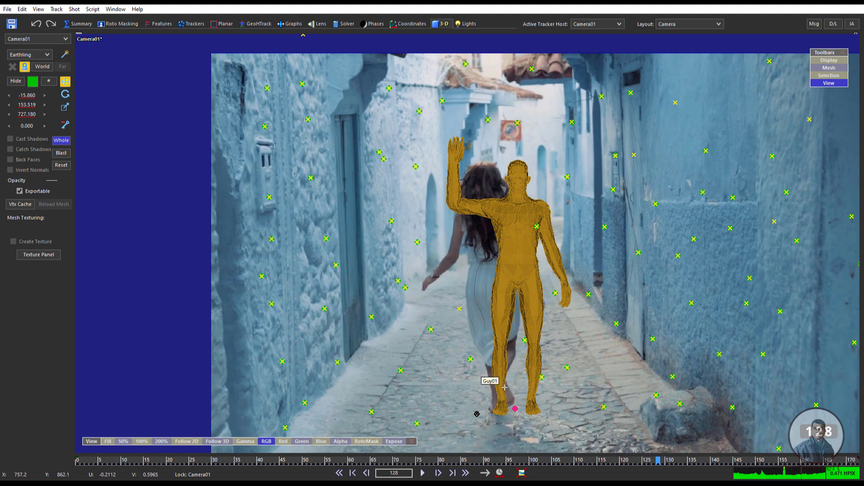
{"action": "left_click", "coordinate": [675, 25]}
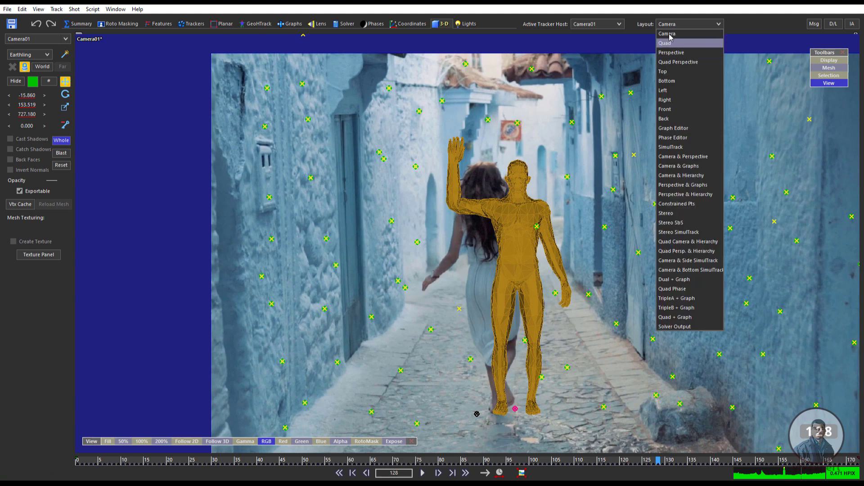
{"action": "left_click", "coordinate": [665, 43]}
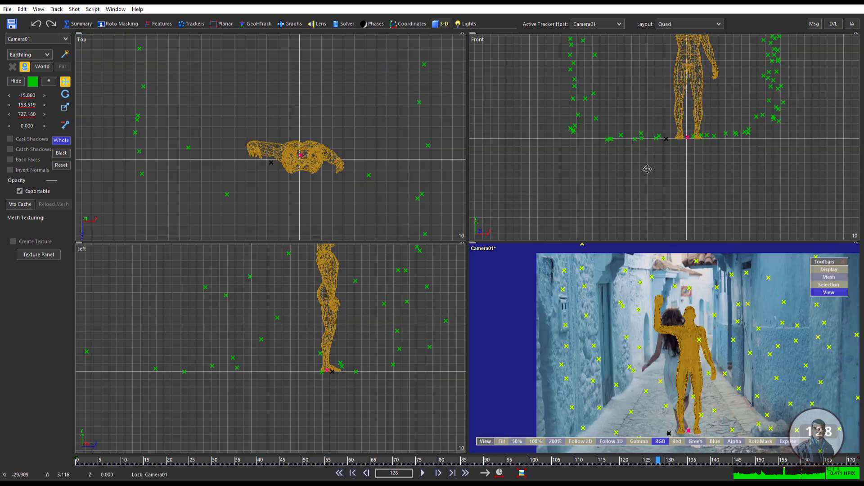
- Go to frame 132 and move the whole scene sideways in the Front view to camera X about 81.4, placing the Earthling beside the woman
{"action": "mouse_move", "coordinate": [668, 463]}
{"action": "left_mouse_down"}
{"action": "mouse_move", "coordinate": [721, 460]}
{"action": "mouse_move", "coordinate": [531, 453]}
{"action": "mouse_move", "coordinate": [674, 454]}
{"action": "left_mouse_up"}
{"action": "left_click_drag", "start_coordinate": [681, 116], "coordinate": [757, 117]}
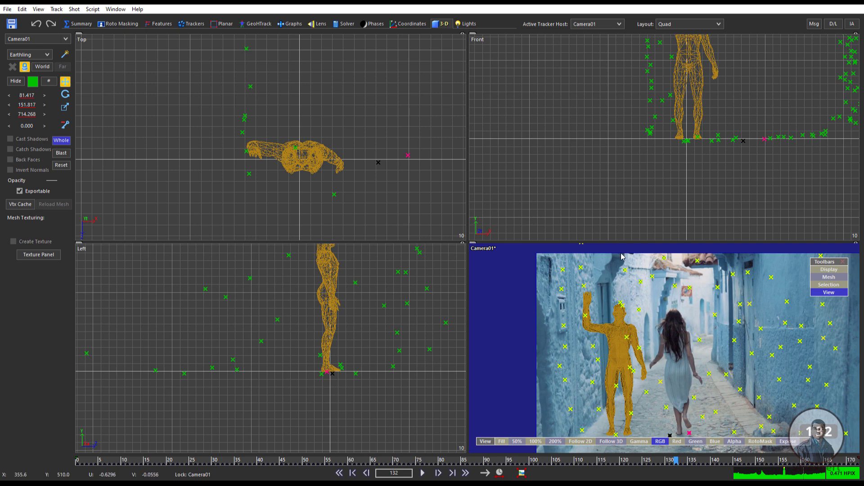
- Compare the figures in the Camera layout, undo the last sideways scene move, and return to the Quad layout
{"action": "left_click", "coordinate": [688, 24]}
{"action": "left_click", "coordinate": [674, 35]}
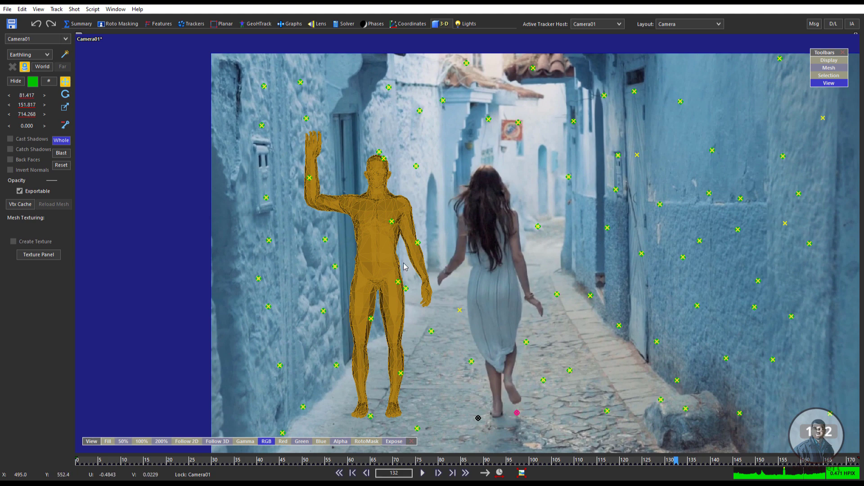
{"action": "key", "text": "ctrl+z"}
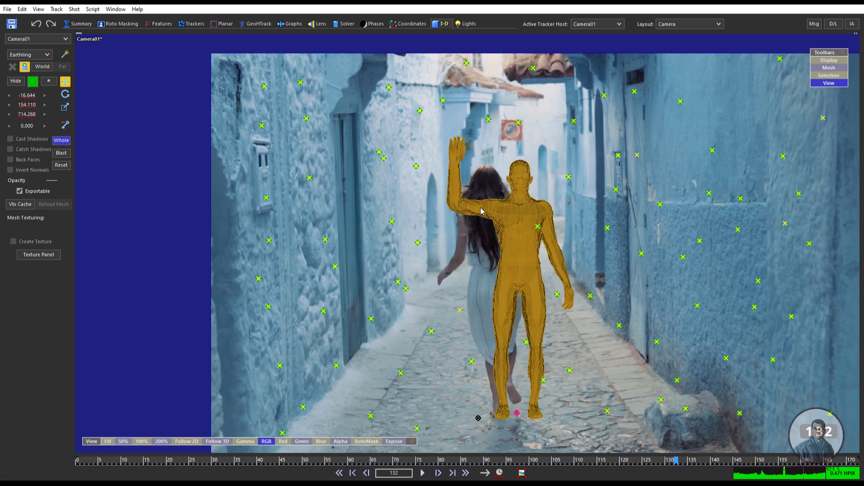
{"action": "left_click", "coordinate": [707, 25]}
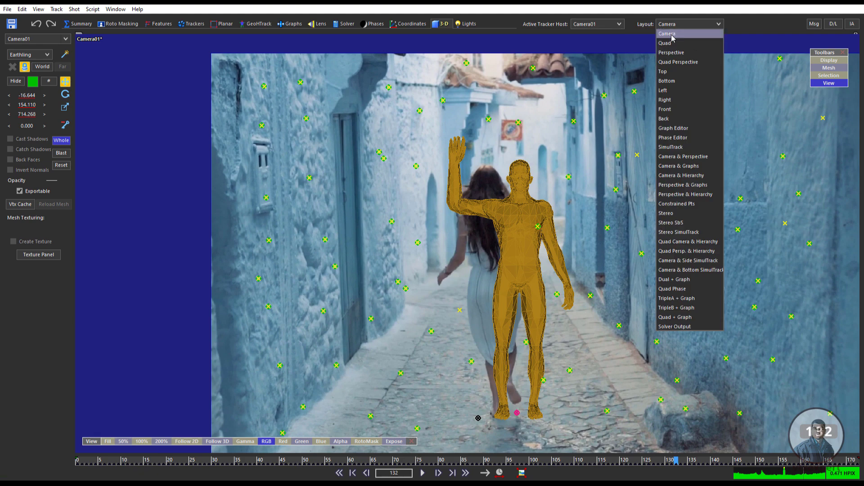
{"action": "left_click", "coordinate": [665, 43]}
{"action": "scroll", "coordinate": [554, 307], "scroll_direction": "down", "scroll_amount": 3}
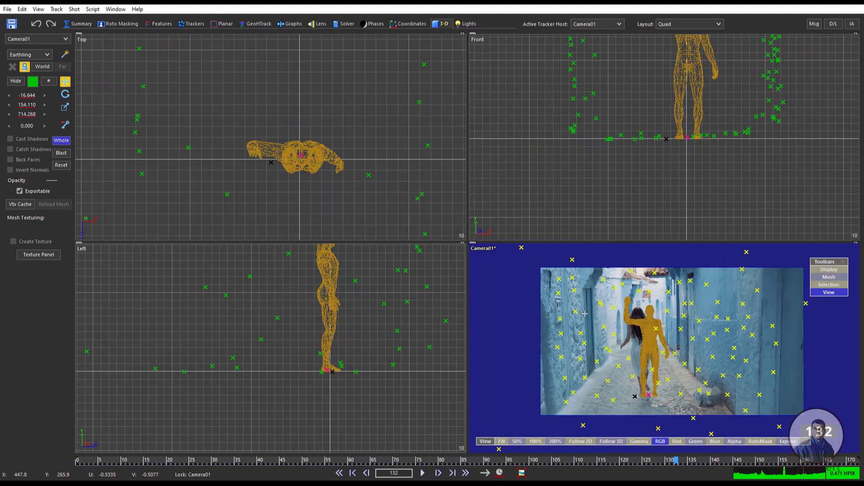
{"action": "middle_click_drag", "start_coordinate": [632, 334], "coordinate": [603, 328]}
{"action": "scroll", "coordinate": [602, 327], "scroll_direction": "up", "scroll_amount": 3}
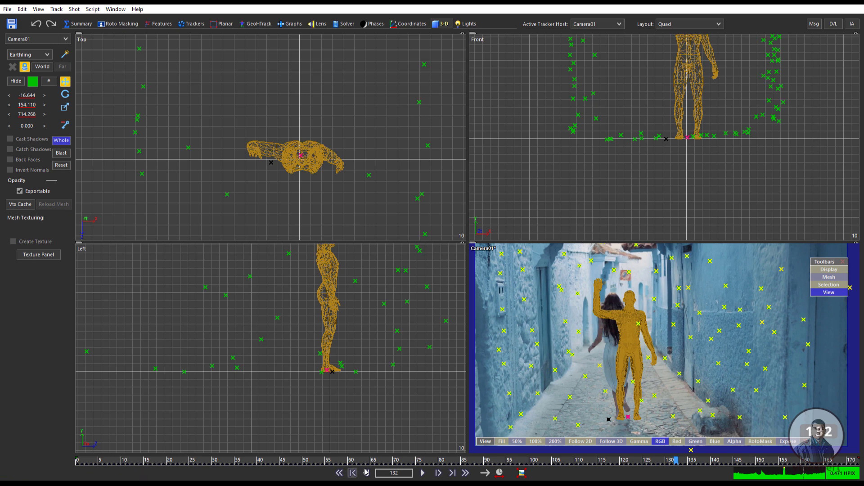
- Play the shot and scrub to frame 146 to check the Earthling against the woman
{"action": "left_click", "coordinate": [422, 472]}
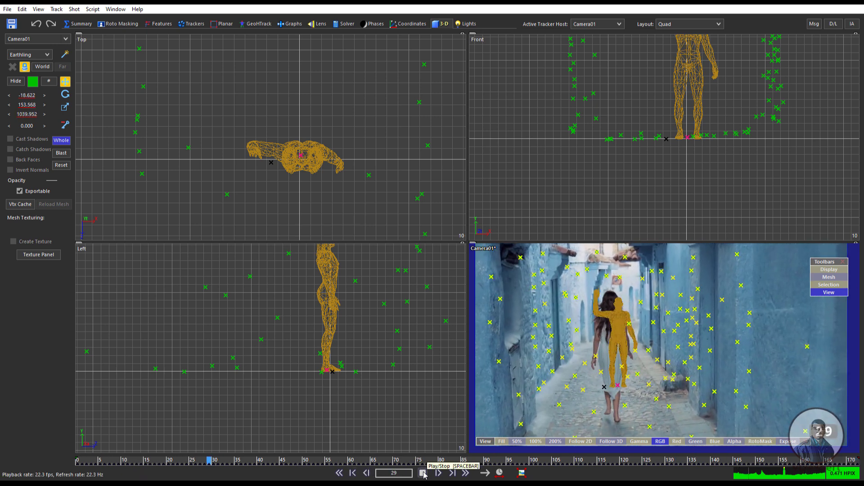
{"action": "left_click", "coordinate": [423, 473]}
{"action": "left_click_drag", "start_coordinate": [576, 460], "coordinate": [739, 453]}
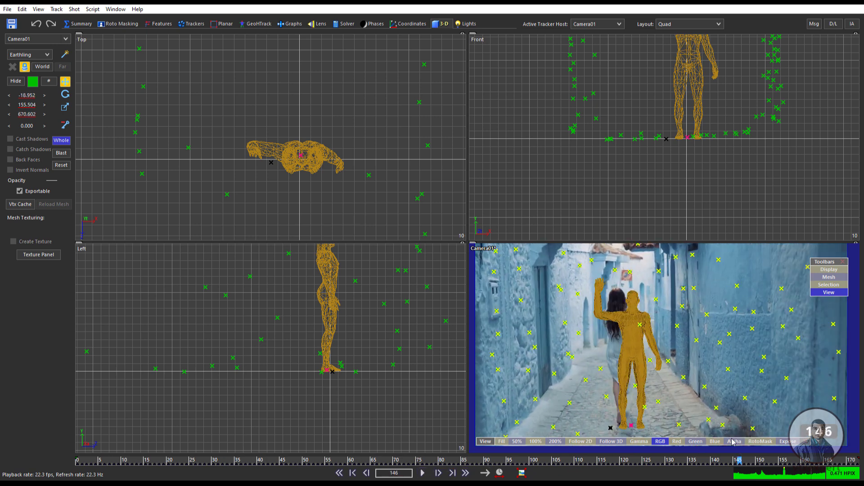
- Try re-solving the scene in Refine mode without any tracker constraints, and revert the solve
{"action": "left_click", "coordinate": [347, 25]}
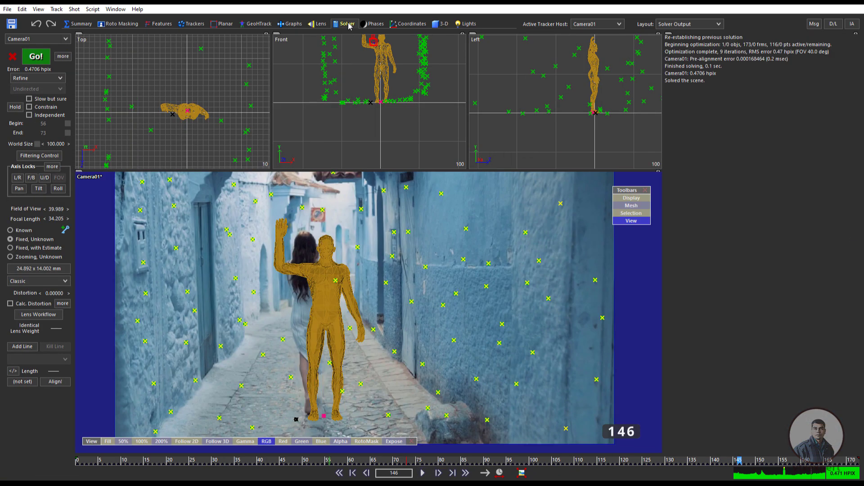
{"action": "left_click", "coordinate": [44, 58]}
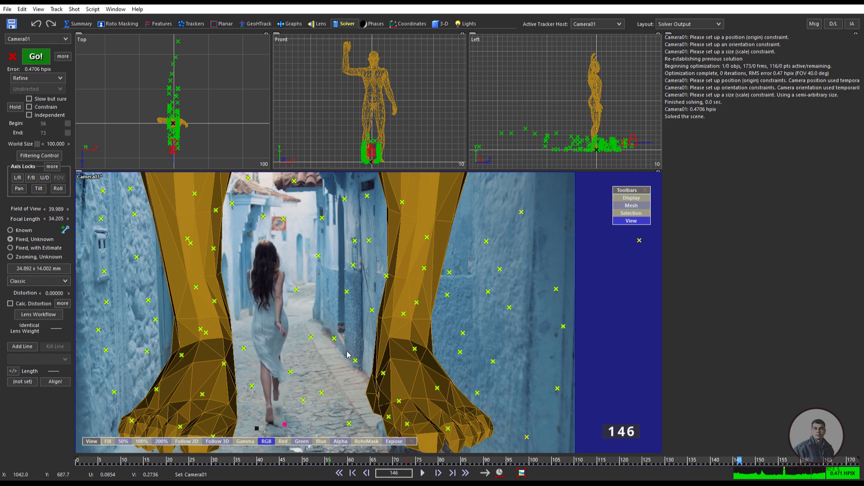
{"action": "key", "text": "ctrl+y"}
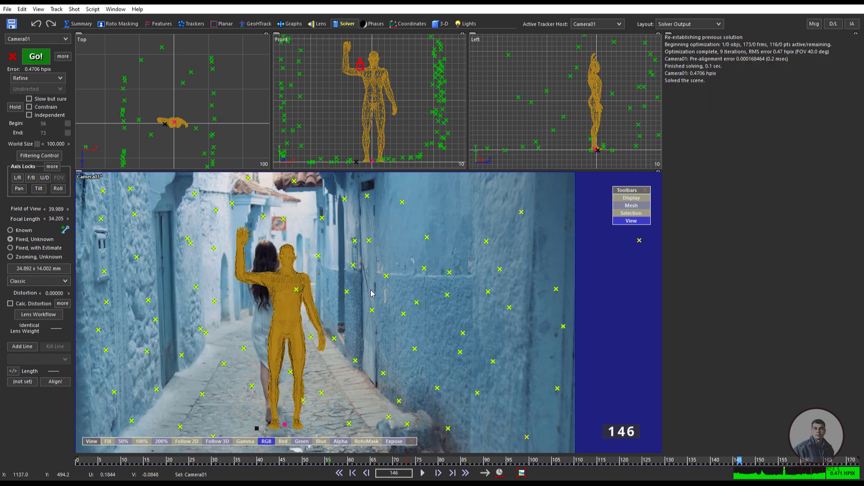
- Select six trackers spread across the street floor and walls, four at frame 71 and two more at frame 113
{"action": "middle_click_drag", "start_coordinate": [322, 324], "coordinate": [414, 316]}
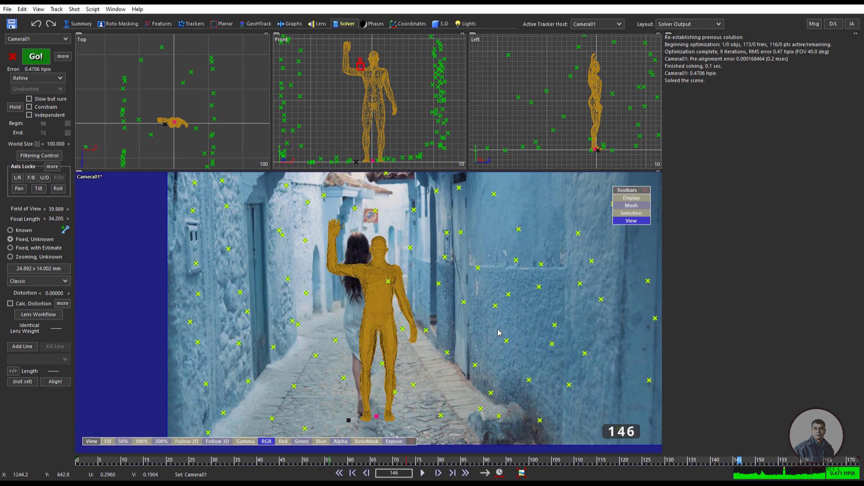
{"action": "middle_click_drag", "start_coordinate": [416, 355], "coordinate": [428, 345]}
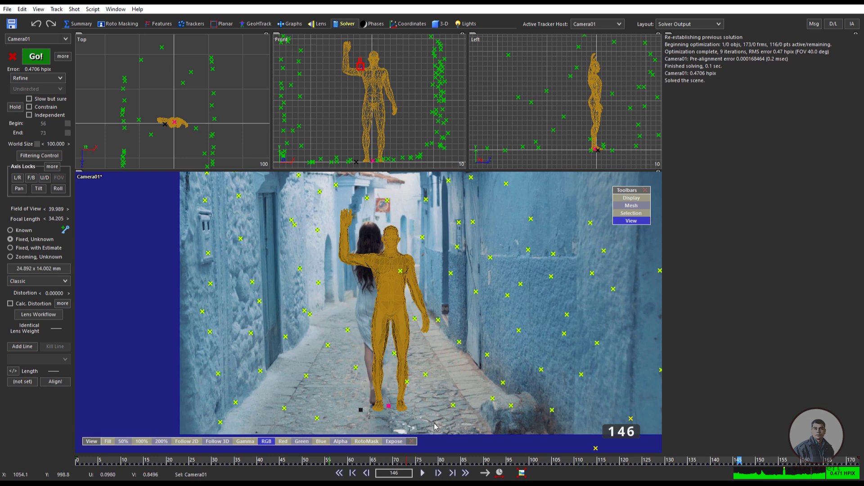
{"action": "left_click_drag", "start_coordinate": [495, 461], "coordinate": [400, 461]}
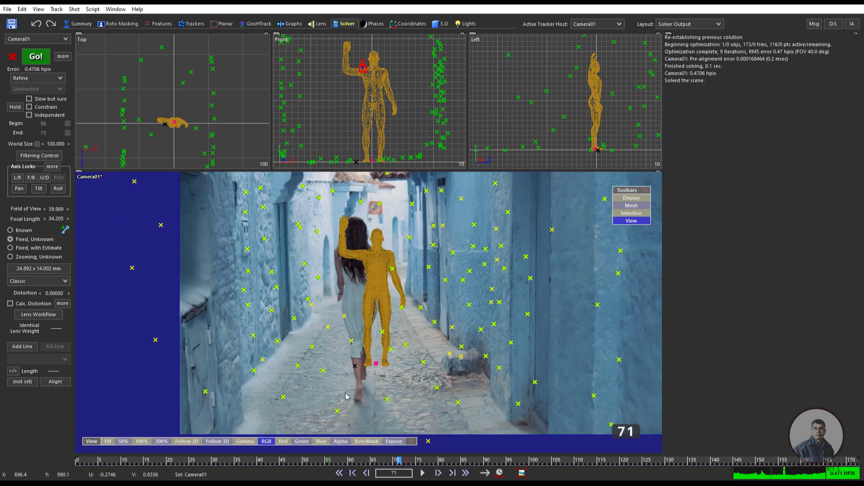
{"action": "left_click", "coordinate": [323, 370]}
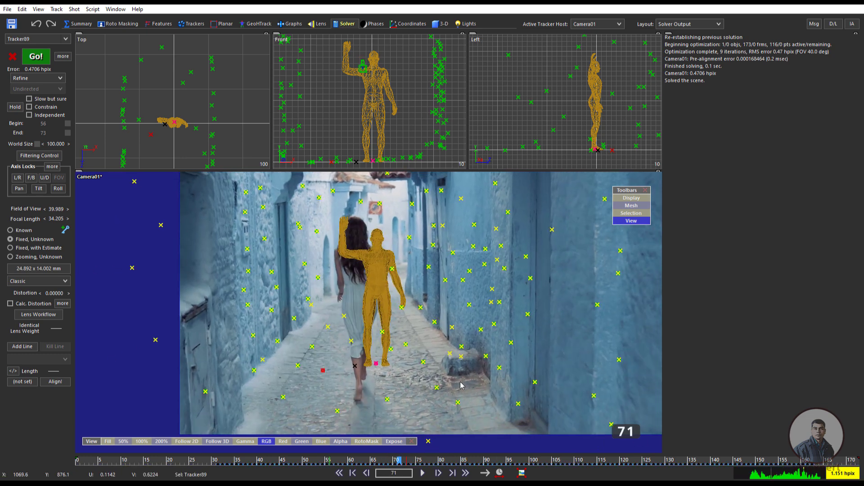
{"action": "left_click", "coordinate": [424, 362], "text": "ctrl"}
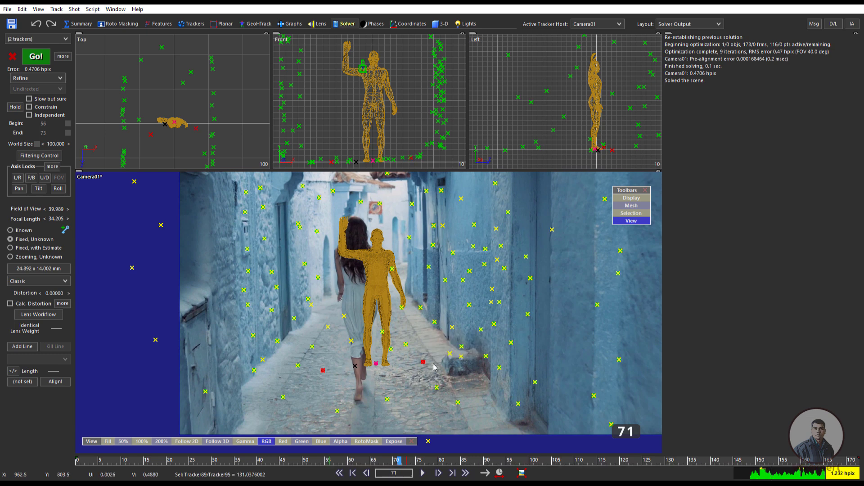
{"action": "left_click", "coordinate": [271, 273], "text": "ctrl"}
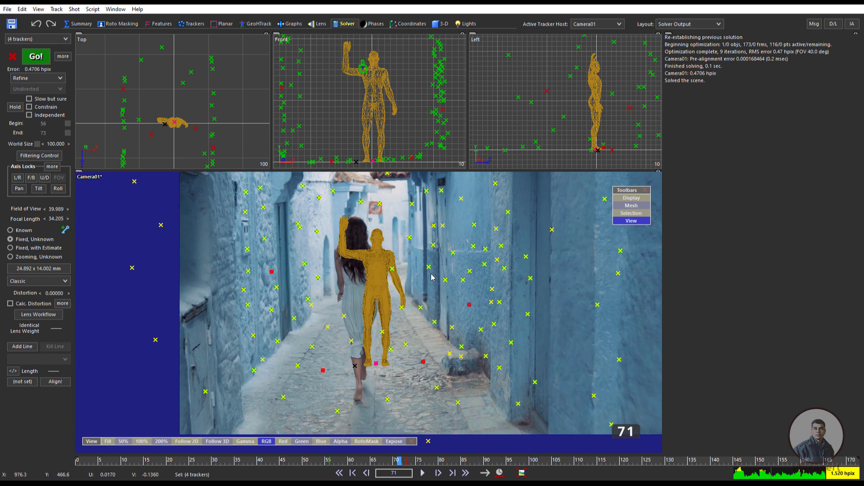
{"action": "left_click_drag", "start_coordinate": [565, 461], "coordinate": [589, 460]}
{"action": "left_click", "coordinate": [346, 323], "text": "ctrl"}
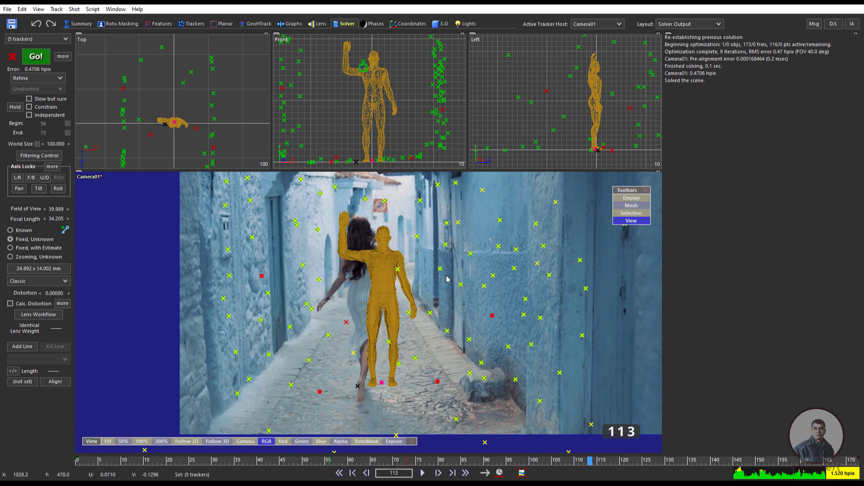
{"action": "left_click", "coordinate": [318, 280], "text": "ctrl"}
- Apply the six selected trackers' solved positions as seeds and constrain them with Lock Point
{"action": "left_click", "coordinate": [410, 24]}
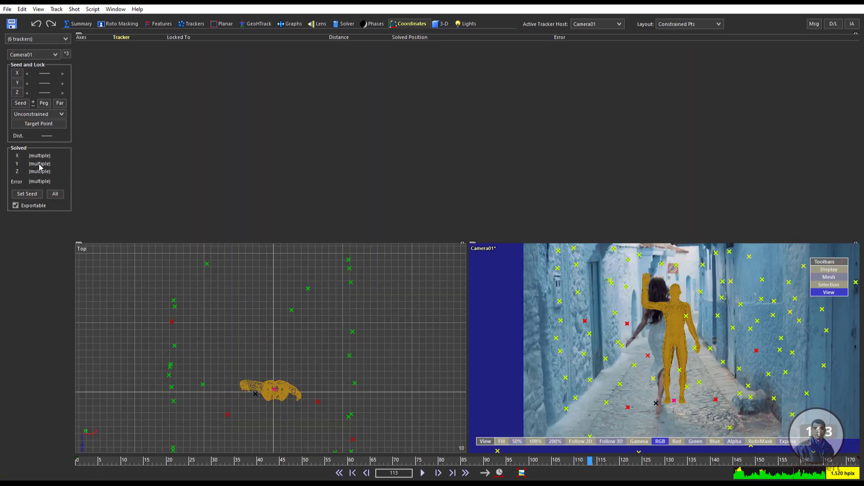
{"action": "left_click", "coordinate": [27, 193]}
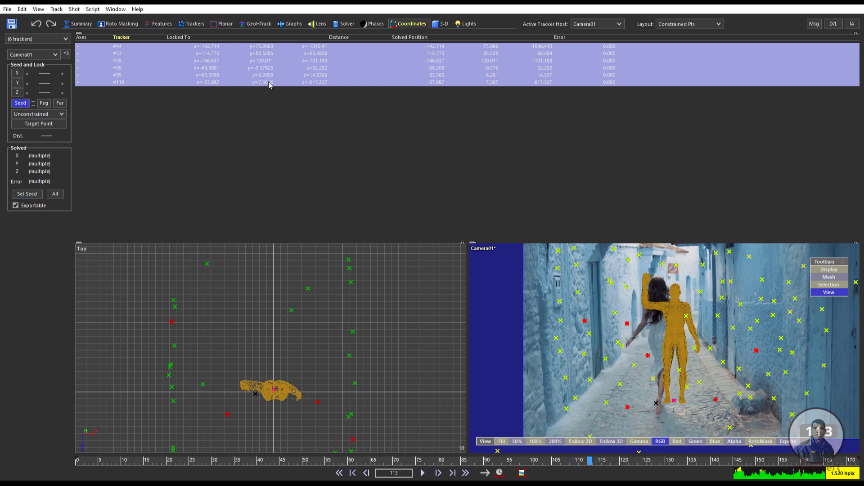
{"action": "left_click", "coordinate": [62, 115]}
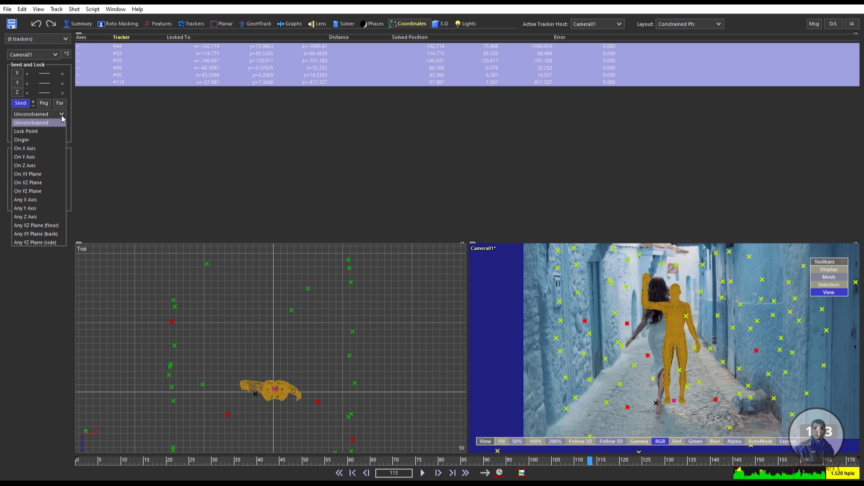
{"action": "left_click", "coordinate": [26, 131]}
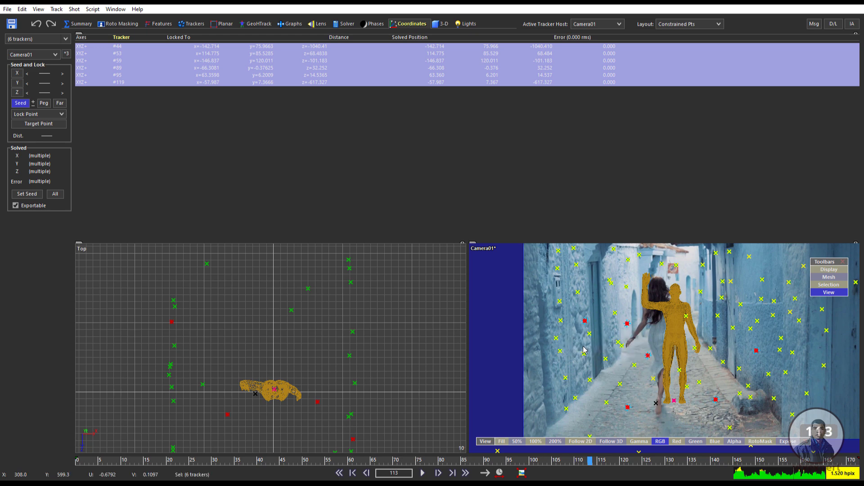
- Re-solve the scene in Refine mode with the six locked trackers as constraints
{"action": "left_click", "coordinate": [347, 25]}
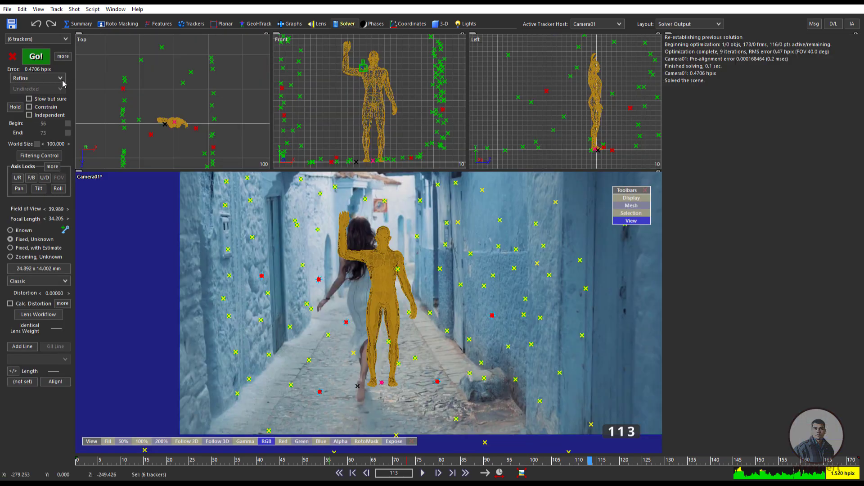
{"action": "left_click", "coordinate": [46, 57]}
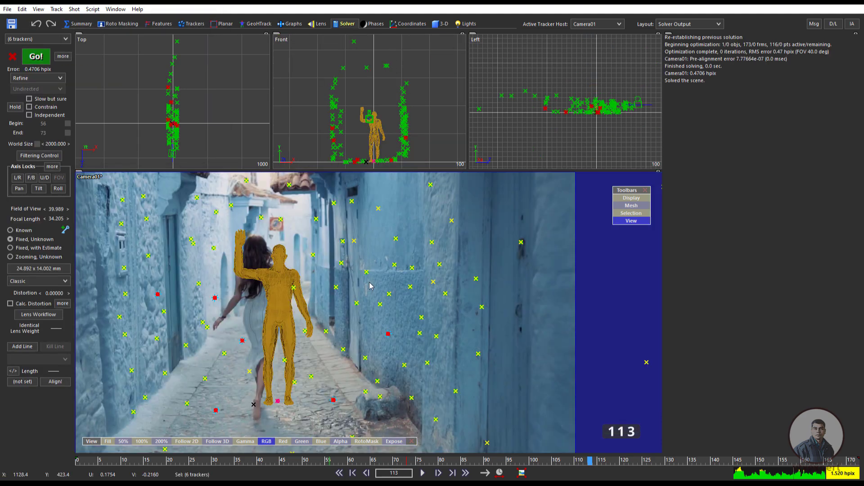
{"action": "middle_click_drag", "start_coordinate": [362, 315], "coordinate": [409, 317]}
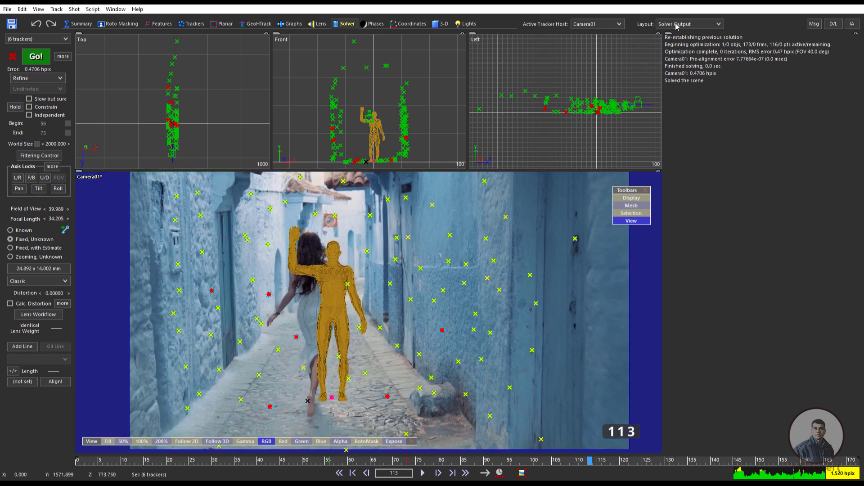
- Switch to the Quad layout, go to frame 88, clear the tracker selection, and solve the constrained scene again
{"action": "left_click", "coordinate": [677, 25]}
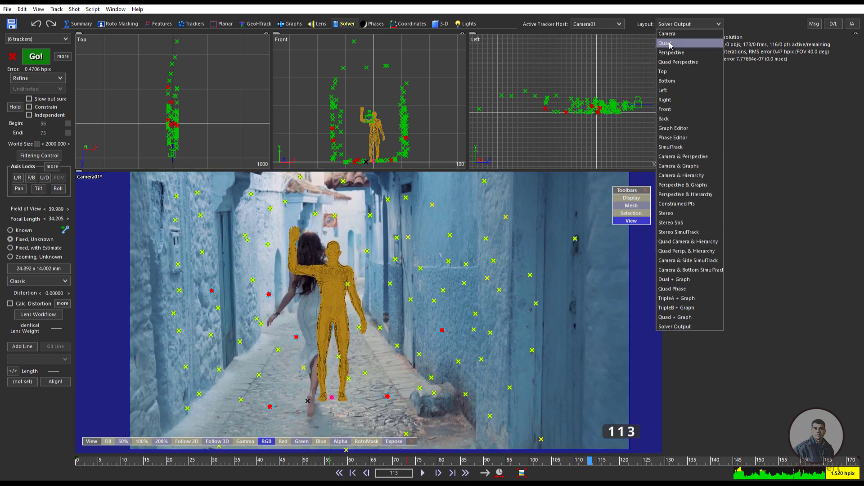
{"action": "left_click", "coordinate": [669, 43]}
{"action": "left_click", "coordinate": [422, 461]}
{"action": "left_click_drag", "start_coordinate": [422, 458], "coordinate": [476, 435]}
{"action": "left_click", "coordinate": [663, 419]}
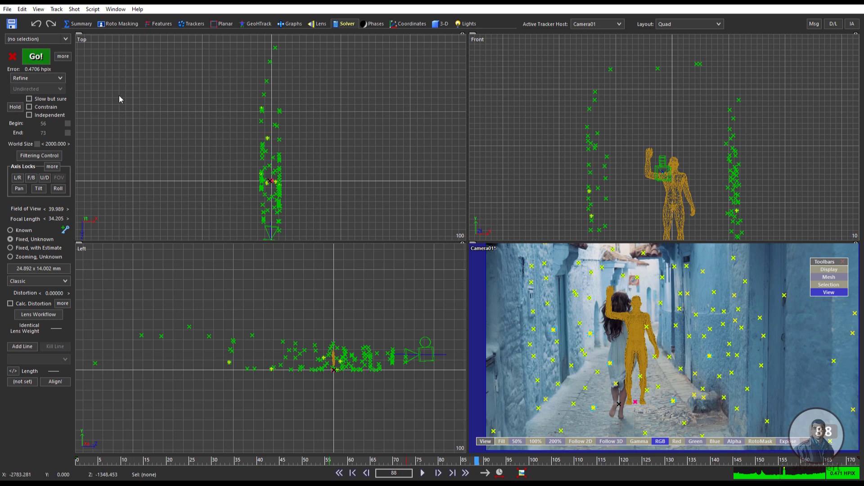
{"action": "left_click", "coordinate": [38, 57]}
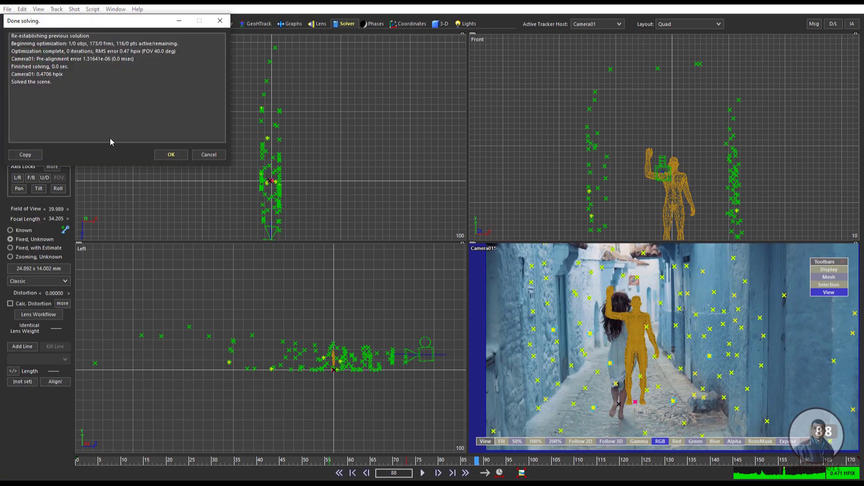
{"action": "left_click", "coordinate": [171, 155]}
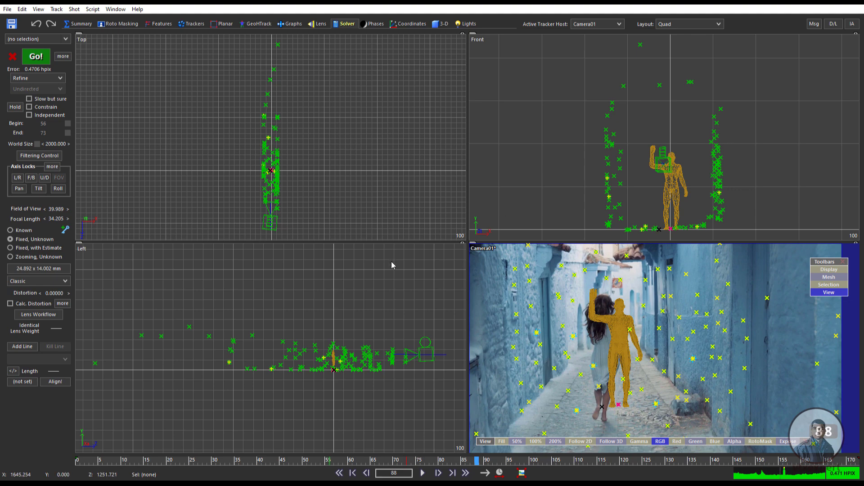
- Rewind to frame 0 in the 3-D room and play the shot to check the Earthling beside the woman
{"action": "mouse_move", "coordinate": [476, 460]}
{"action": "left_mouse_down"}
{"action": "mouse_move", "coordinate": [621, 460]}
{"action": "mouse_move", "coordinate": [217, 458]}
{"action": "mouse_move", "coordinate": [128, 443]}
{"action": "mouse_move", "coordinate": [463, 454]}
{"action": "left_mouse_up"}
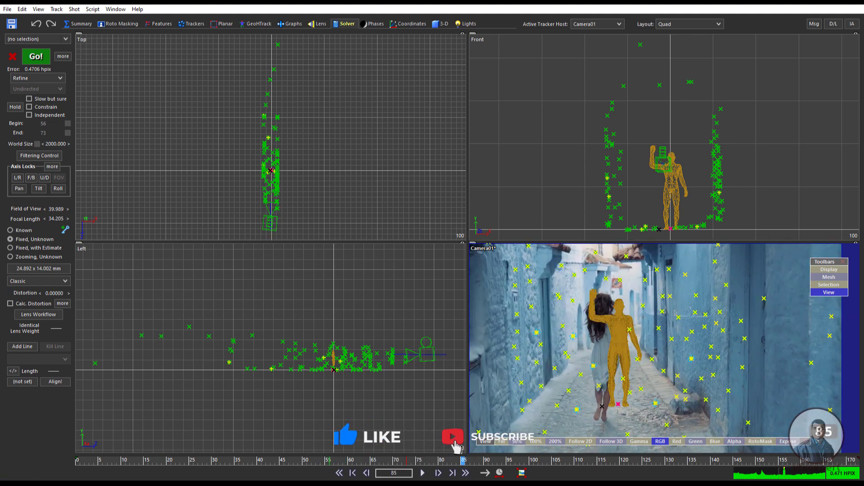
{"action": "left_click", "coordinate": [441, 23]}
{"action": "left_click", "coordinate": [340, 473]}
{"action": "left_click", "coordinate": [425, 473]}
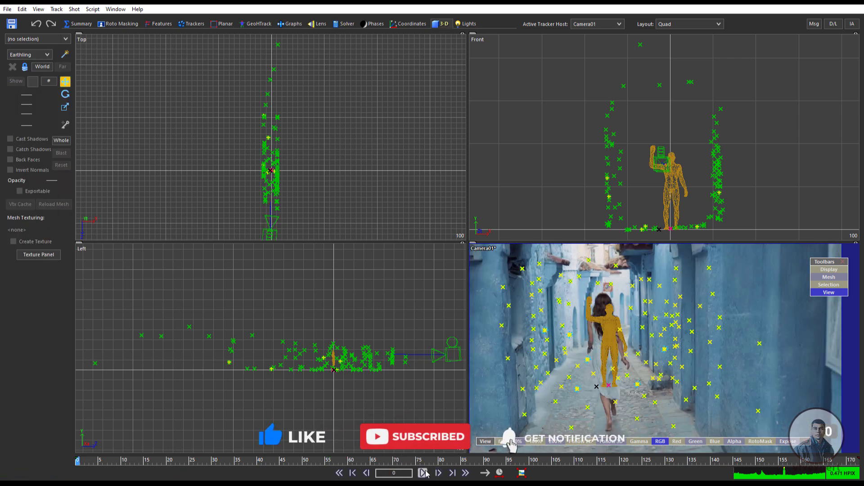
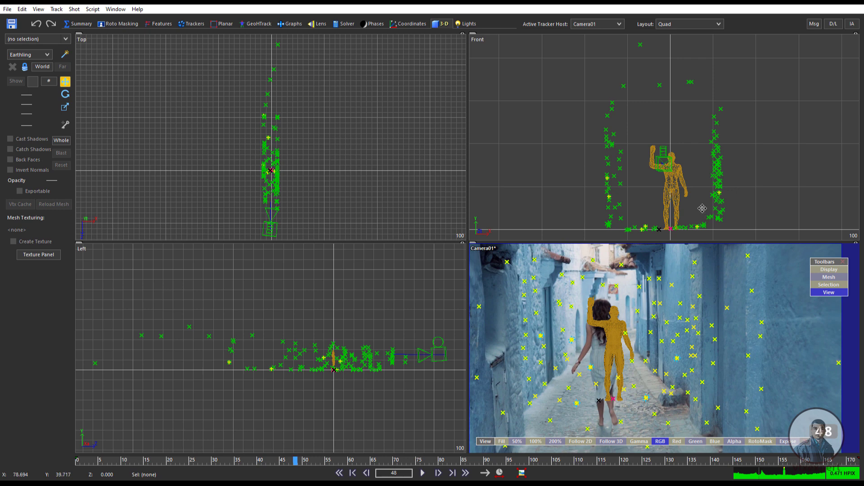
- Enable Whole and shift the entire solved scene sideways in the Front view until the black tracker lies midway between the Earthling's feet
{"action": "middle_click_drag", "start_coordinate": [702, 209], "coordinate": [674, 177]}
{"action": "scroll", "coordinate": [645, 193], "scroll_direction": "up", "scroll_amount": 5}
{"action": "middle_click_drag", "start_coordinate": [585, 207], "coordinate": [616, 215]}
{"action": "scroll", "coordinate": [615, 216], "scroll_direction": "up", "scroll_amount": 2}
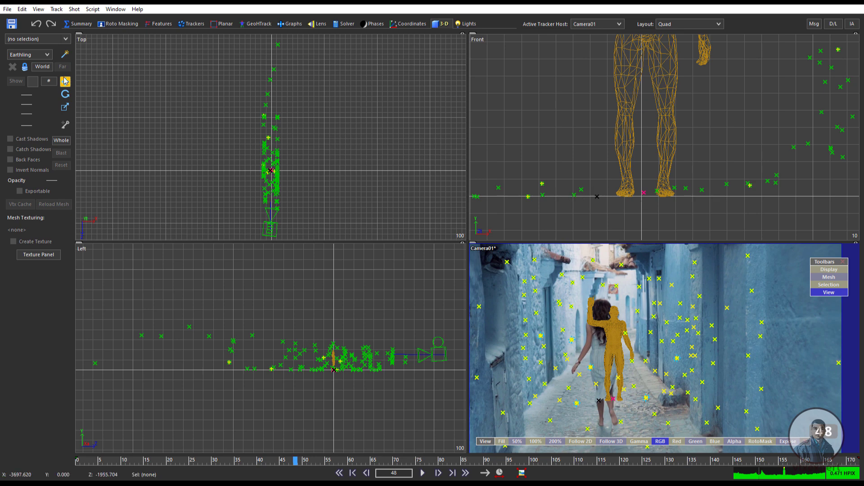
{"action": "left_click", "coordinate": [61, 140]}
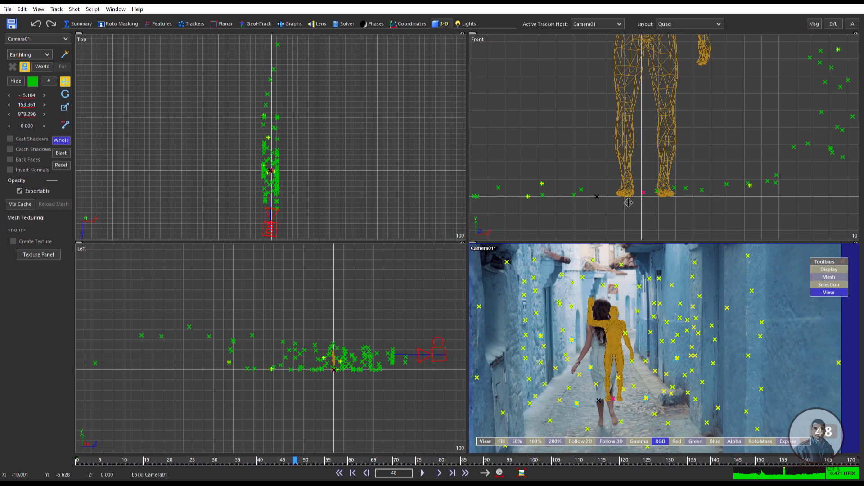
{"action": "left_click_drag", "start_coordinate": [655, 198], "coordinate": [694, 199]}
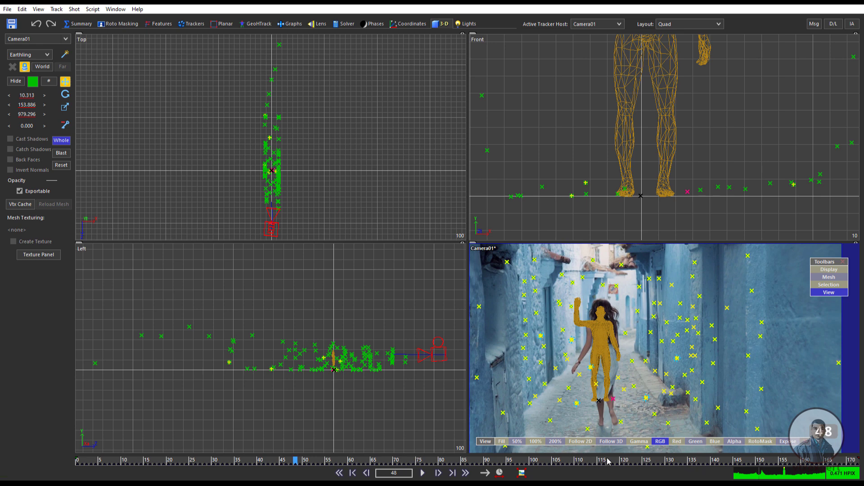
- Go to frame 102 and examine the Earthling's alignment and size against the woman in the camera and orthographic views
{"action": "left_click_drag", "start_coordinate": [608, 458], "coordinate": [514, 432]}
{"action": "scroll", "coordinate": [699, 159], "scroll_direction": "down", "scroll_amount": 5}
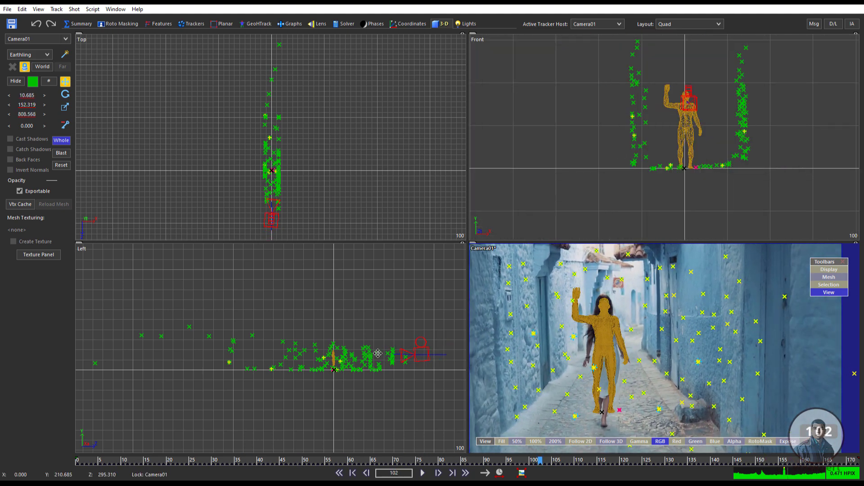
{"action": "scroll", "coordinate": [350, 369], "scroll_direction": "up", "scroll_amount": 5}
{"action": "scroll", "coordinate": [274, 377], "scroll_direction": "down", "scroll_amount": 2}
{"action": "middle_click_drag", "start_coordinate": [276, 377], "coordinate": [292, 396]}
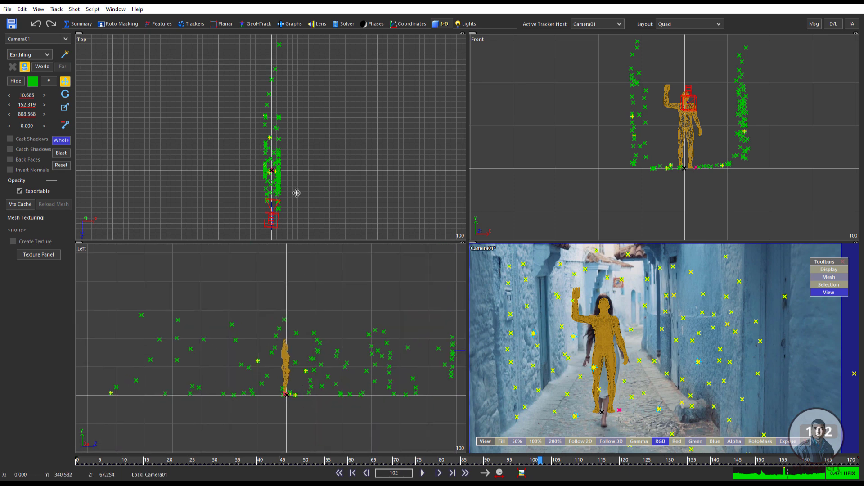
{"action": "scroll", "coordinate": [302, 176], "scroll_direction": "up", "scroll_amount": 5}
{"action": "scroll", "coordinate": [309, 186], "scroll_direction": "down", "scroll_amount": 3}
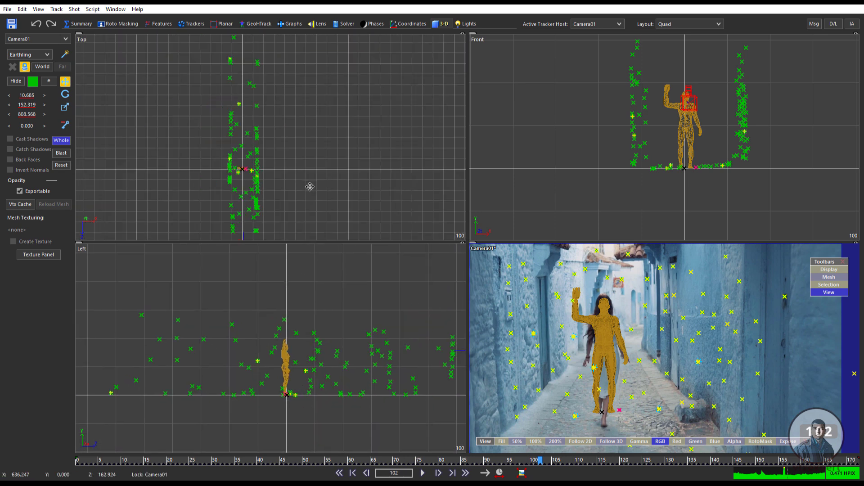
{"action": "scroll", "coordinate": [636, 356], "scroll_direction": "up", "scroll_amount": 4}
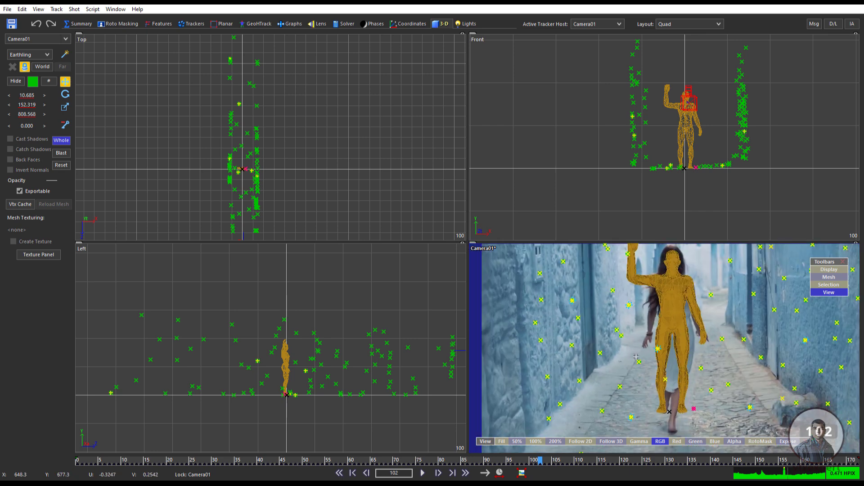
{"action": "scroll", "coordinate": [597, 354], "scroll_direction": "down", "scroll_amount": 3}
{"action": "middle_click_drag", "start_coordinate": [636, 356], "coordinate": [688, 406]}
{"action": "scroll", "coordinate": [611, 372], "scroll_direction": "up", "scroll_amount": 3}
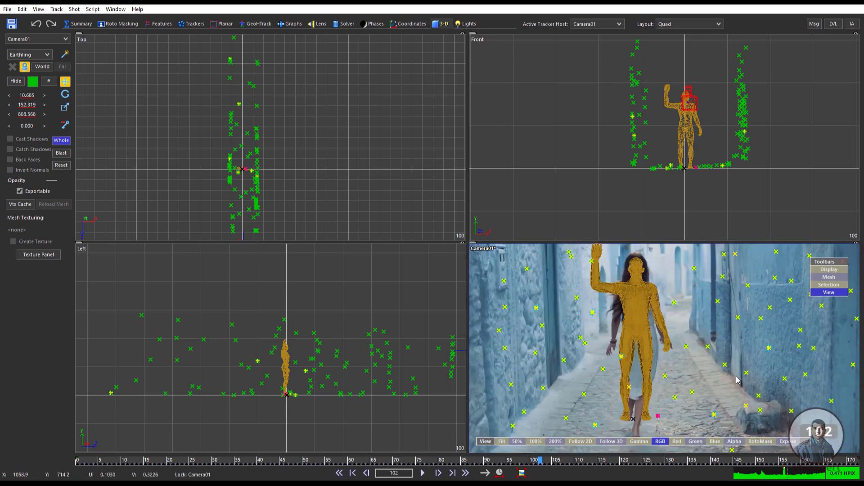
{"action": "scroll", "coordinate": [737, 380], "scroll_direction": "up", "scroll_amount": 2}
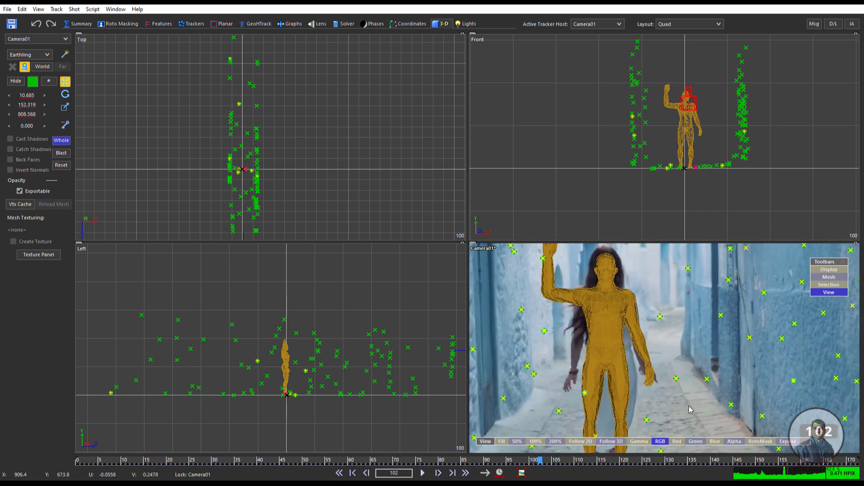
{"action": "scroll", "coordinate": [688, 406], "scroll_direction": "down", "scroll_amount": 3}
{"action": "scroll", "coordinate": [618, 382], "scroll_direction": "up", "scroll_amount": 2}
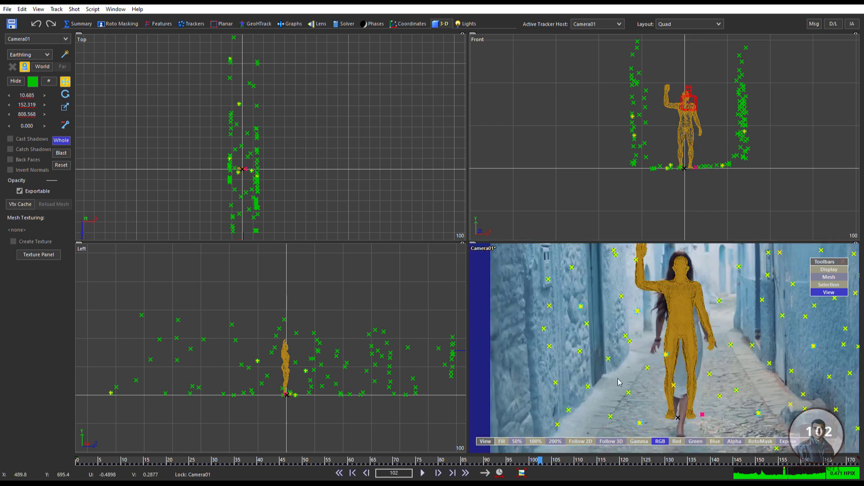
{"action": "middle_click_drag", "start_coordinate": [638, 380], "coordinate": [620, 372]}
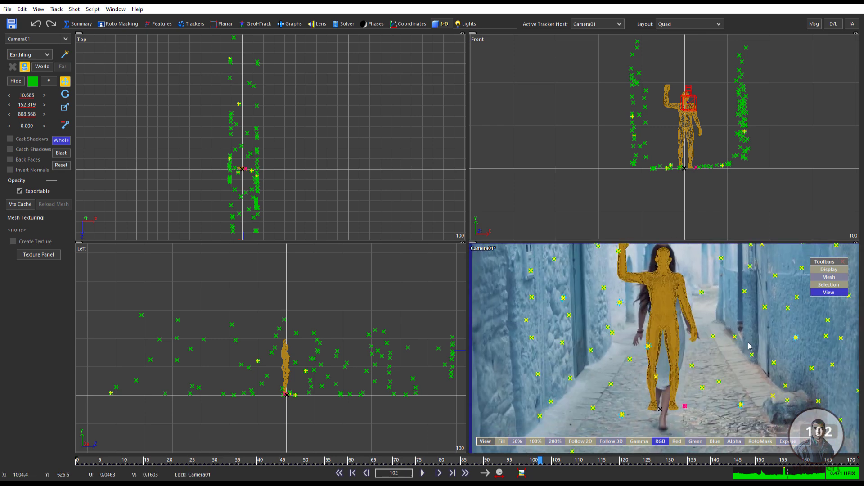
{"action": "middle_click_drag", "start_coordinate": [747, 335], "coordinate": [725, 381]}
{"action": "middle_click_drag", "start_coordinate": [599, 330], "coordinate": [630, 325]}
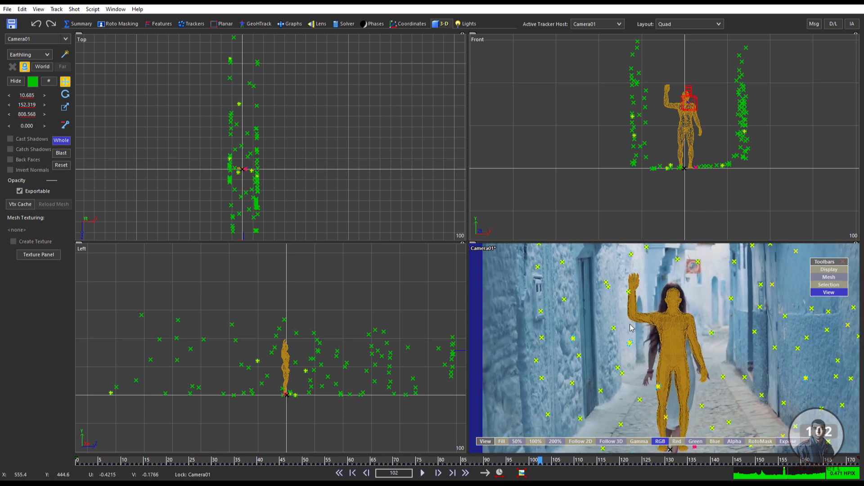
- Recolor the ground tracker near the foot of the left wall white, then clear the selection
{"action": "scroll", "coordinate": [625, 394], "scroll_direction": "up", "scroll_amount": 4}
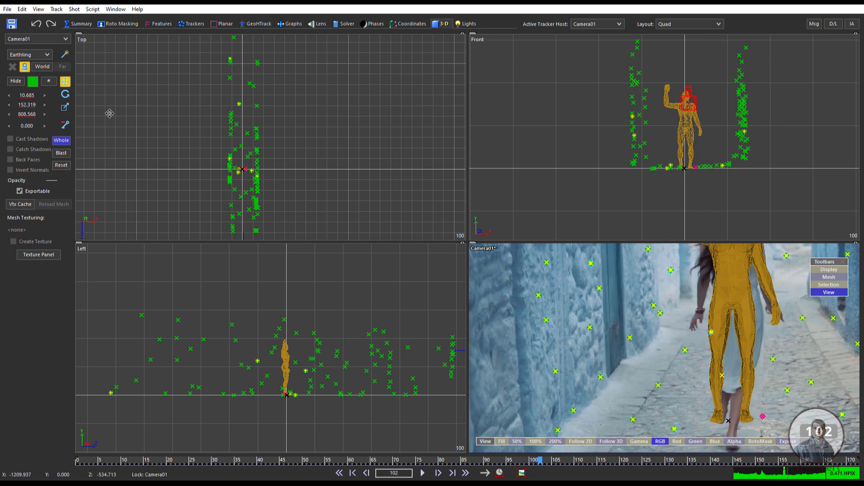
{"action": "left_click", "coordinate": [658, 385]}
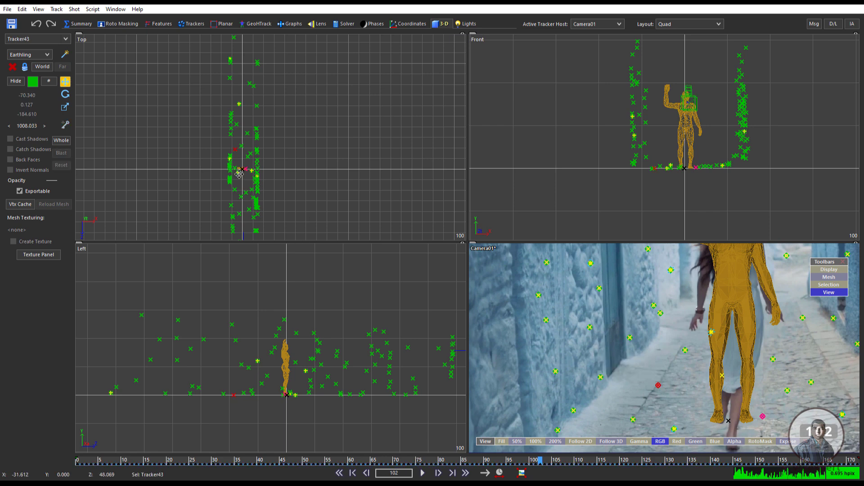
{"action": "scroll", "coordinate": [252, 171], "scroll_direction": "up", "scroll_amount": 4}
{"action": "scroll", "coordinate": [259, 157], "scroll_direction": "up", "scroll_amount": 5}
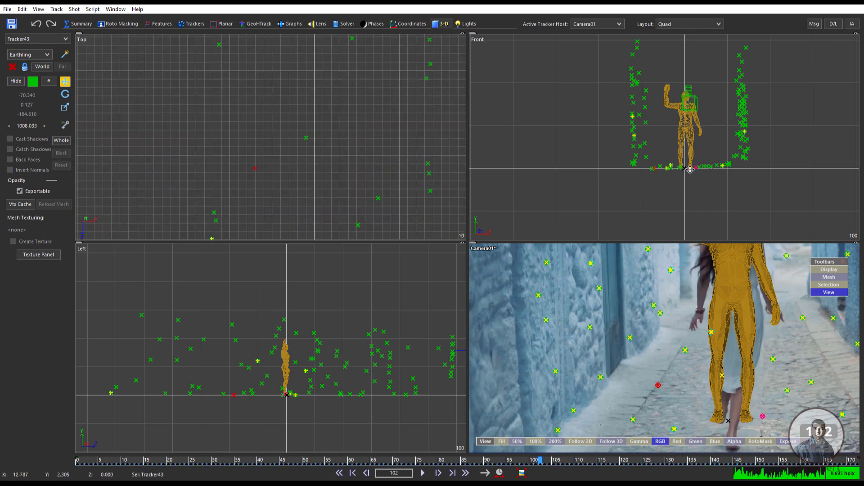
{"action": "scroll", "coordinate": [680, 174], "scroll_direction": "up", "scroll_amount": 4}
{"action": "scroll", "coordinate": [642, 160], "scroll_direction": "up", "scroll_amount": 2}
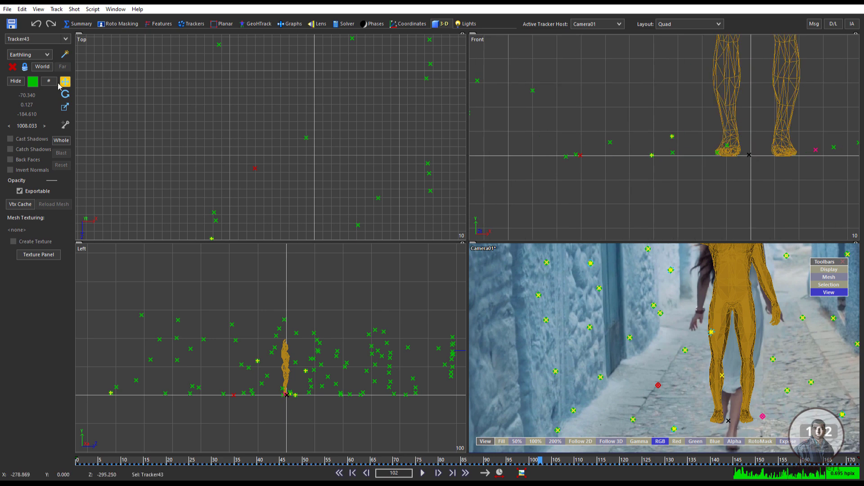
{"action": "left_click", "coordinate": [33, 82]}
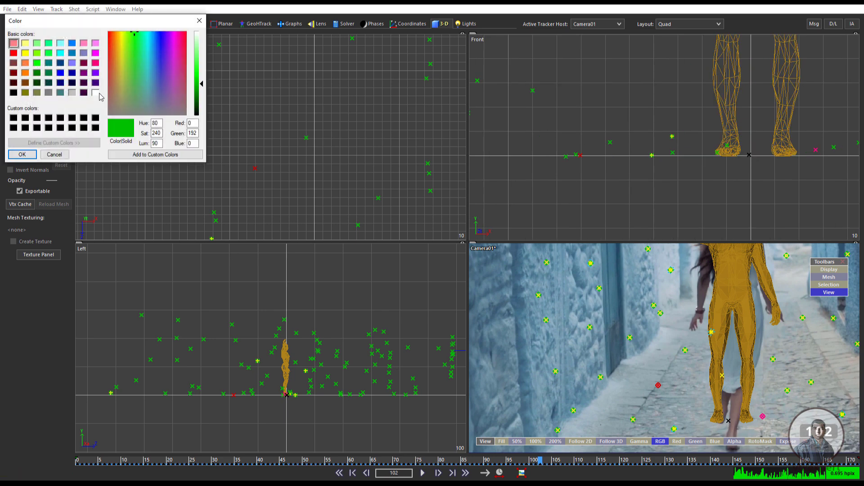
{"action": "left_click", "coordinate": [96, 92]}
{"action": "left_click", "coordinate": [19, 155]}
{"action": "left_click", "coordinate": [275, 190]}
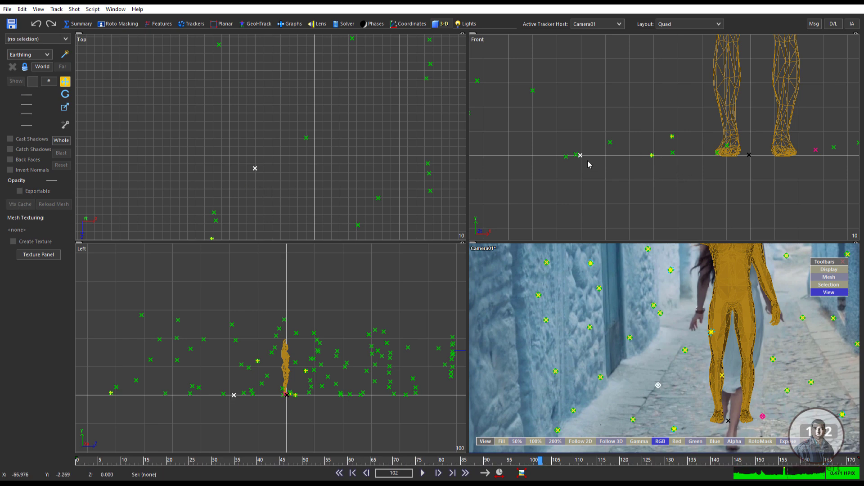
- Create a second Earthling at the white ground tracker in the Top view, sized to about 180 units
{"action": "scroll", "coordinate": [587, 161], "scroll_direction": "up", "scroll_amount": 2}
{"action": "middle_click_drag", "start_coordinate": [578, 160], "coordinate": [618, 161]}
{"action": "scroll", "coordinate": [241, 385], "scroll_direction": "up", "scroll_amount": 4}
{"action": "middle_click_drag", "start_coordinate": [242, 391], "coordinate": [291, 372]}
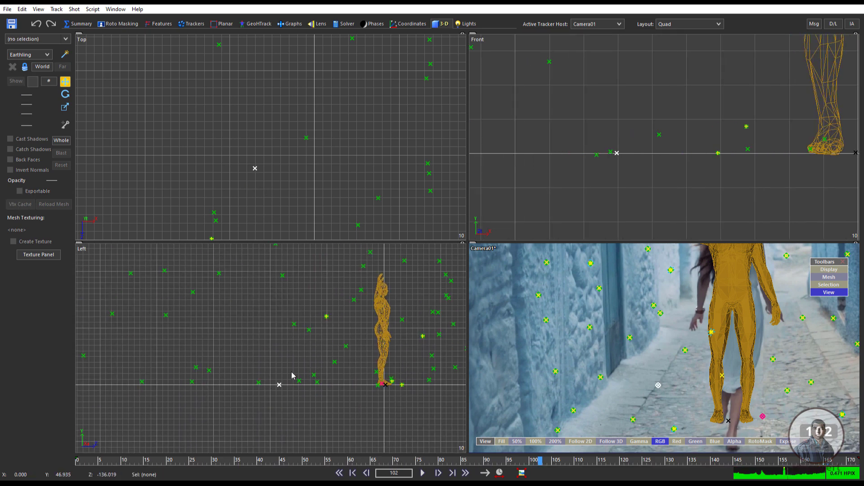
{"action": "left_click", "coordinate": [47, 54]}
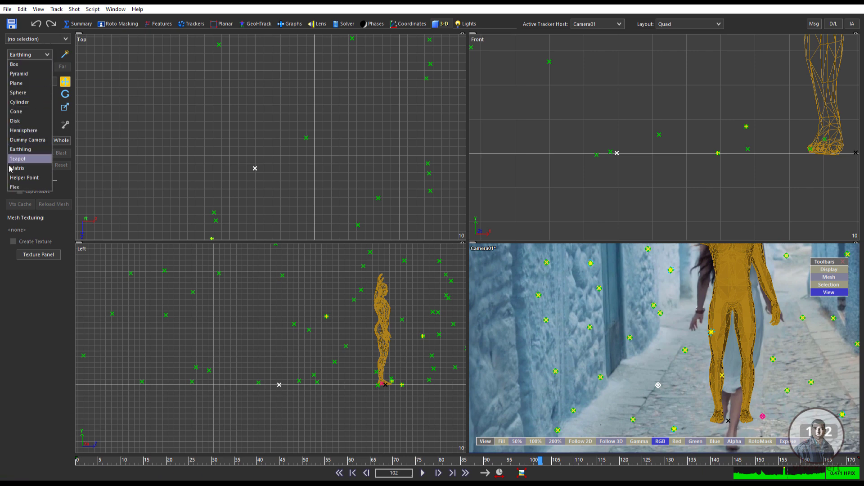
{"action": "left_click", "coordinate": [29, 151]}
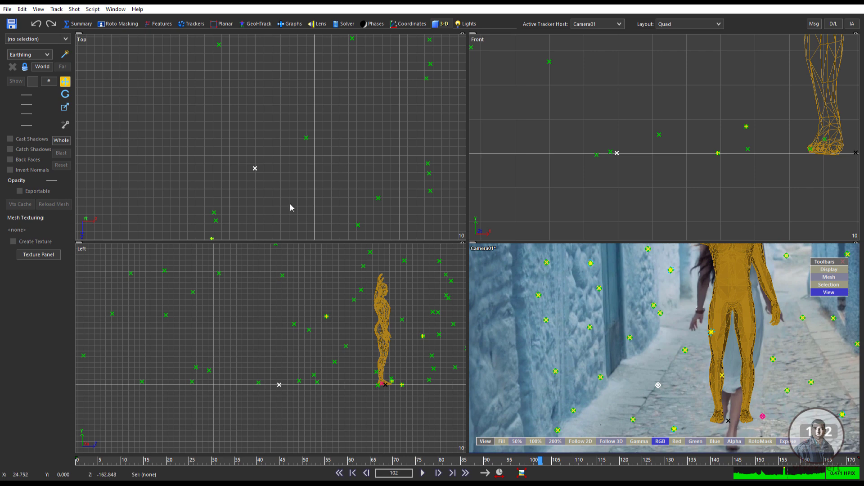
{"action": "left_click", "coordinate": [65, 55]}
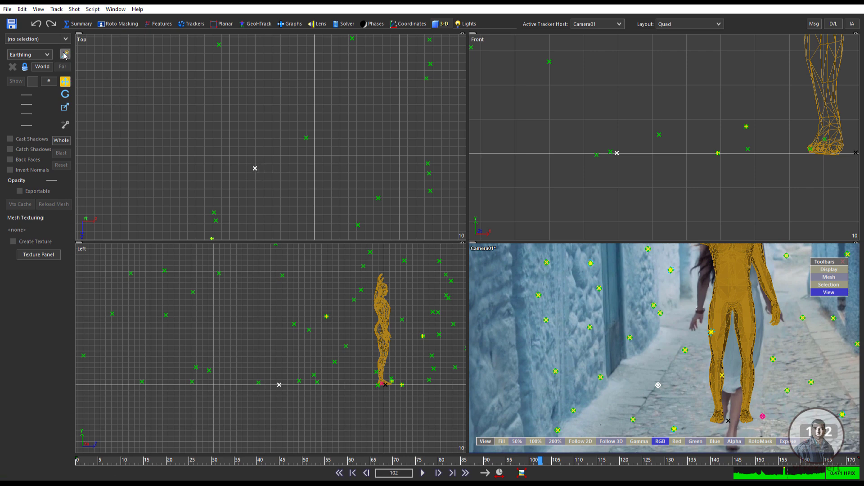
{"action": "left_click", "coordinate": [255, 167]}
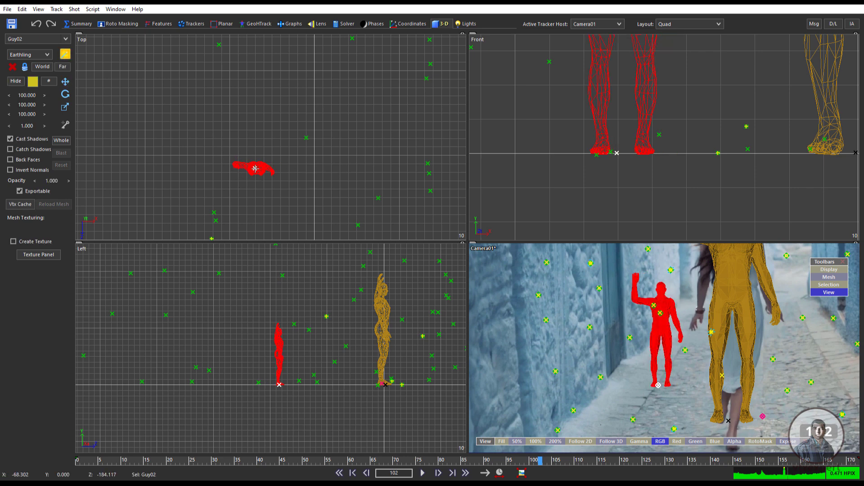
{"action": "left_click_drag", "start_coordinate": [252, 167], "coordinate": [259, 85]}
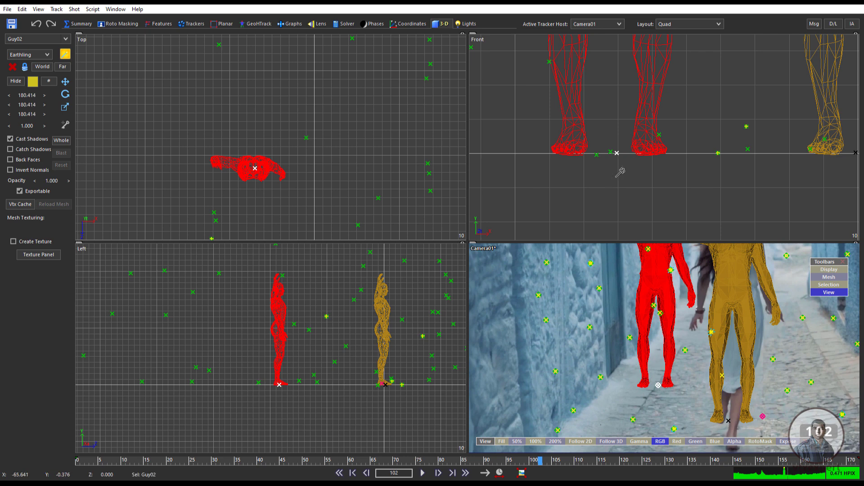
- Move the second Earthling sideways in the Front view, away from the first one, to X about -99.4
{"action": "scroll", "coordinate": [632, 361], "scroll_direction": "down", "scroll_amount": 3}
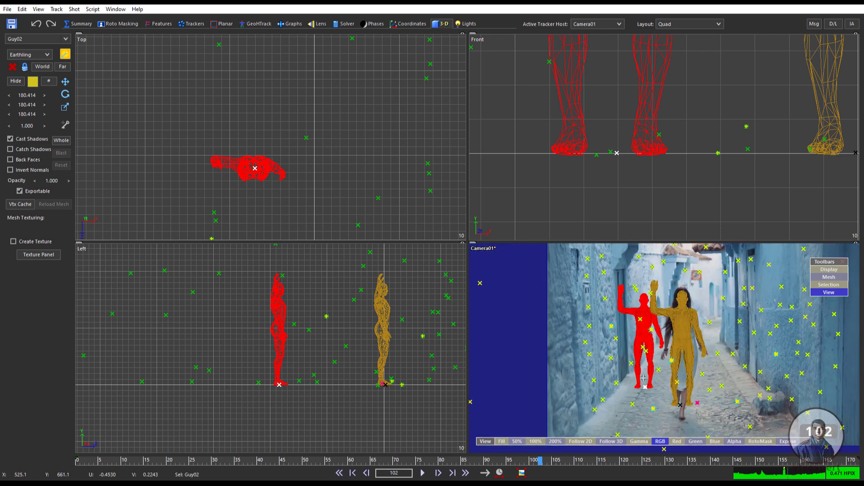
{"action": "scroll", "coordinate": [632, 360], "scroll_direction": "up", "scroll_amount": 3}
{"action": "middle_click_drag", "start_coordinate": [641, 292], "coordinate": [649, 338]}
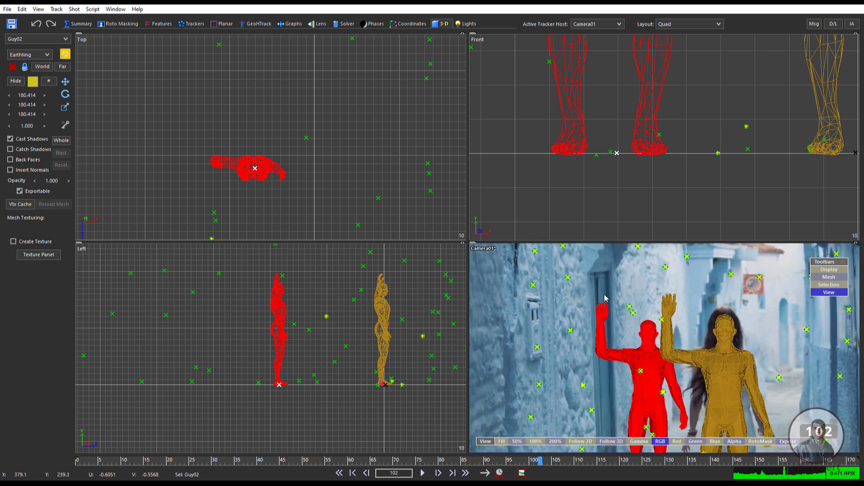
{"action": "scroll", "coordinate": [616, 325], "scroll_direction": "down", "scroll_amount": 3}
{"action": "middle_click_drag", "start_coordinate": [603, 306], "coordinate": [621, 289]}
{"action": "scroll", "coordinate": [623, 276], "scroll_direction": "up", "scroll_amount": 3}
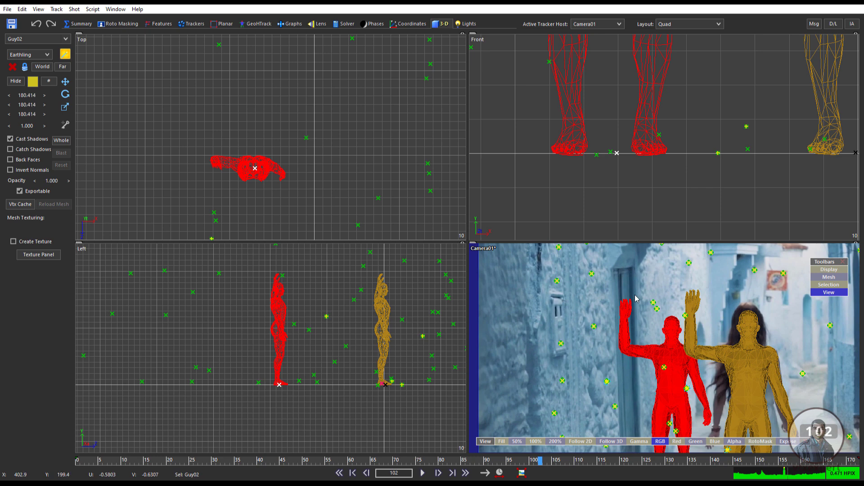
{"action": "scroll", "coordinate": [638, 310], "scroll_direction": "down", "scroll_amount": 3}
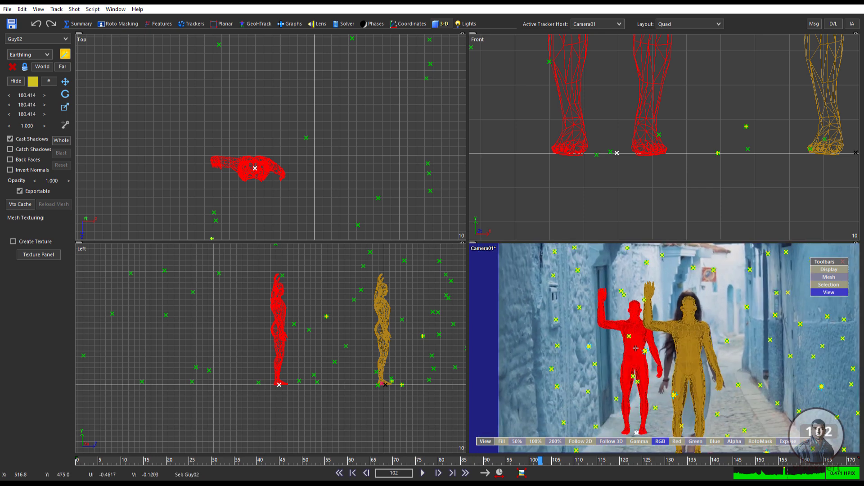
{"action": "left_click", "coordinate": [65, 81]}
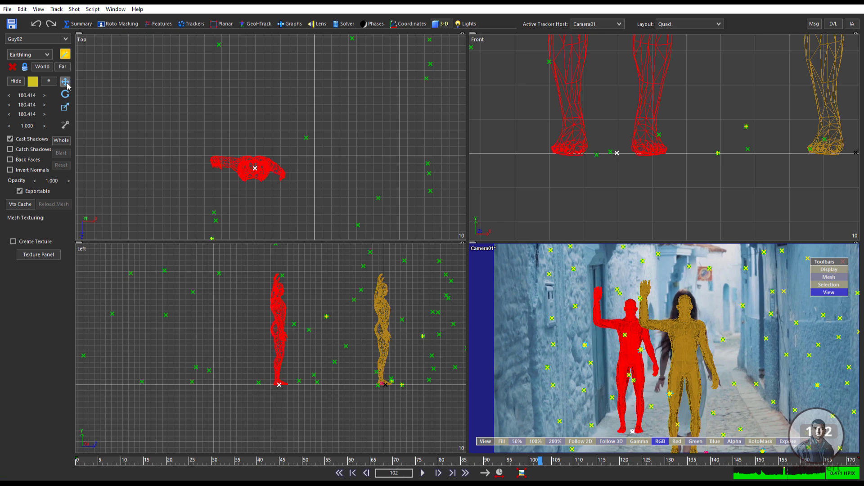
{"action": "scroll", "coordinate": [585, 144], "scroll_direction": "down", "scroll_amount": 3}
{"action": "left_click_drag", "start_coordinate": [602, 127], "coordinate": [564, 127]}
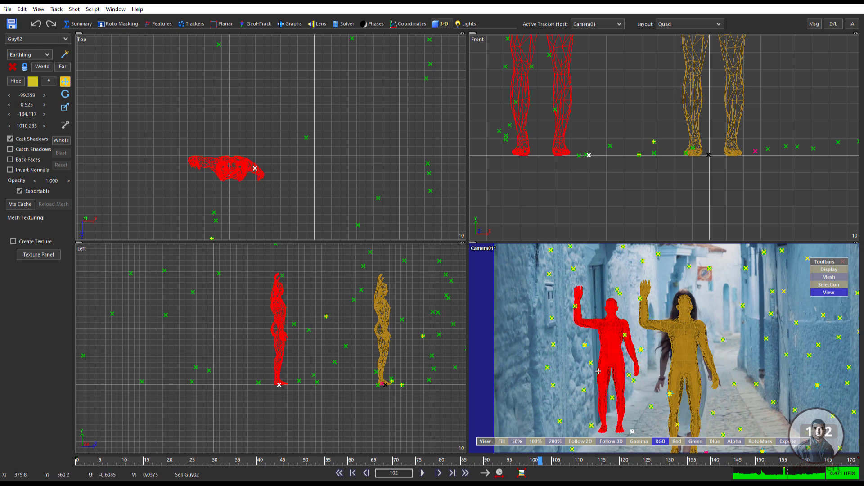
- Examine the second Earthling's height against the first Earthling, the woman and the doorway in the Front and camera views
{"action": "scroll", "coordinate": [617, 203], "scroll_direction": "down", "scroll_amount": 5}
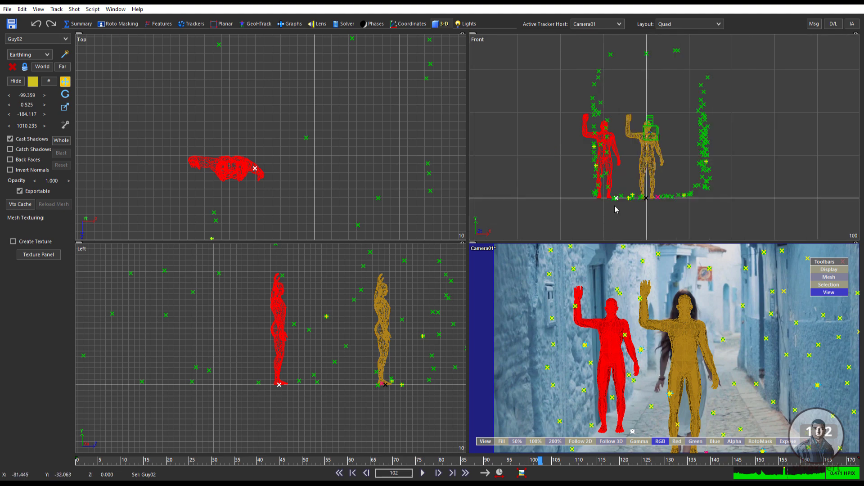
{"action": "scroll", "coordinate": [617, 203], "scroll_direction": "up", "scroll_amount": 4}
{"action": "scroll", "coordinate": [668, 369], "scroll_direction": "up", "scroll_amount": 3}
{"action": "scroll", "coordinate": [667, 369], "scroll_direction": "down", "scroll_amount": 3}
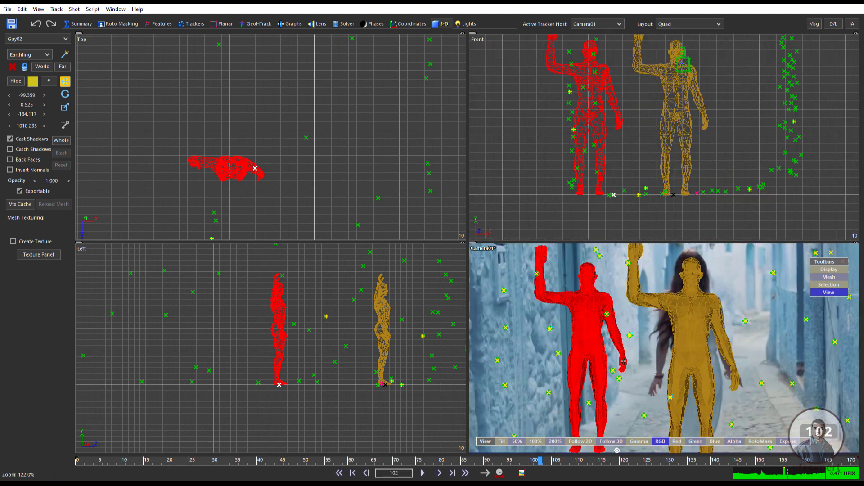
{"action": "scroll", "coordinate": [576, 310], "scroll_direction": "down", "scroll_amount": 1}
{"action": "scroll", "coordinate": [591, 344], "scroll_direction": "up", "scroll_amount": 4}
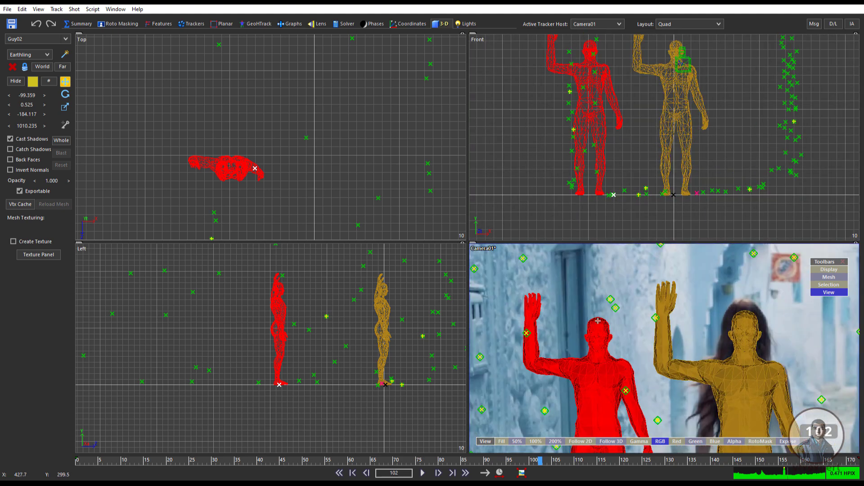
{"action": "scroll", "coordinate": [597, 323], "scroll_direction": "down", "scroll_amount": 3}
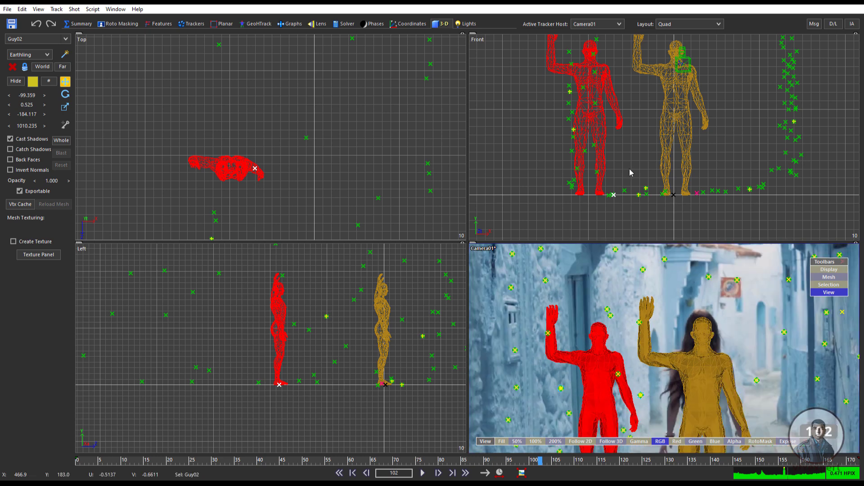
- Show the second Earthling's scale values, turn on Whole, and review both Earthlings in the camera view through frame 140
{"action": "left_click", "coordinate": [66, 106]}
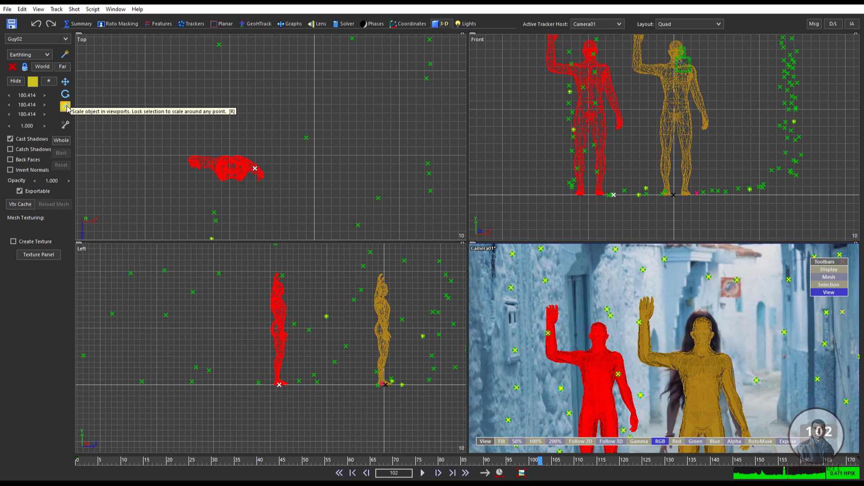
{"action": "left_click", "coordinate": [62, 141]}
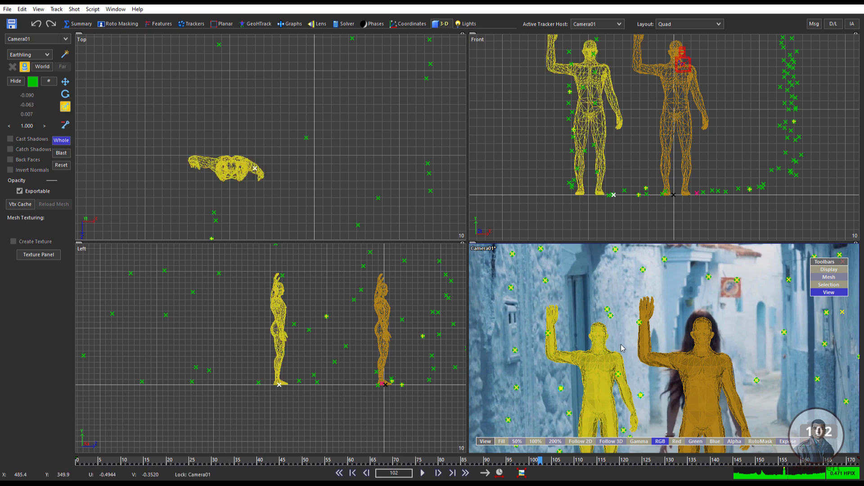
{"action": "scroll", "coordinate": [600, 343], "scroll_direction": "down", "scroll_amount": 5}
{"action": "middle_click_drag", "start_coordinate": [600, 343], "coordinate": [607, 322]}
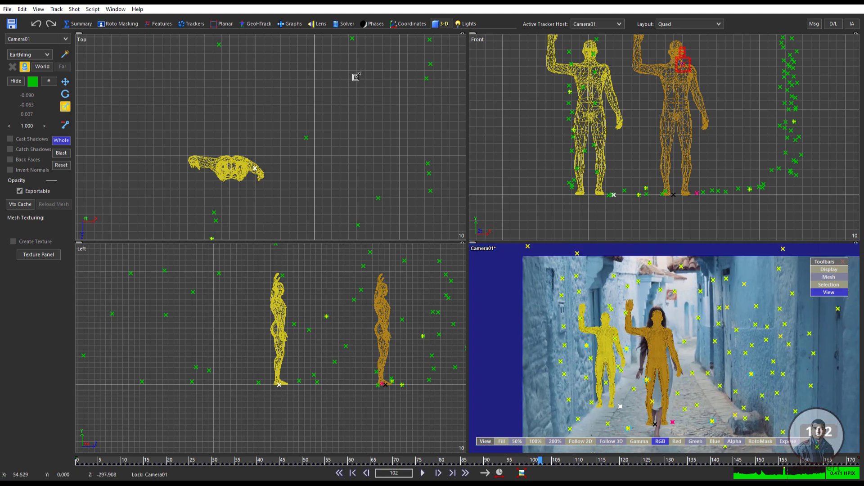
{"action": "left_click_drag", "start_coordinate": [391, 459], "coordinate": [715, 452]}
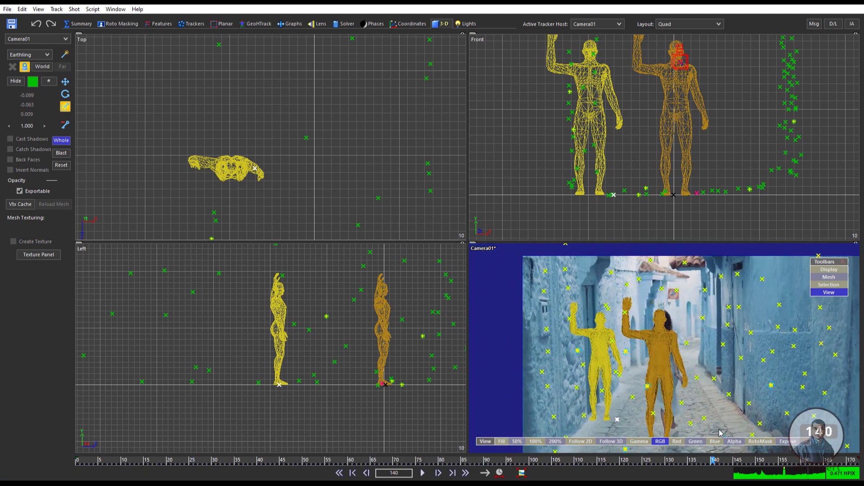
- Save the scene, then switch to the single Camera layout and scrub the shot to frame 134
{"action": "left_click", "coordinate": [7, 10]}
{"action": "left_click", "coordinate": [21, 50]}
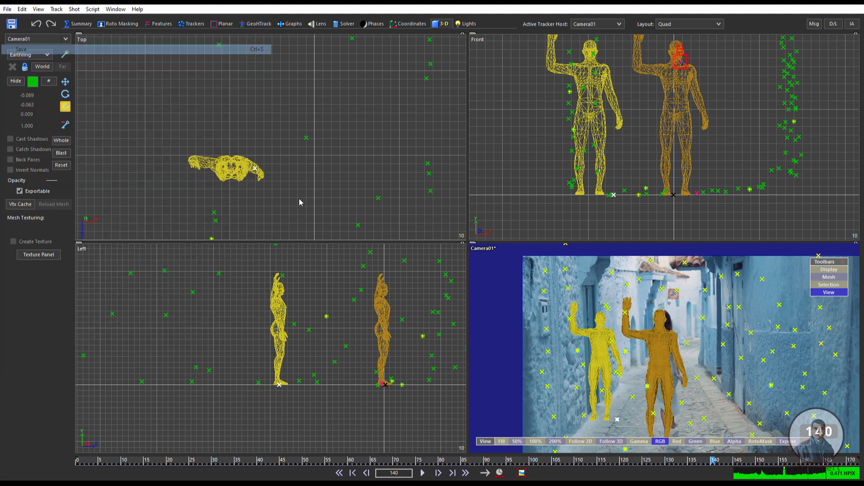
{"action": "left_click", "coordinate": [703, 28]}
{"action": "left_click", "coordinate": [675, 32]}
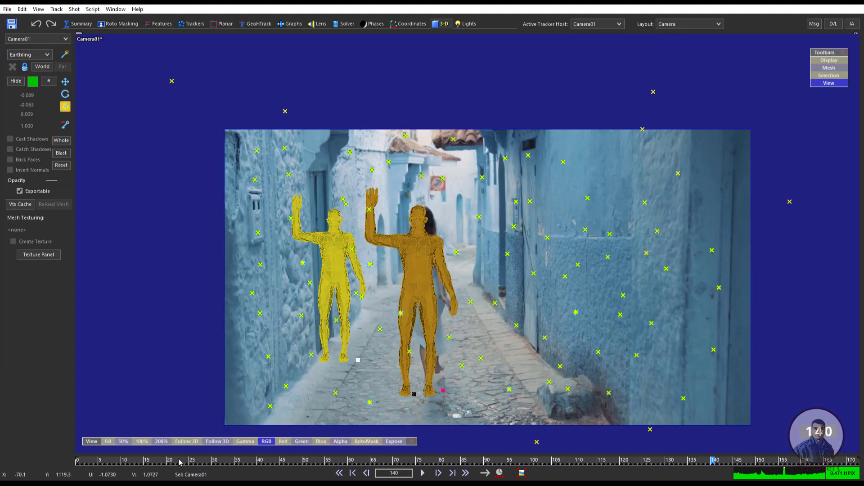
{"action": "left_click_drag", "start_coordinate": [183, 459], "coordinate": [685, 463]}
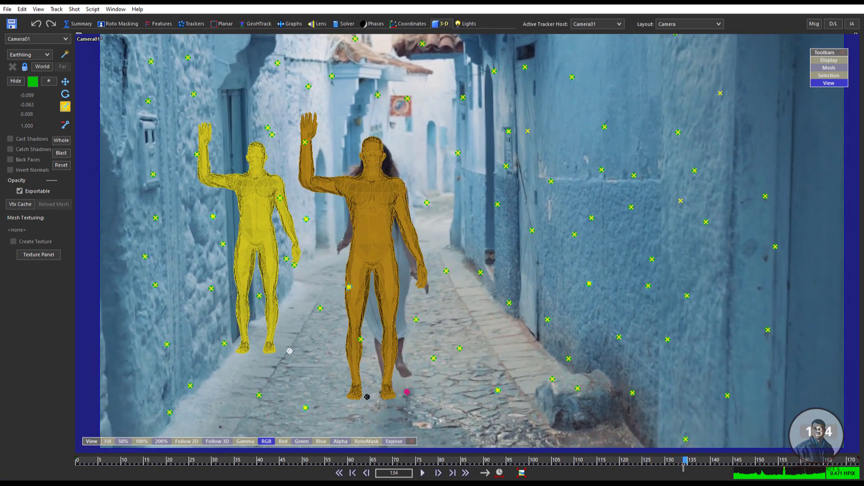
- Export the scene in the older Maya ASCII Scene - Original format as street_girl_shot_cam, keeping the XYZ rotation order
{"action": "left_click", "coordinate": [7, 9]}
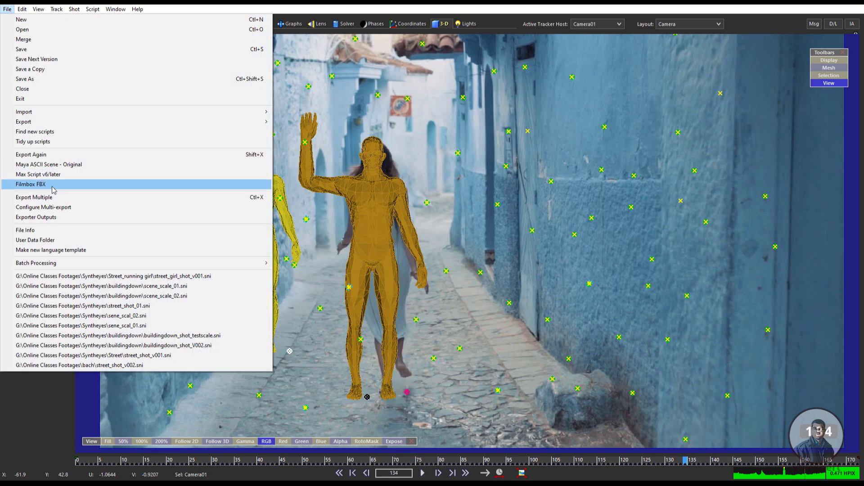
{"action": "mouse_move", "coordinate": [58, 122]}
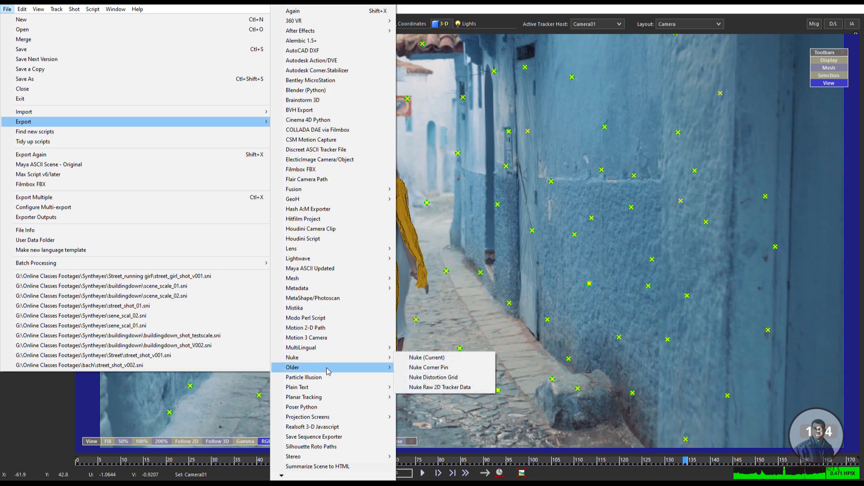
{"action": "mouse_move", "coordinate": [328, 371]}
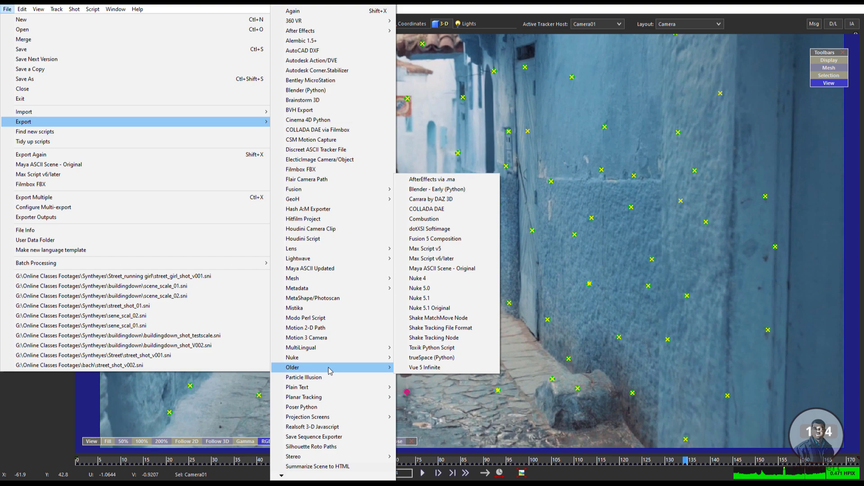
{"action": "left_click", "coordinate": [452, 269]}
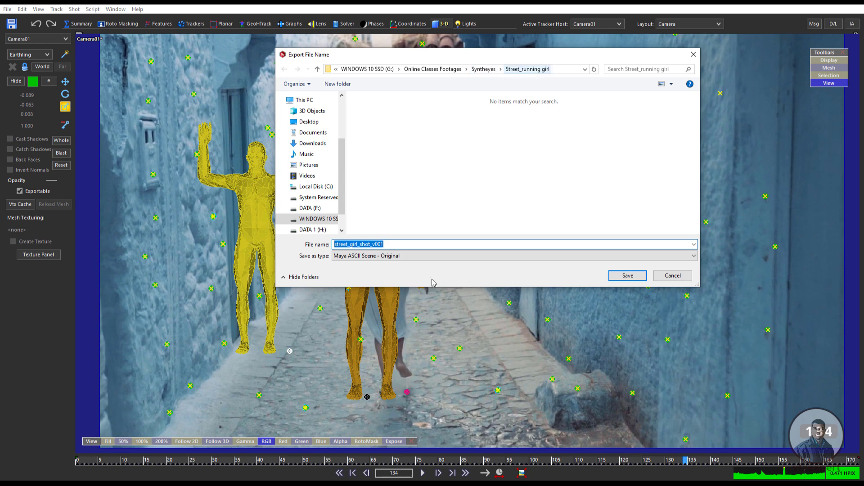
{"action": "left_click", "coordinate": [382, 245]}
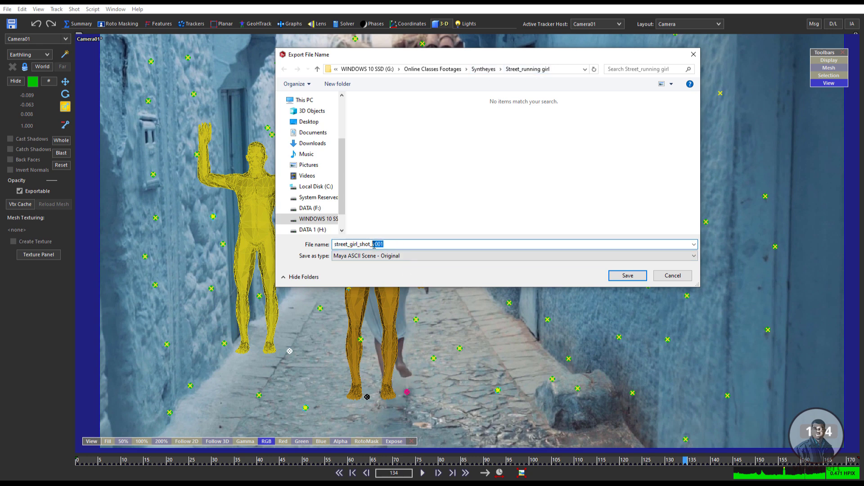
{"action": "type", "text": "cam"}
{"action": "left_click", "coordinate": [627, 277]}
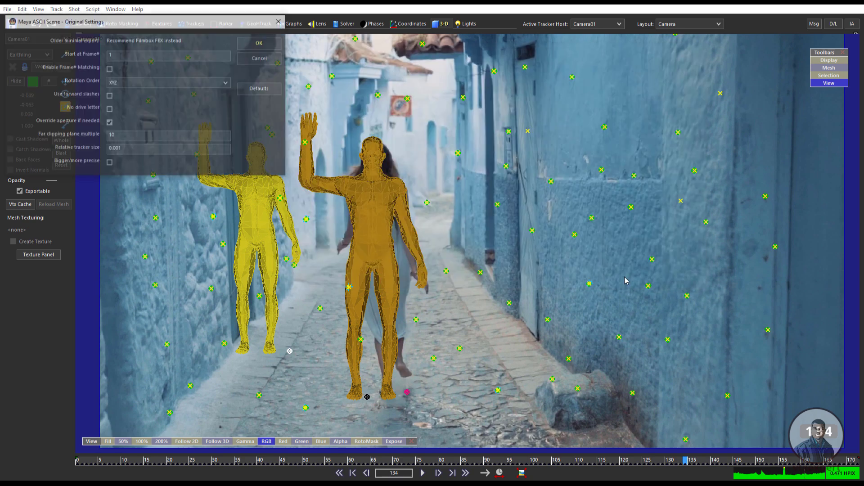
{"action": "left_click", "coordinate": [128, 83]}
{"action": "left_click", "coordinate": [128, 83]}
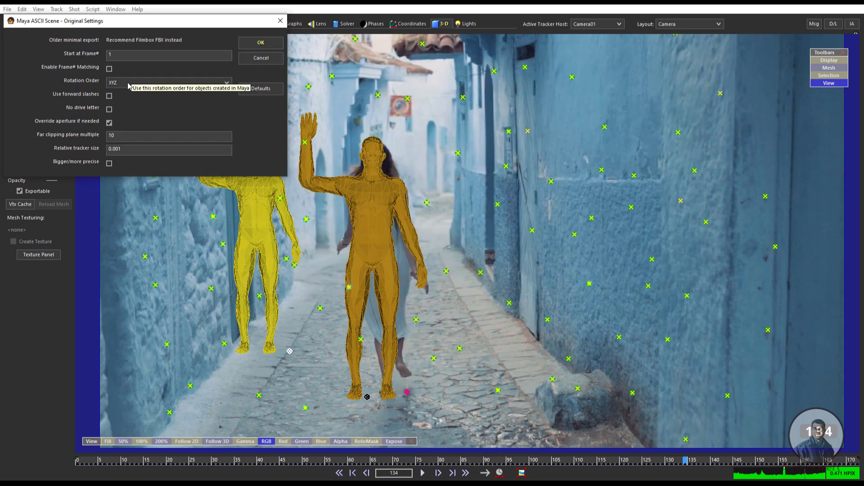
{"action": "left_click", "coordinate": [267, 45]}
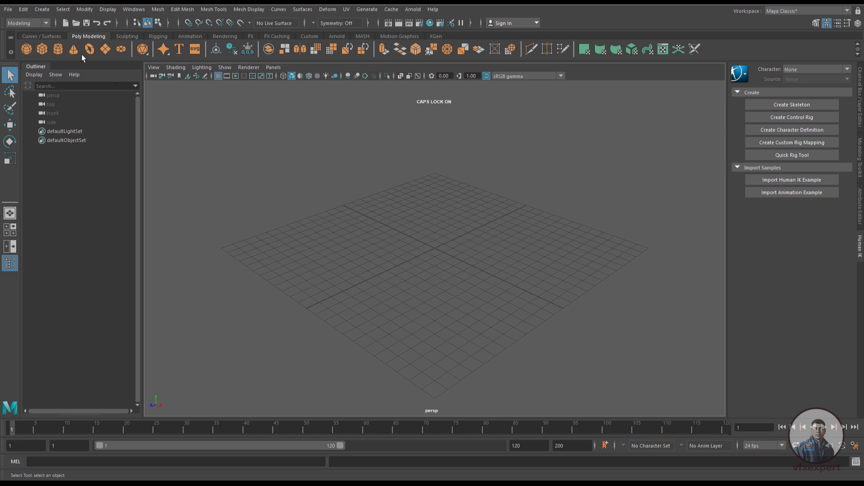
- In Maya, open street_girl_shot_cam.ma from the Street_running girl folder and frame the whole scene
{"action": "left_click", "coordinate": [7, 9]}
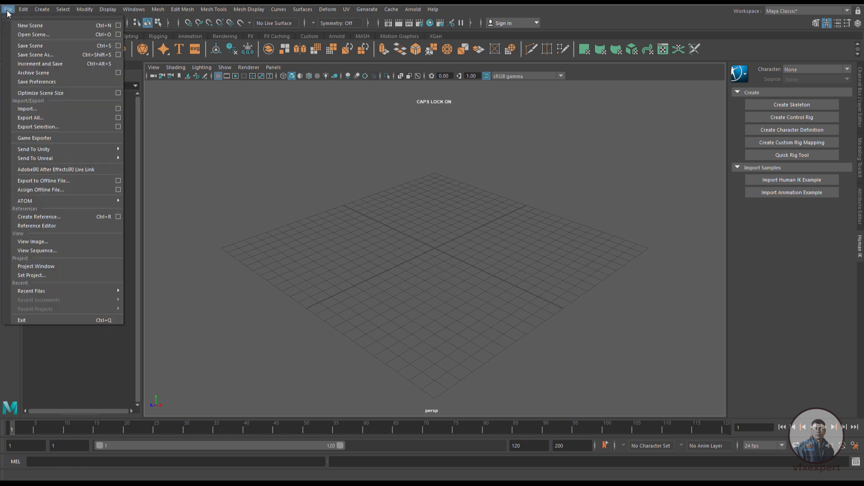
{"action": "left_click", "coordinate": [36, 34]}
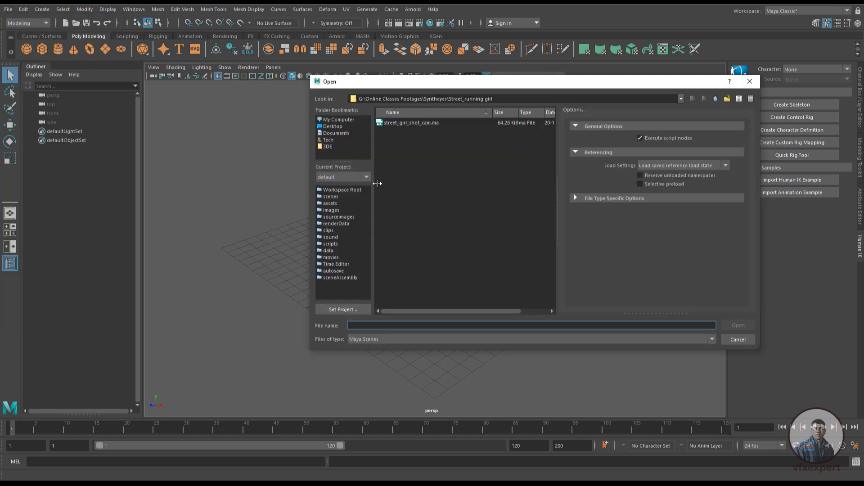
{"action": "left_click", "coordinate": [452, 124]}
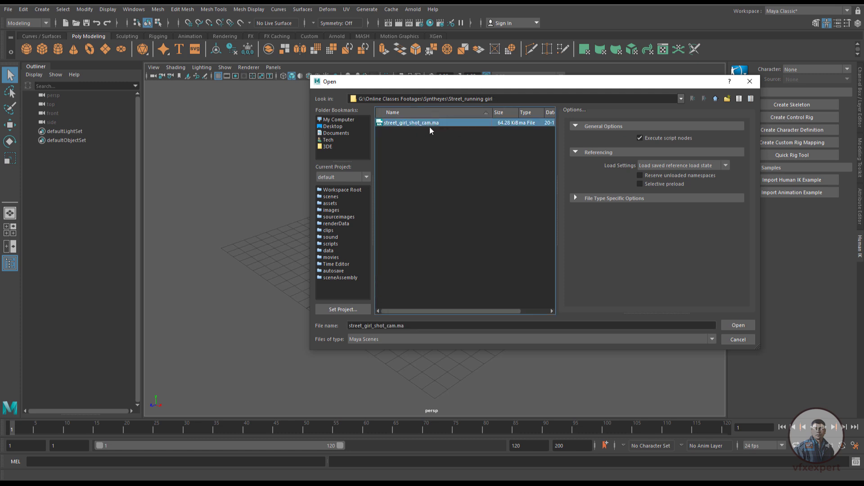
{"action": "left_click", "coordinate": [733, 325]}
{"action": "left_click", "coordinate": [441, 245]}
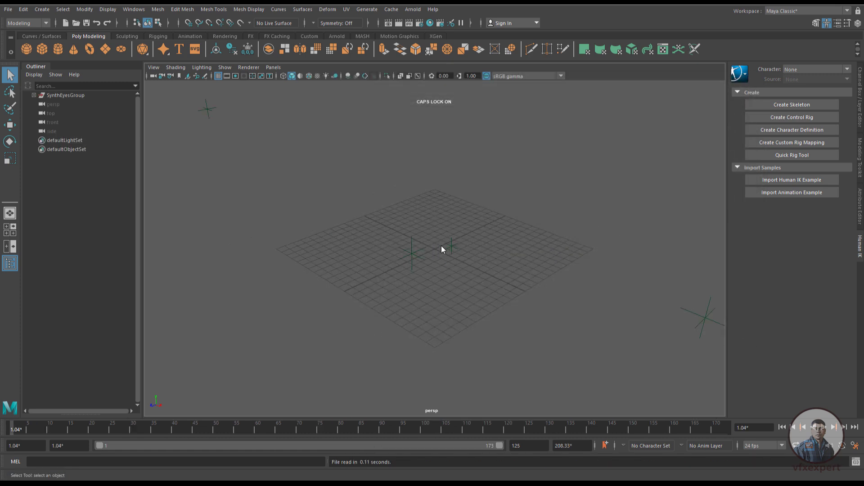
{"action": "key", "text": "a"}
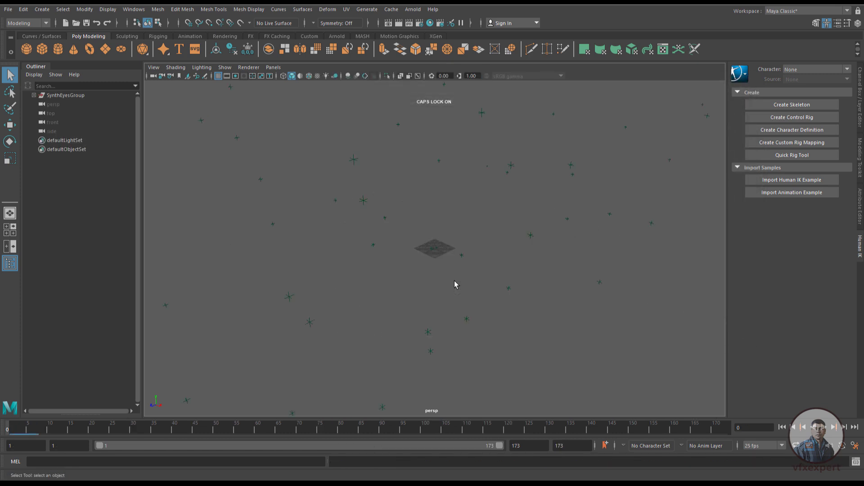
- Look through Camera01 in the viewport and scrub to frame 26 to review the tracked shot
{"action": "left_click", "coordinate": [273, 67]}
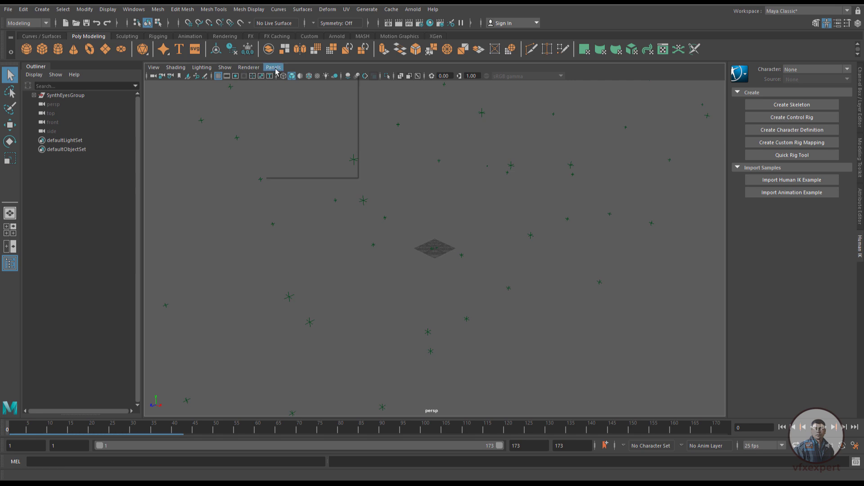
{"action": "mouse_move", "coordinate": [302, 78]}
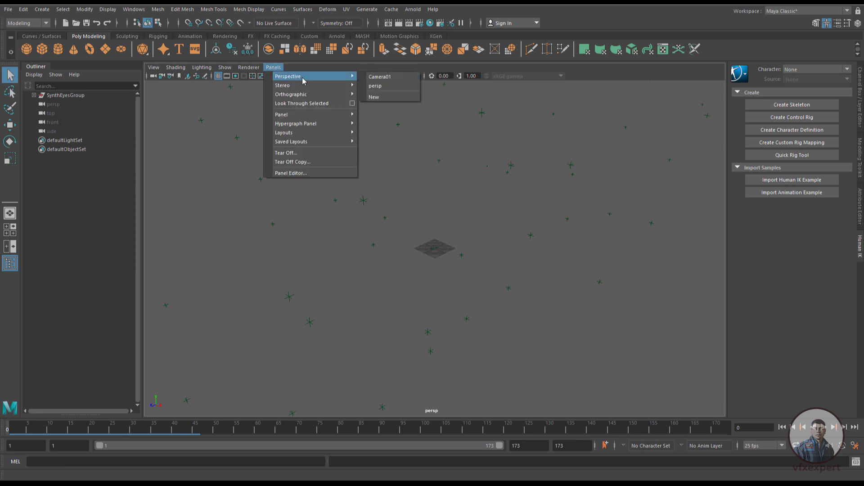
{"action": "left_click", "coordinate": [379, 76]}
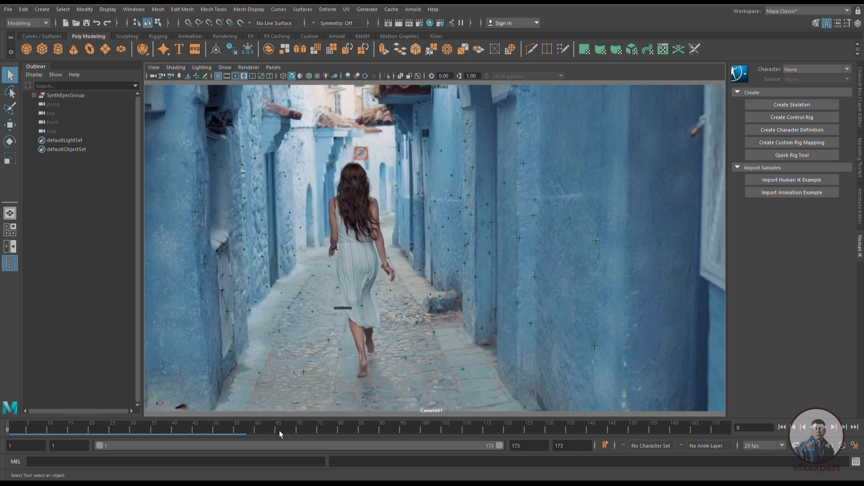
{"action": "left_click_drag", "start_coordinate": [279, 433], "coordinate": [114, 424]}
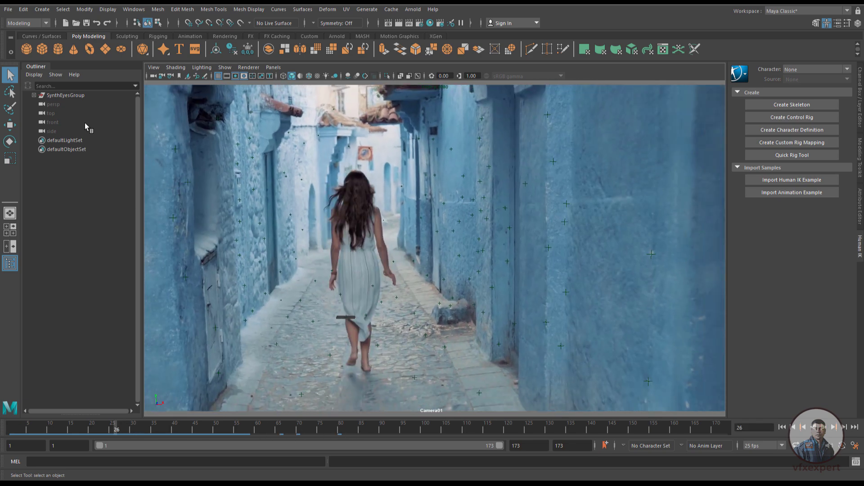
- Put the Camera01Trackers group on a new display layer and color the layer yellow
{"action": "left_click", "coordinate": [33, 96]}
{"action": "left_click", "coordinate": [84, 114]}
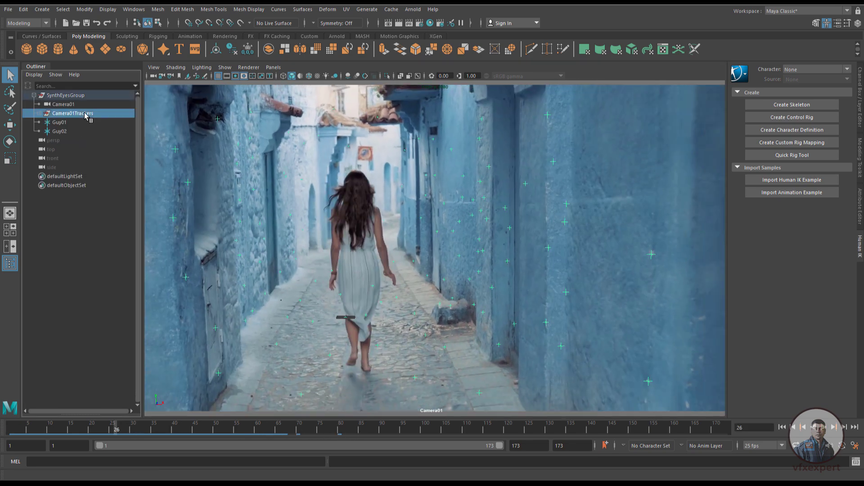
{"action": "left_click", "coordinate": [859, 97]}
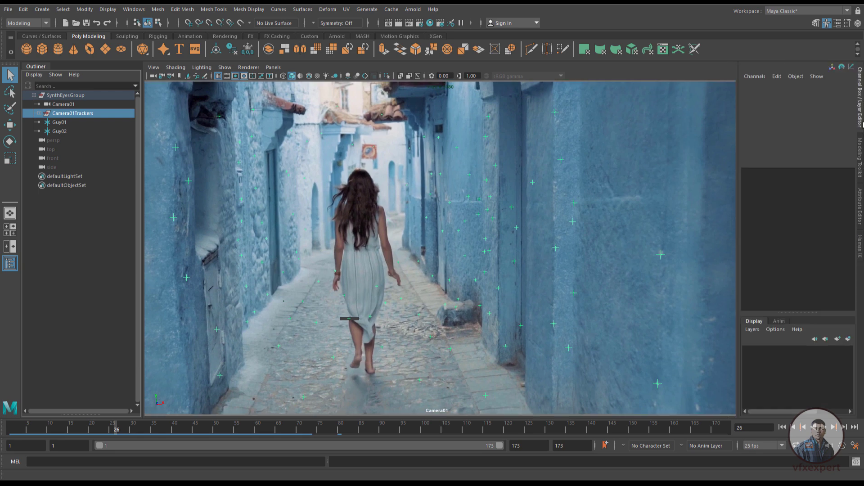
{"action": "left_click", "coordinate": [849, 339]}
{"action": "double_click", "coordinate": [779, 354]}
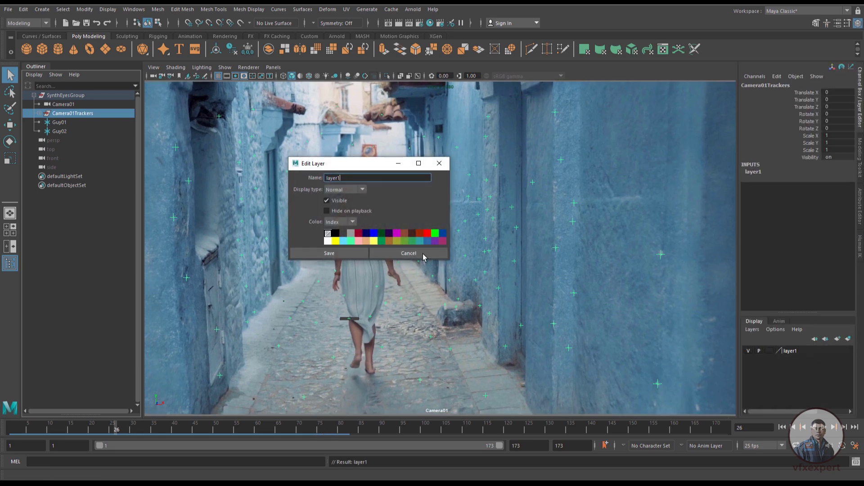
{"action": "left_click", "coordinate": [335, 240]}
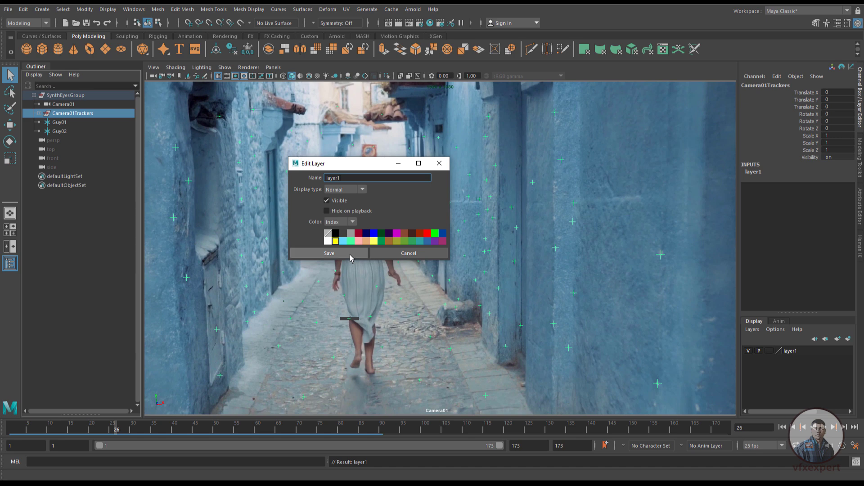
{"action": "left_click", "coordinate": [329, 253]}
{"action": "left_click", "coordinate": [550, 376]}
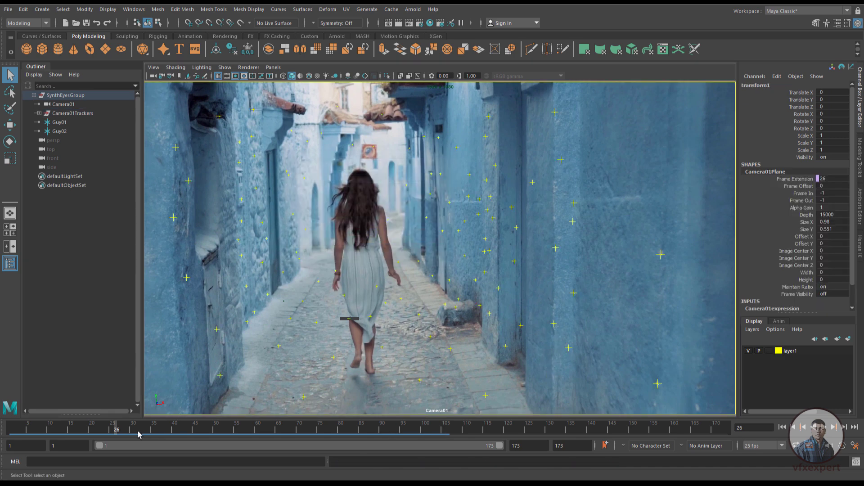
- Scrub back to frame 1 and import the Human IK example character
{"action": "left_click_drag", "start_coordinate": [138, 434], "coordinate": [3, 429]}
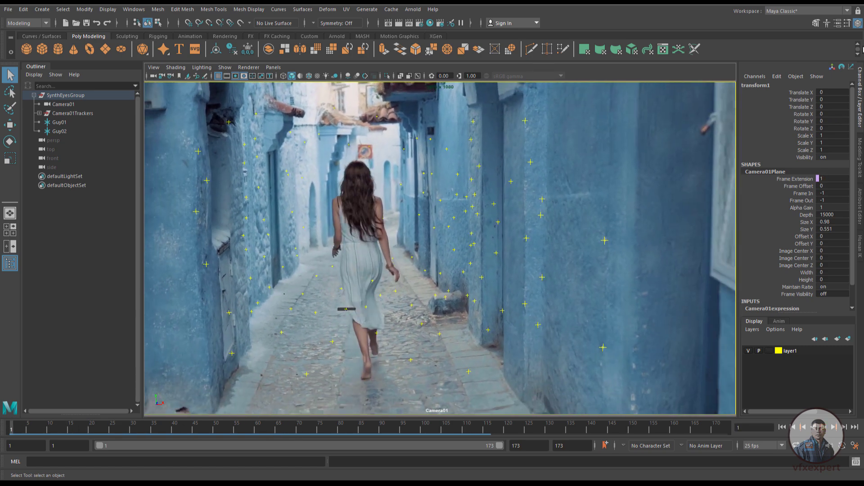
{"action": "left_click", "coordinate": [826, 23]}
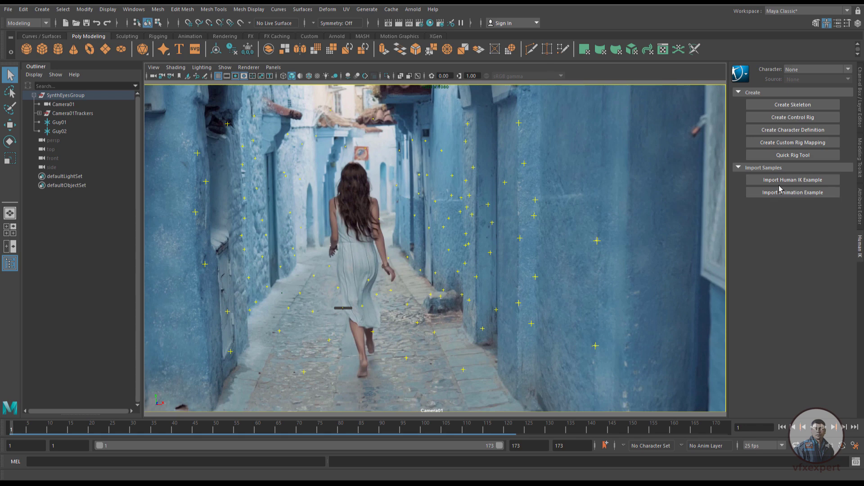
{"action": "left_click", "coordinate": [792, 180]}
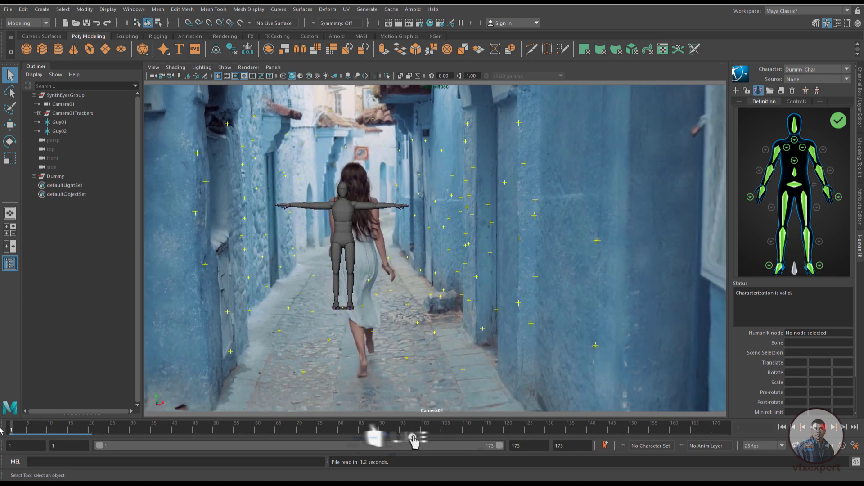
- Scrub and play the shot to examine the dummy character's scale and tracking against the woman and street
{"action": "left_click_drag", "start_coordinate": [11, 430], "coordinate": [313, 437]}
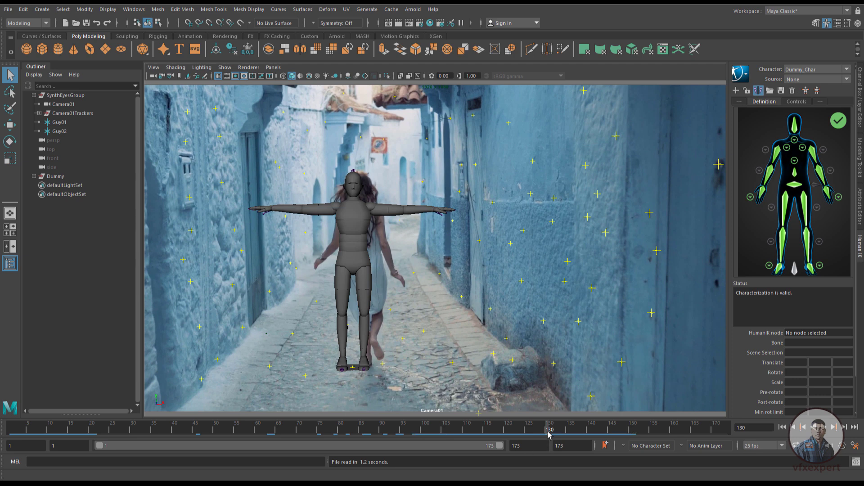
{"action": "mouse_move", "coordinate": [548, 433]}
{"action": "left_mouse_down"}
{"action": "mouse_move", "coordinate": [529, 433]}
{"action": "mouse_move", "coordinate": [555, 433]}
{"action": "left_mouse_up"}
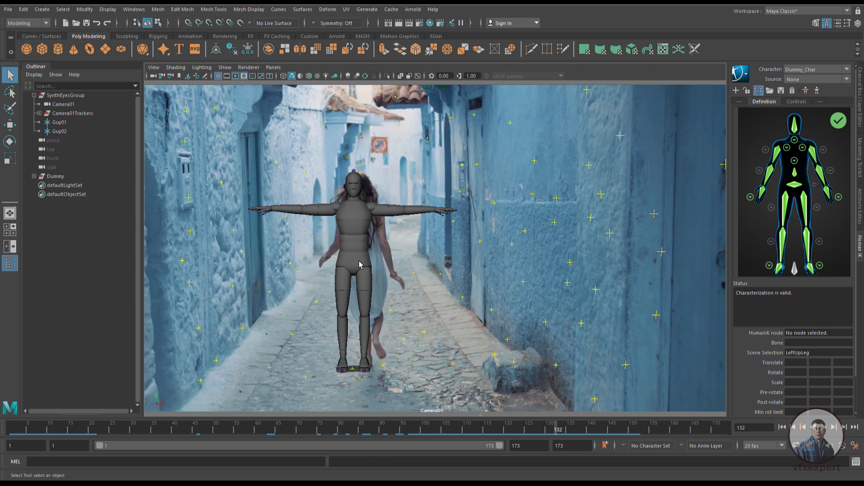
{"action": "left_click", "coordinate": [359, 265]}
{"action": "key", "text": "alt+v"}
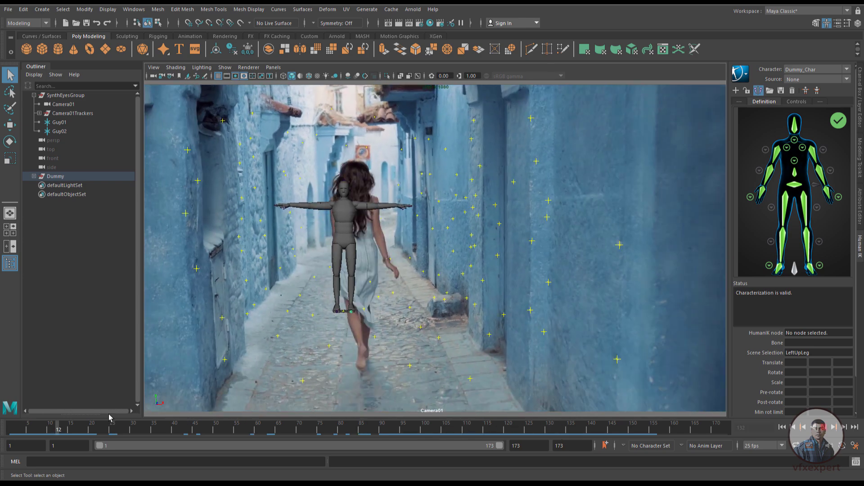
{"action": "key", "text": "alt+v"}
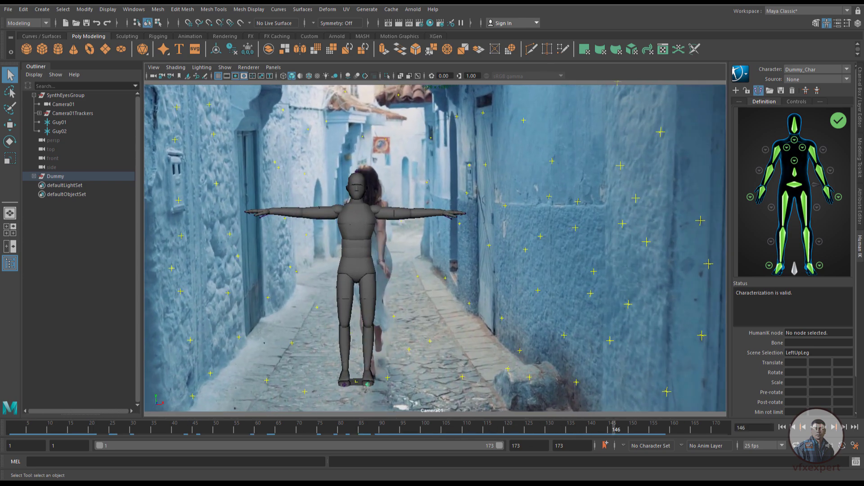